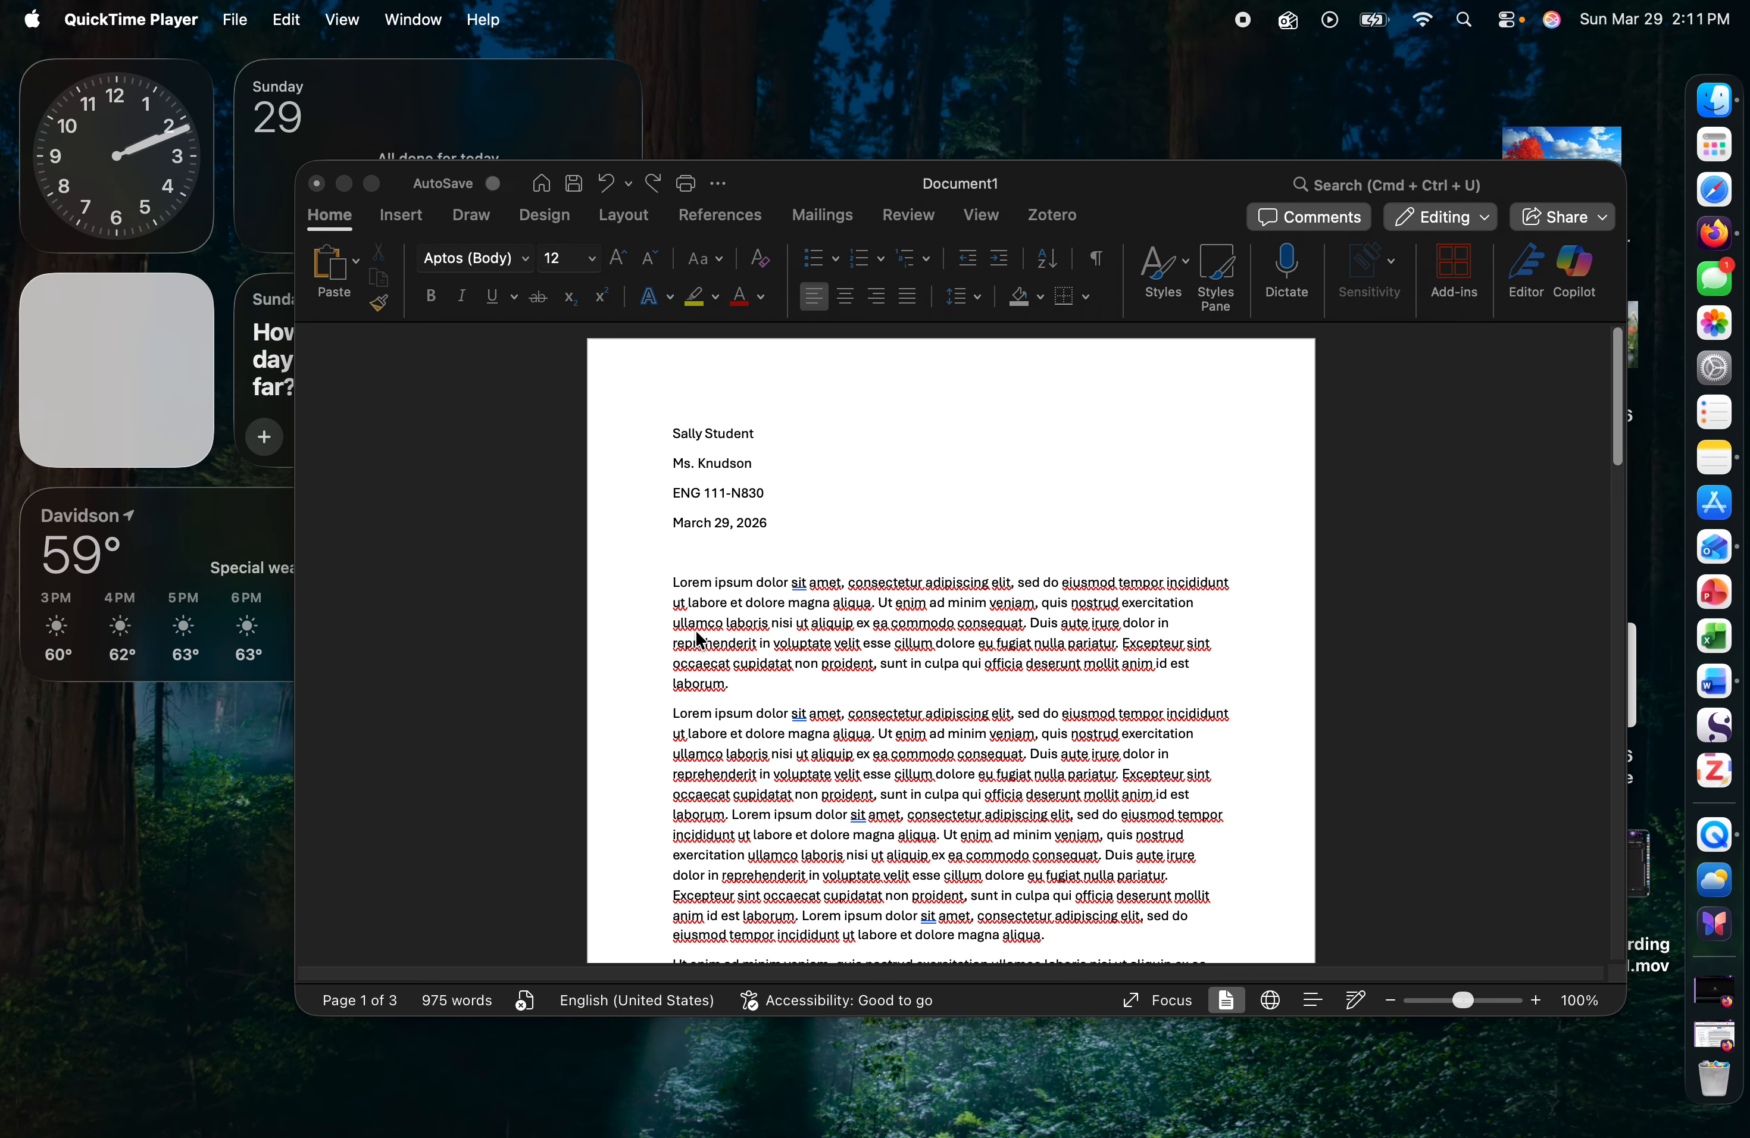
- Insert page numbers at the top of the page in the header, aligned right and shown on the first page
click(674, 436)
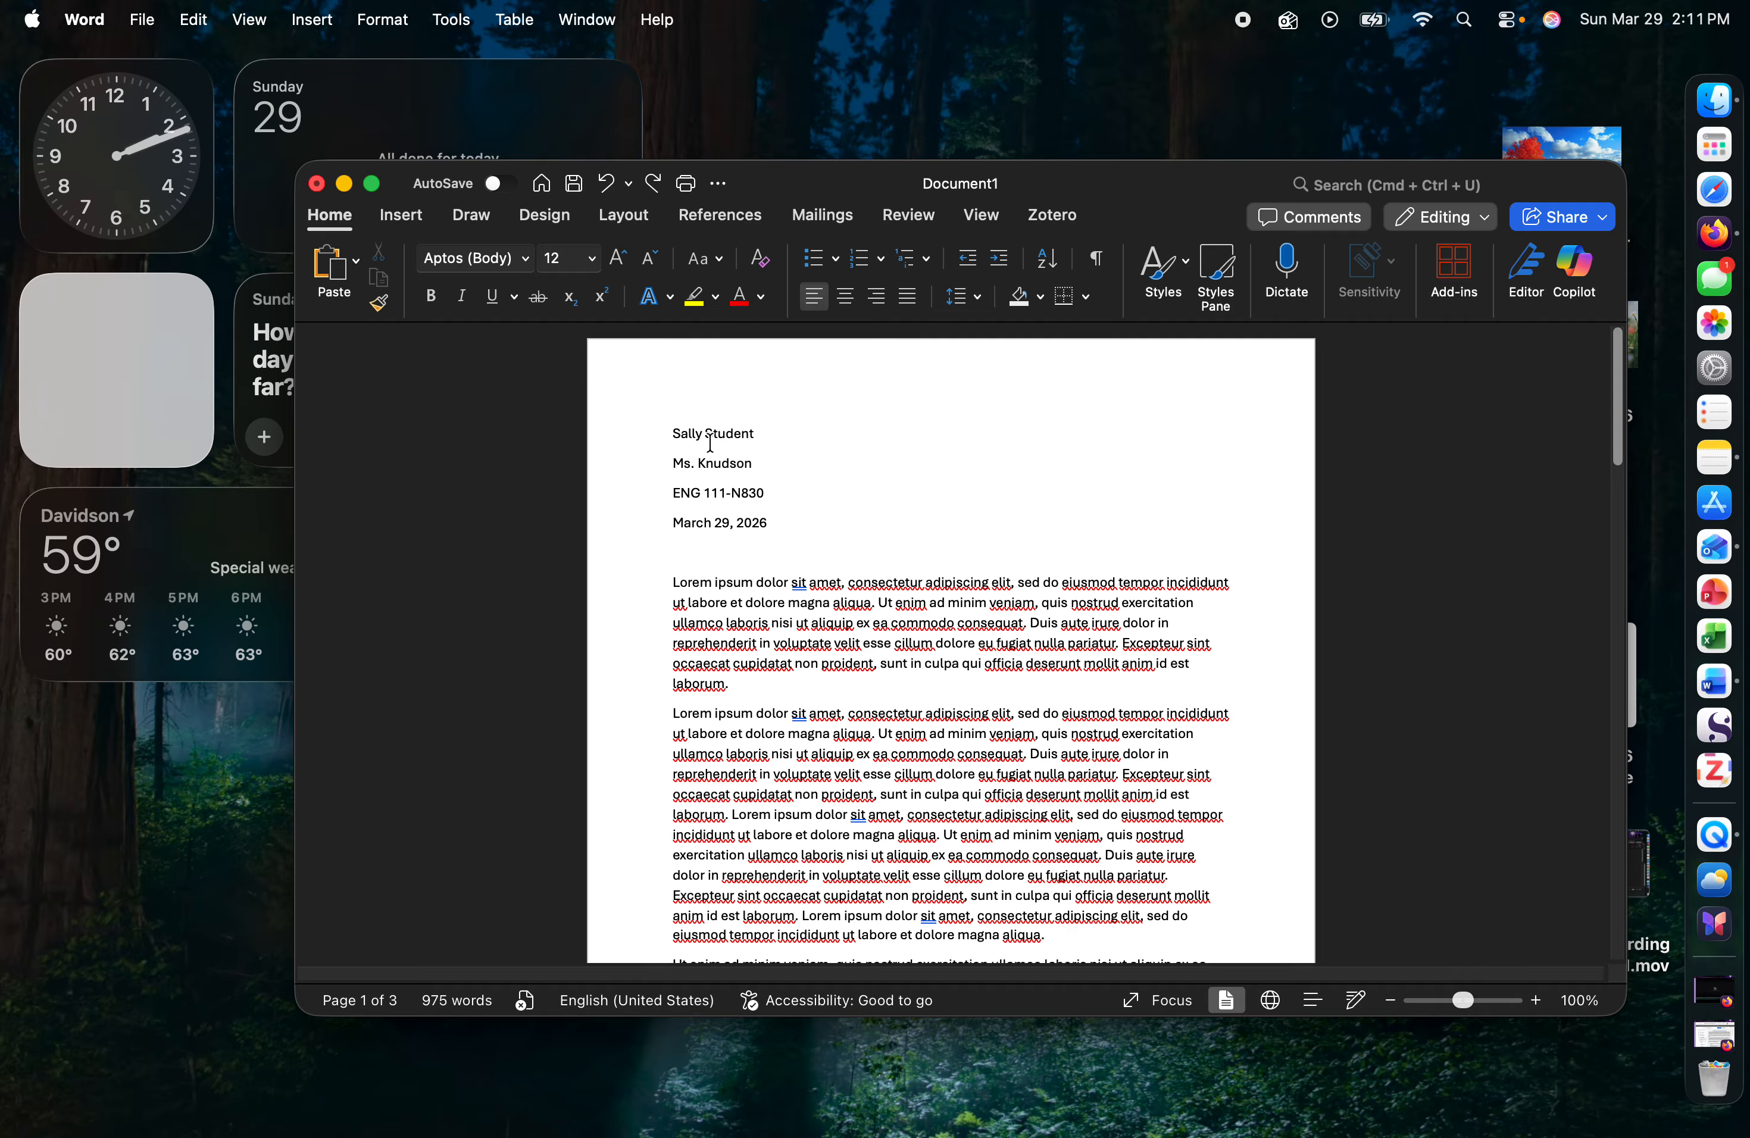
click(391, 221)
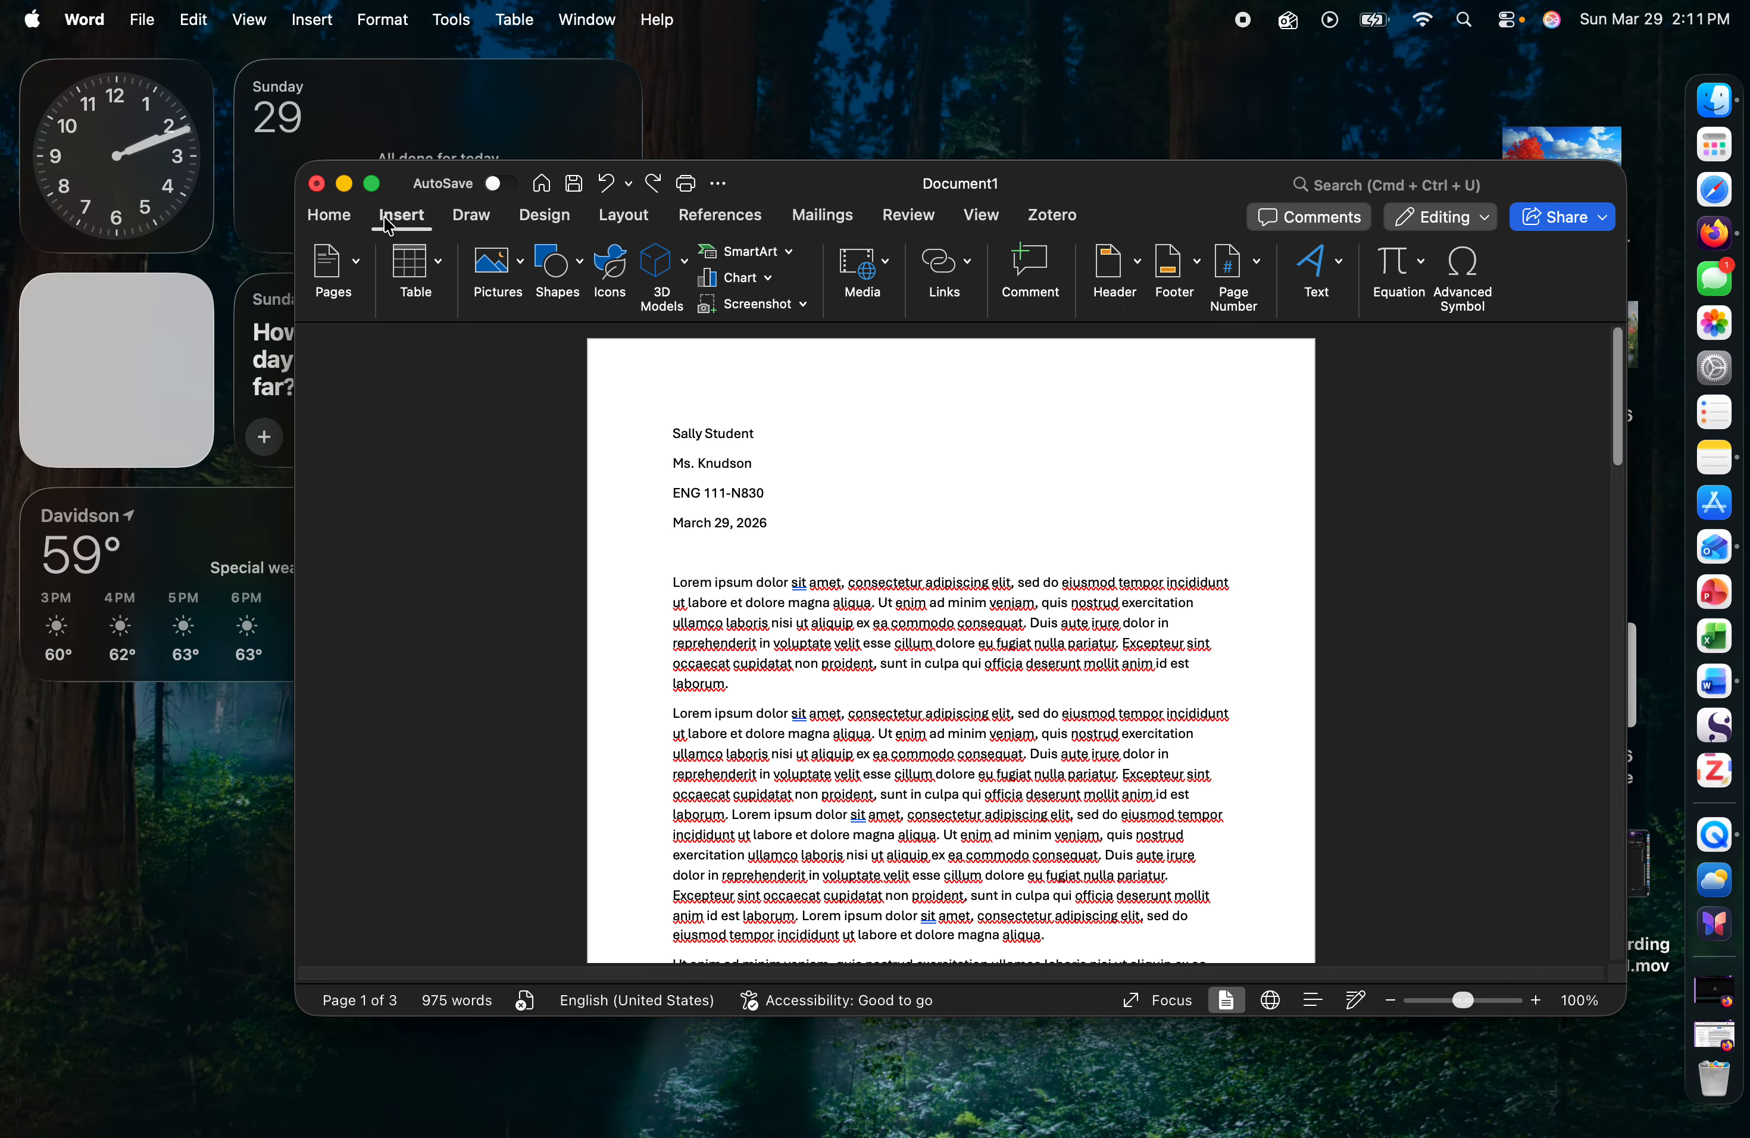
click(1258, 265)
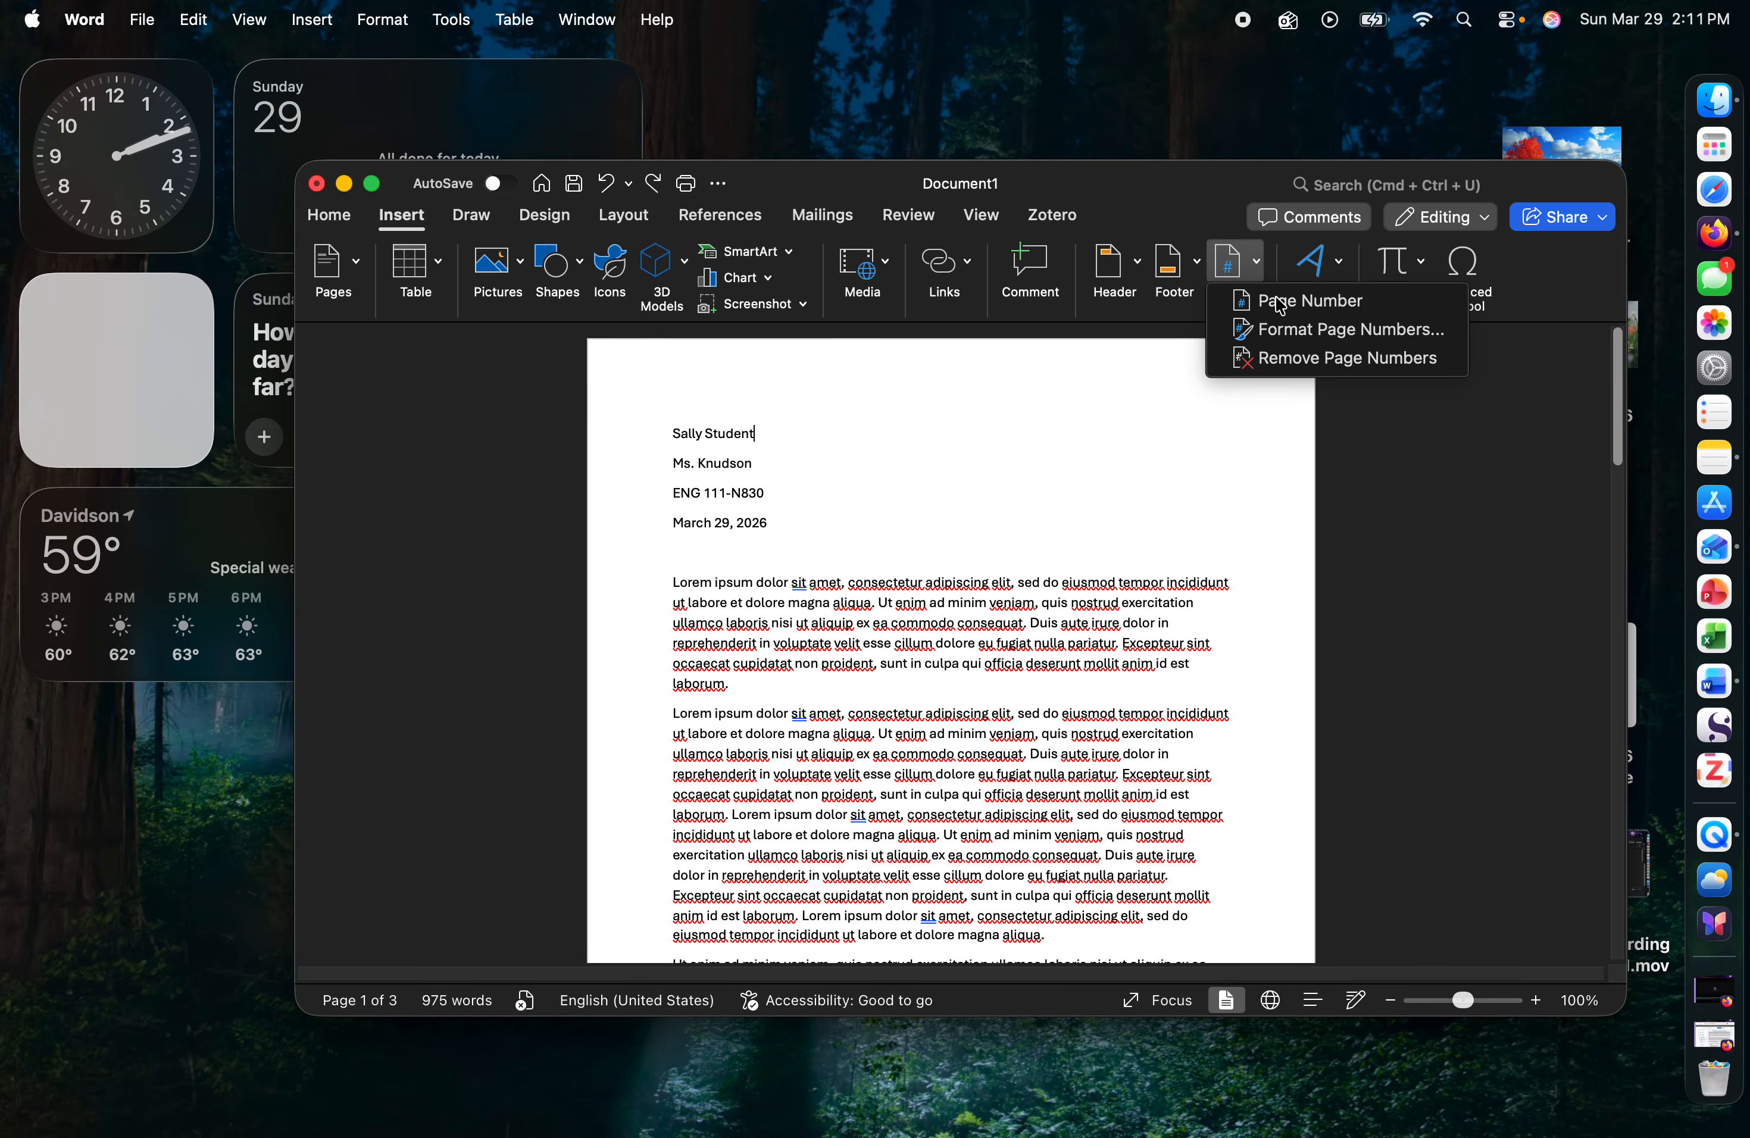
click(1281, 306)
click(731, 350)
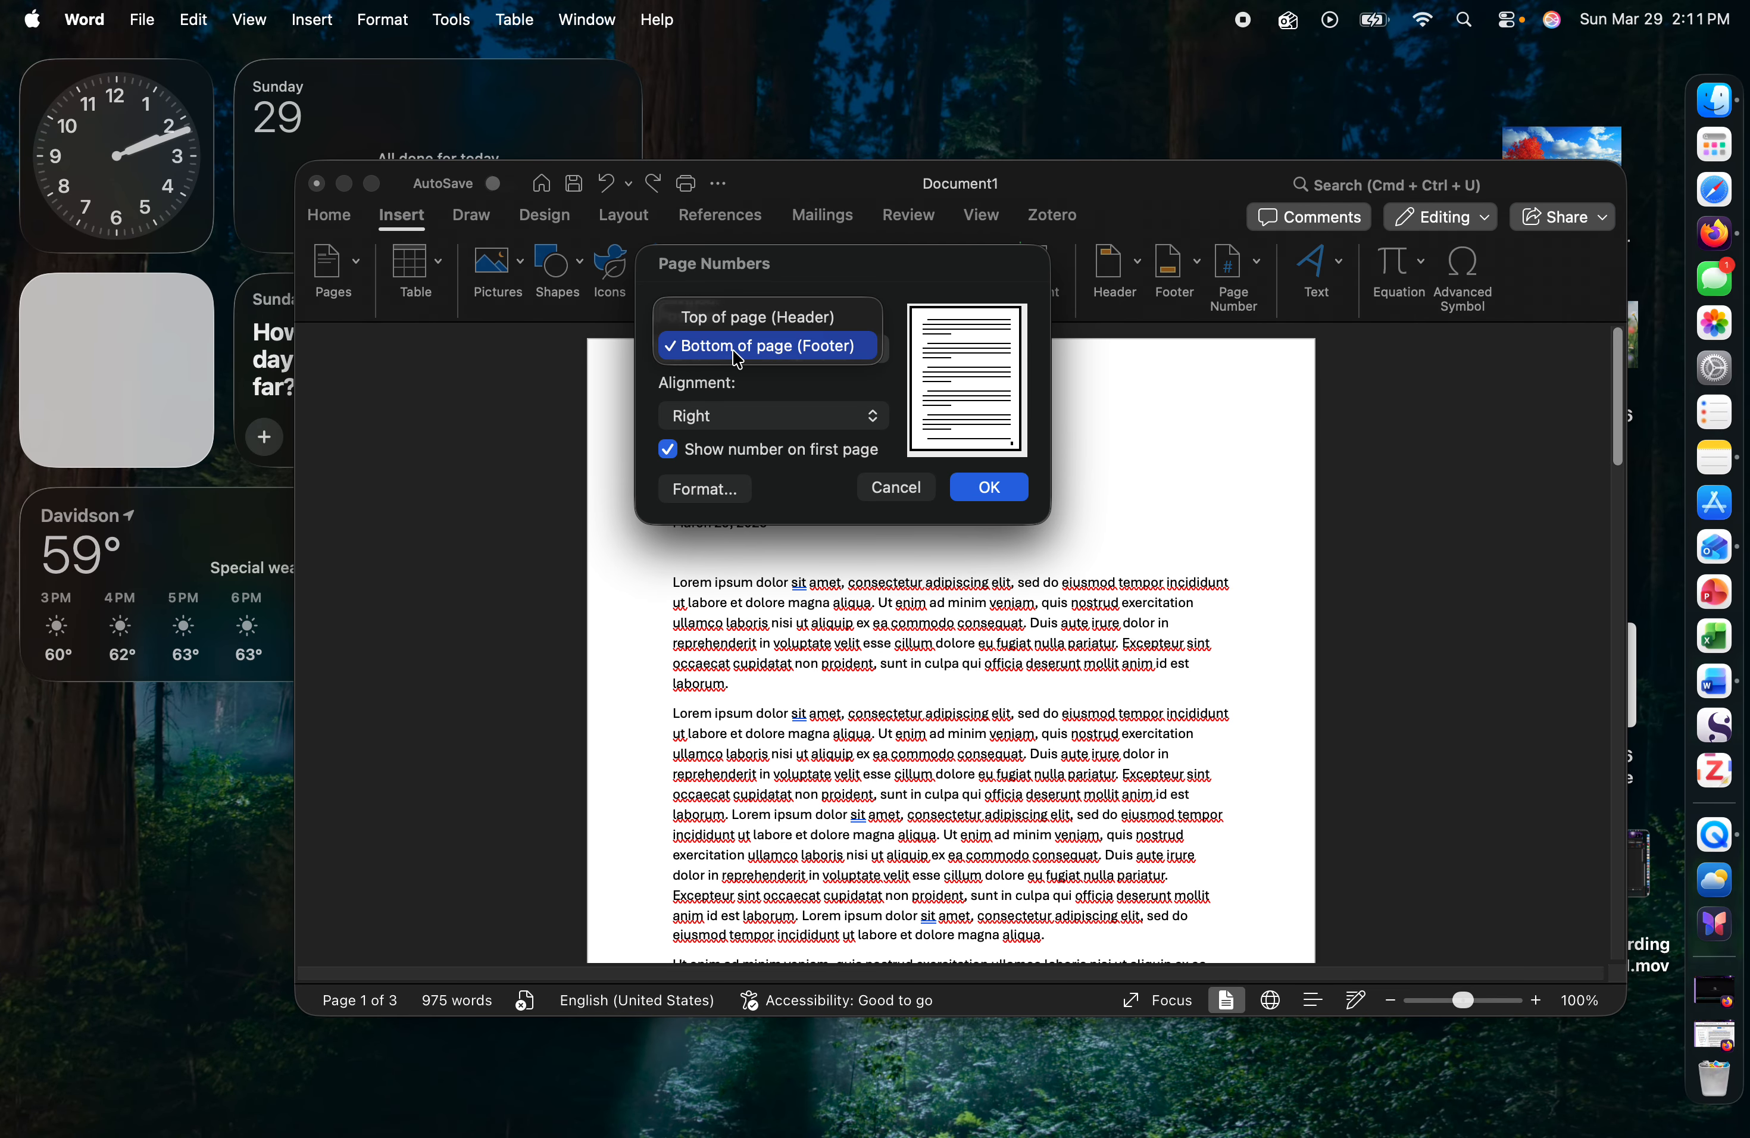
click(751, 330)
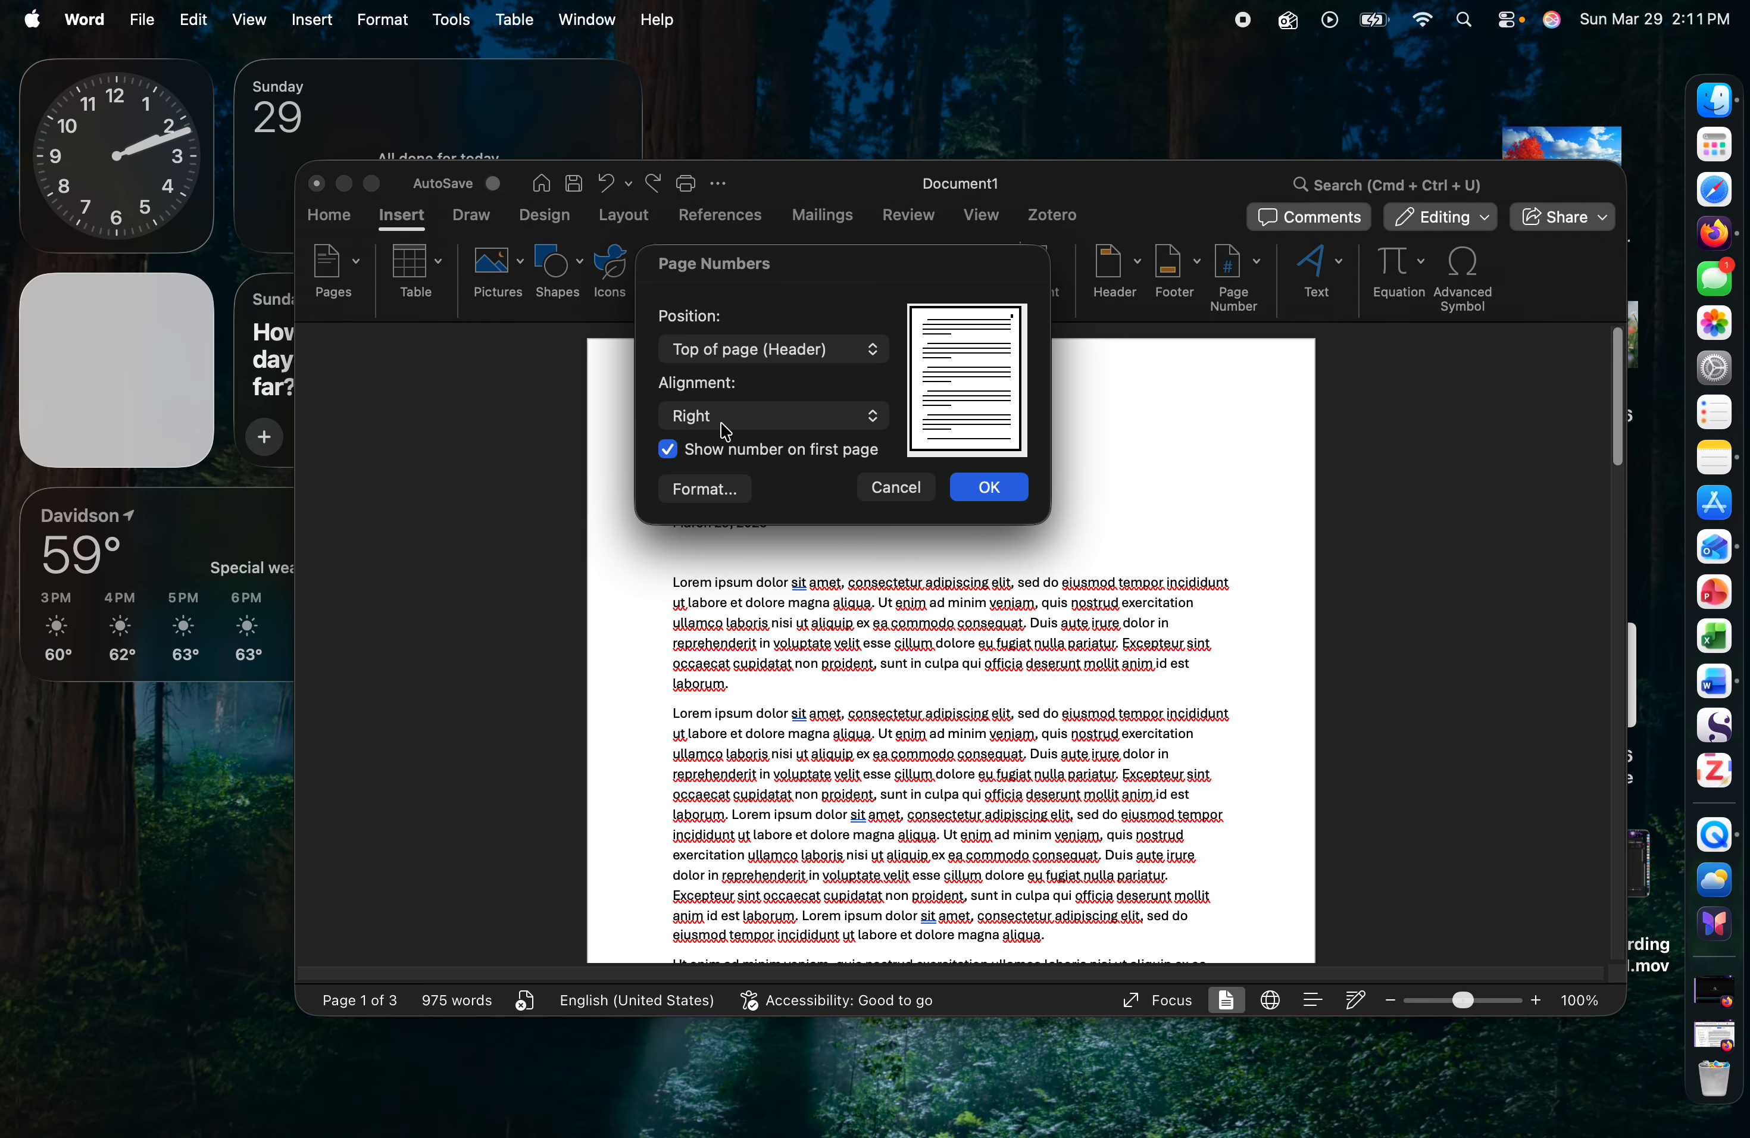
click(1003, 488)
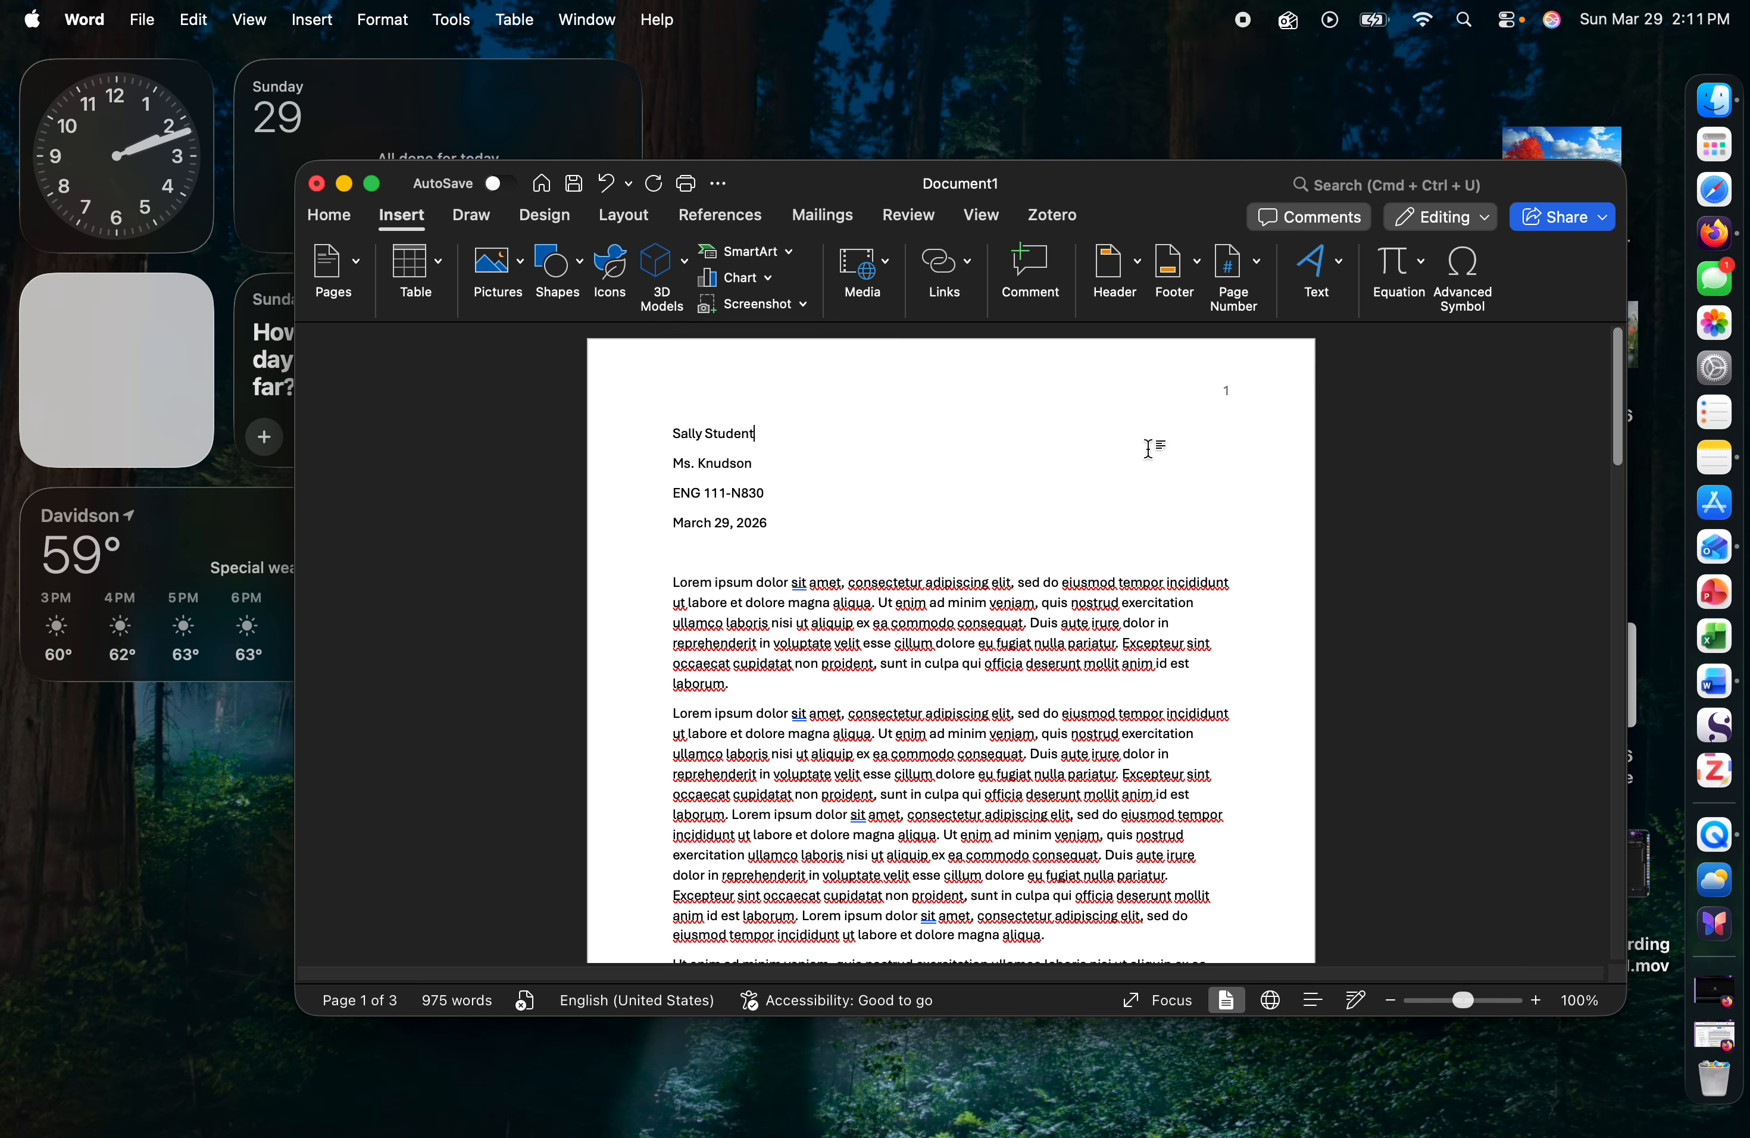
- Add the student's last name and a space before the page number in the header, close the header and check it on the following page
double_click(1230, 396)
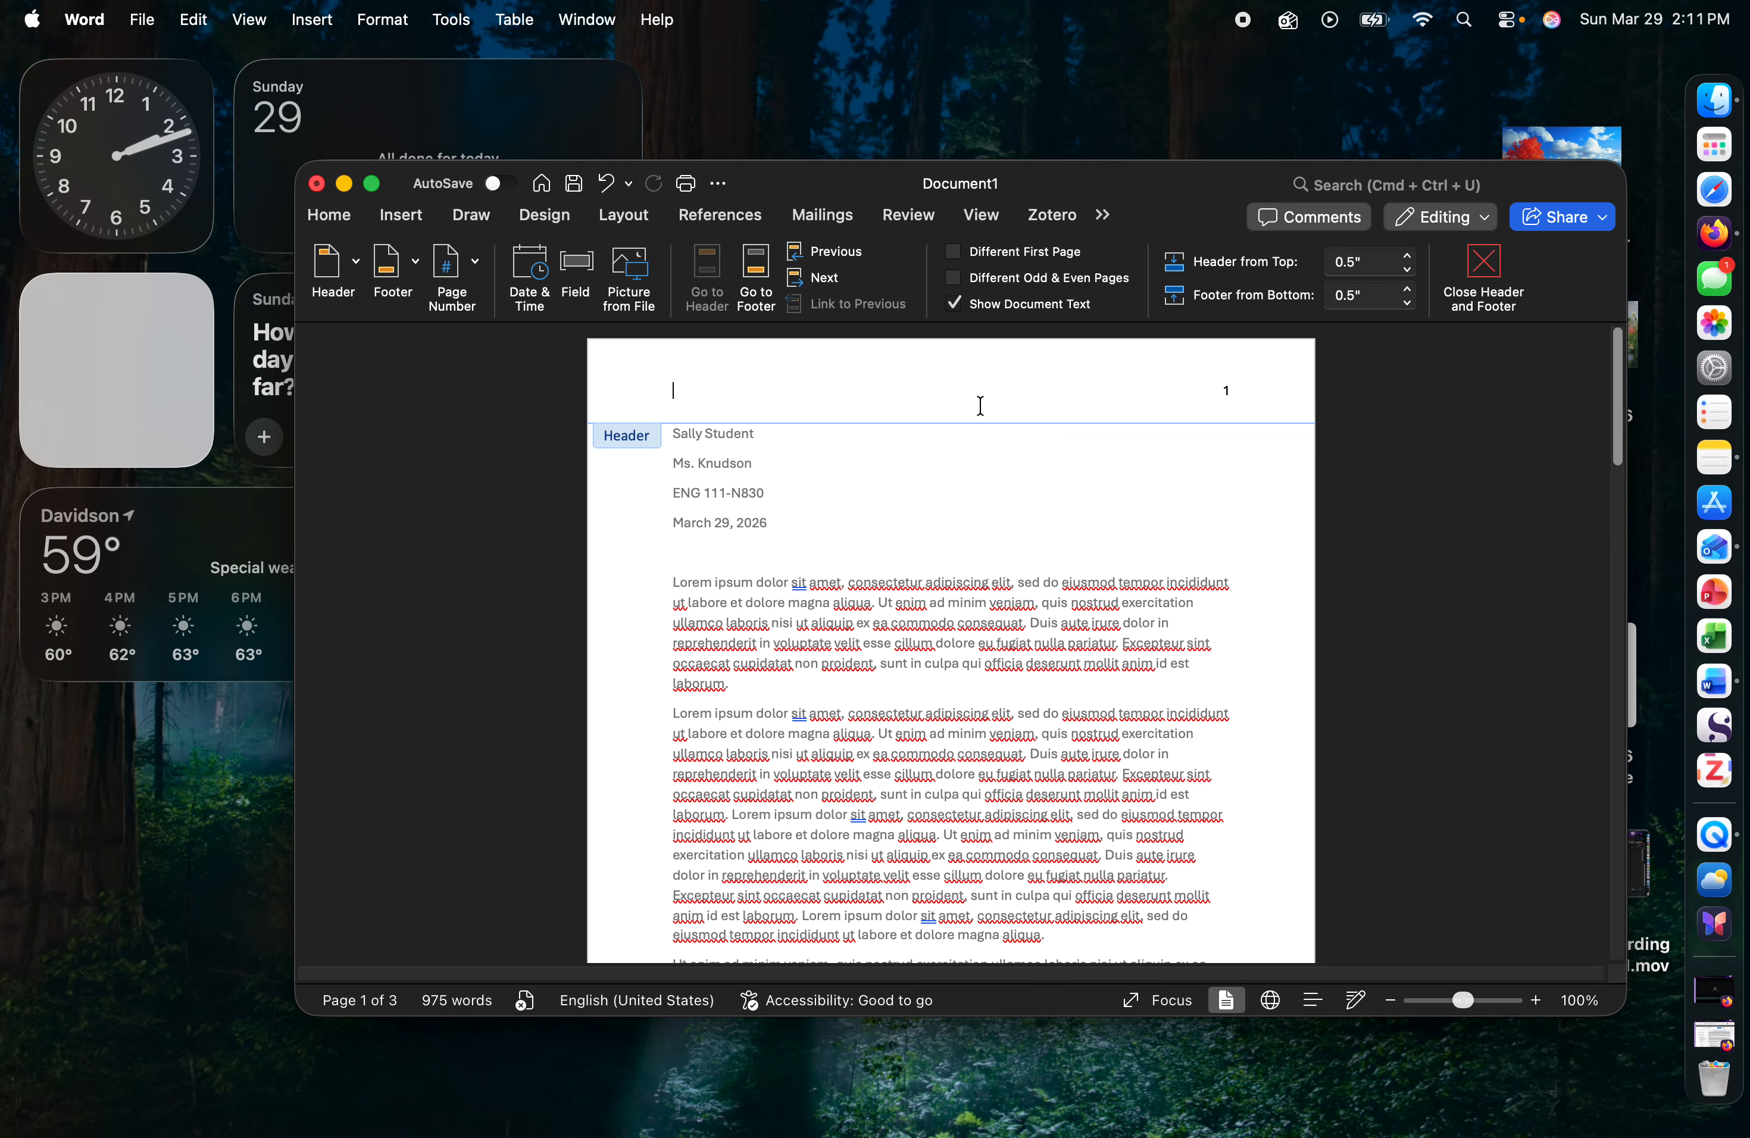
double_click(1229, 397)
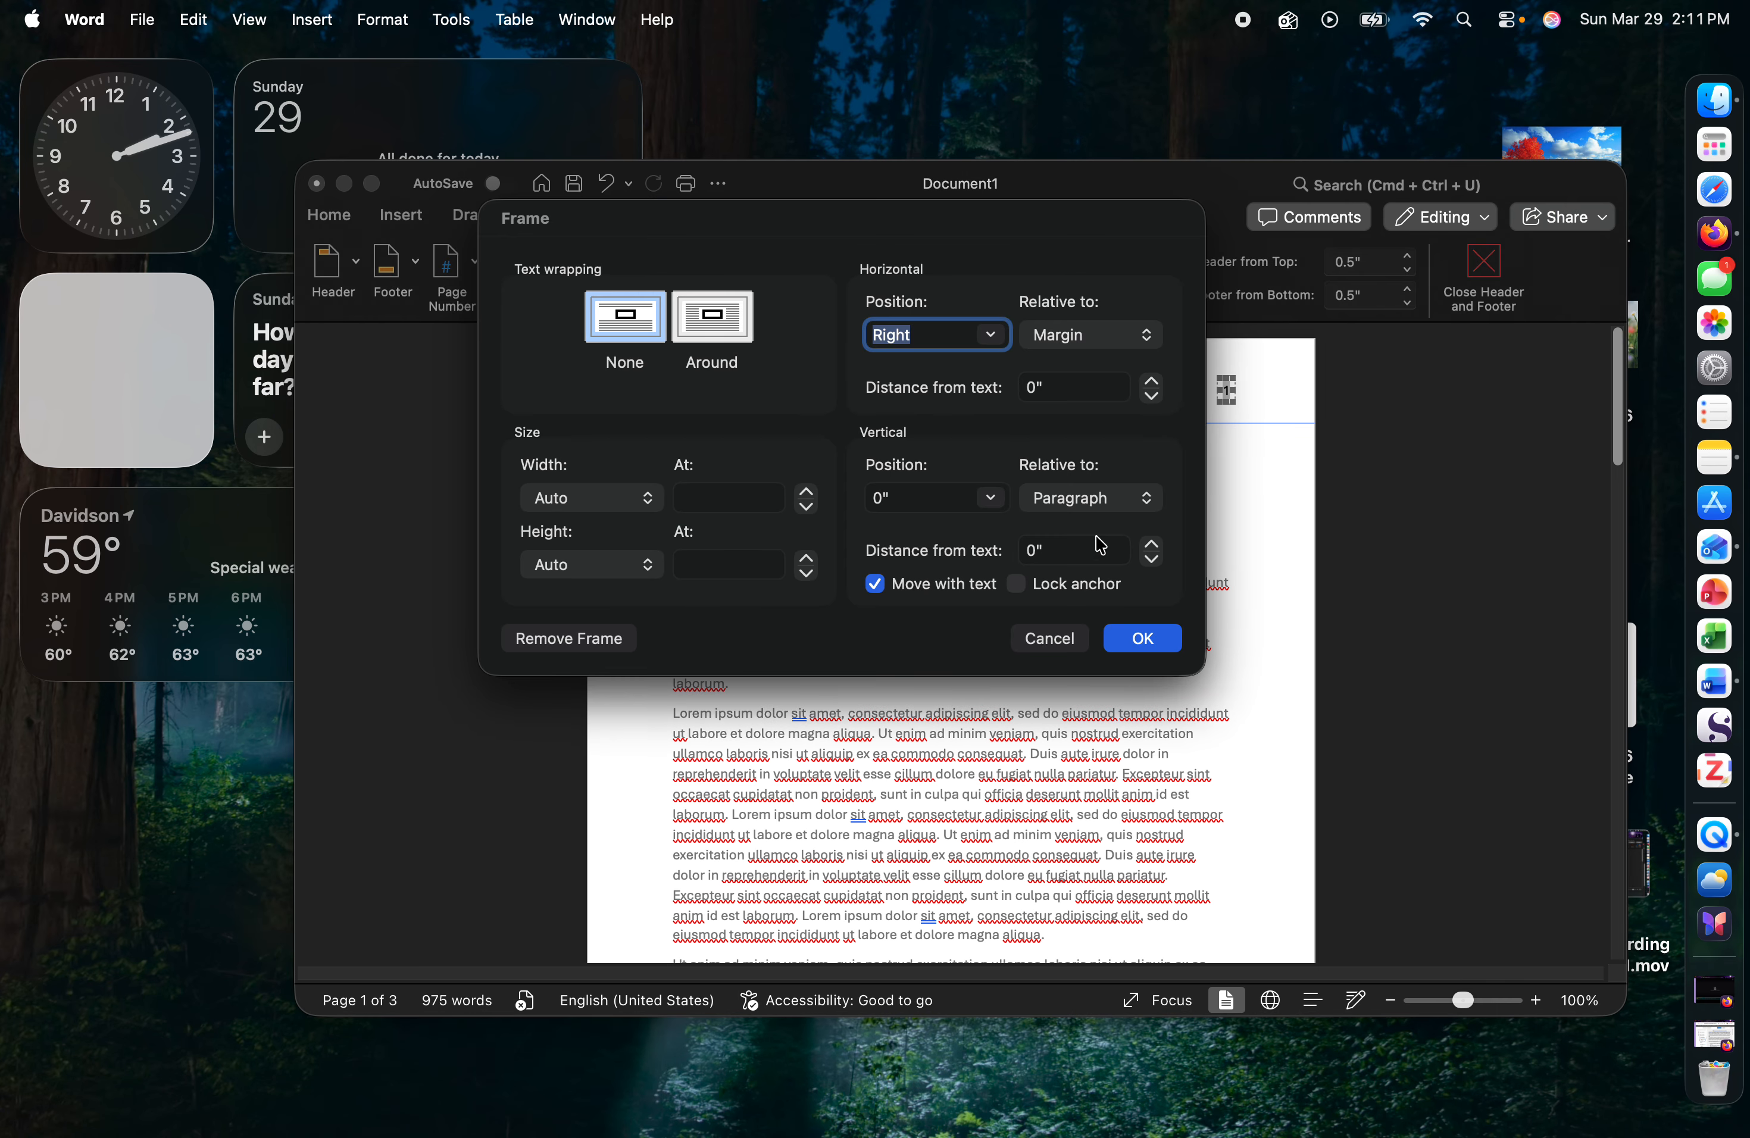
click(1050, 649)
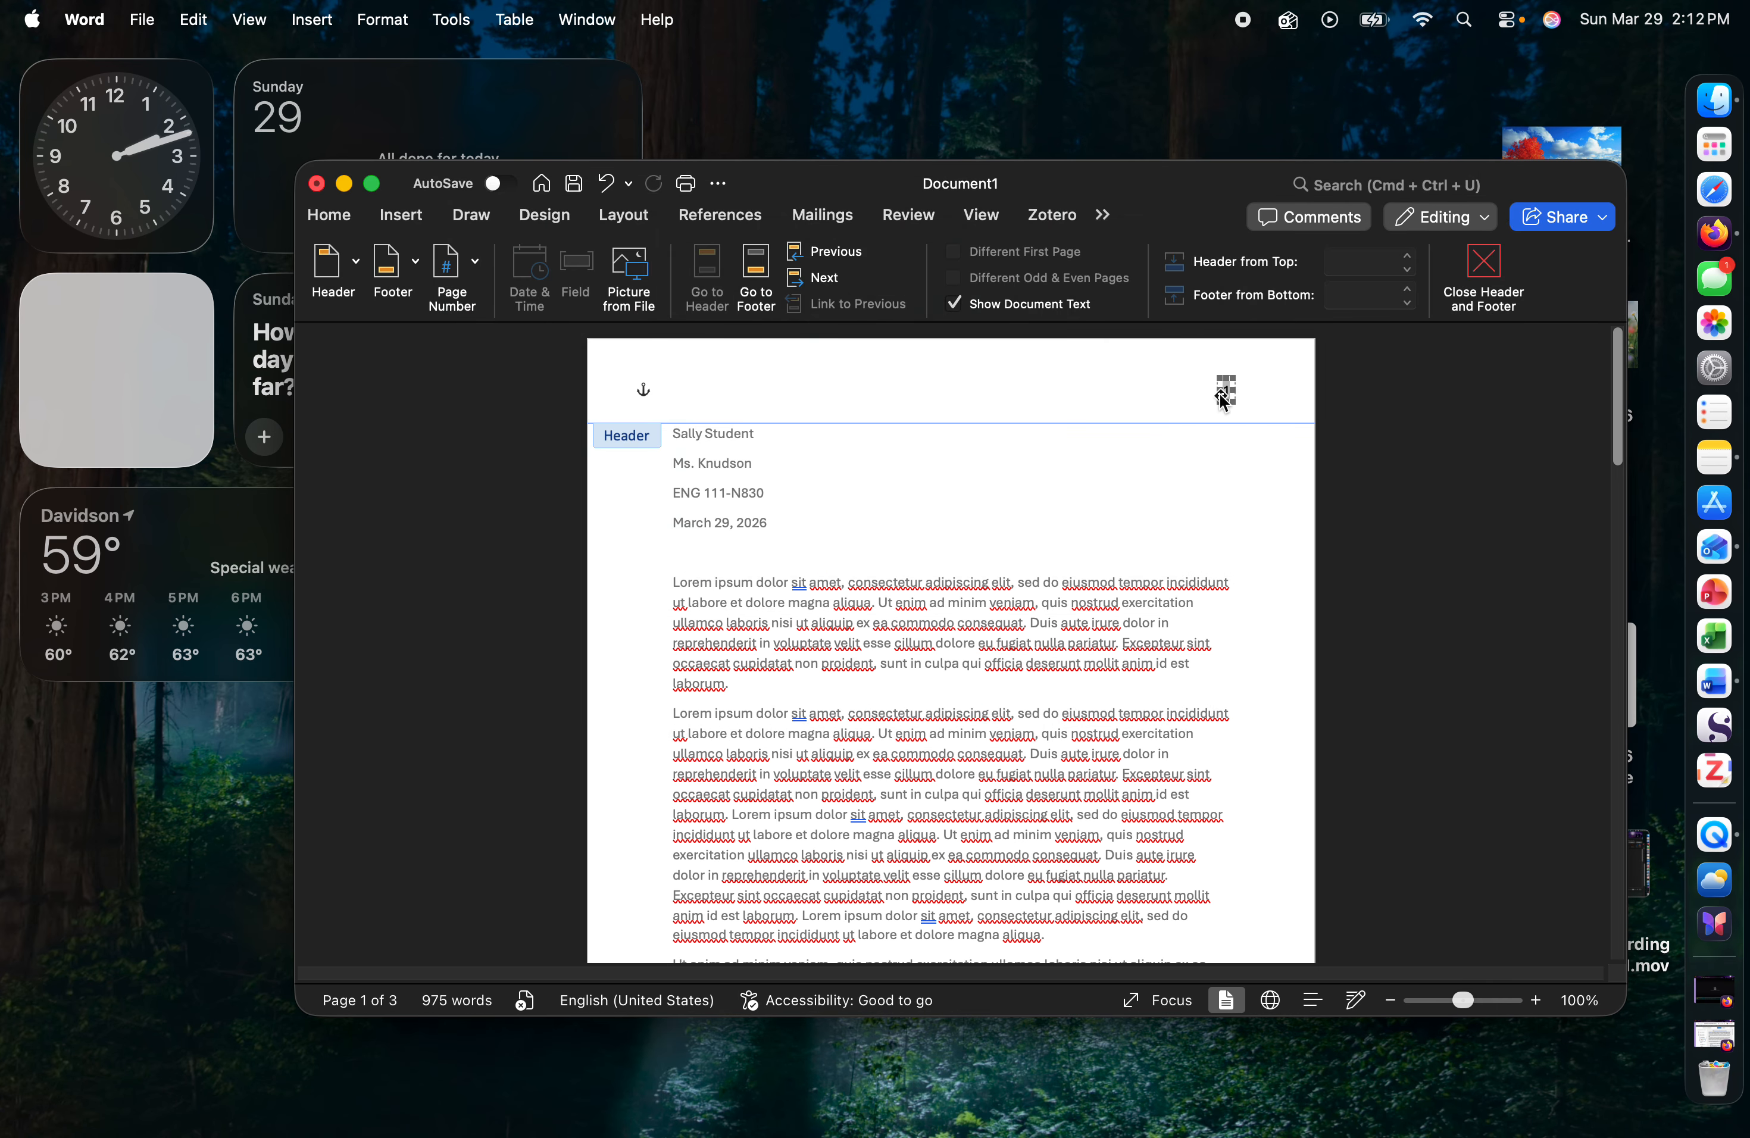
click(1265, 575)
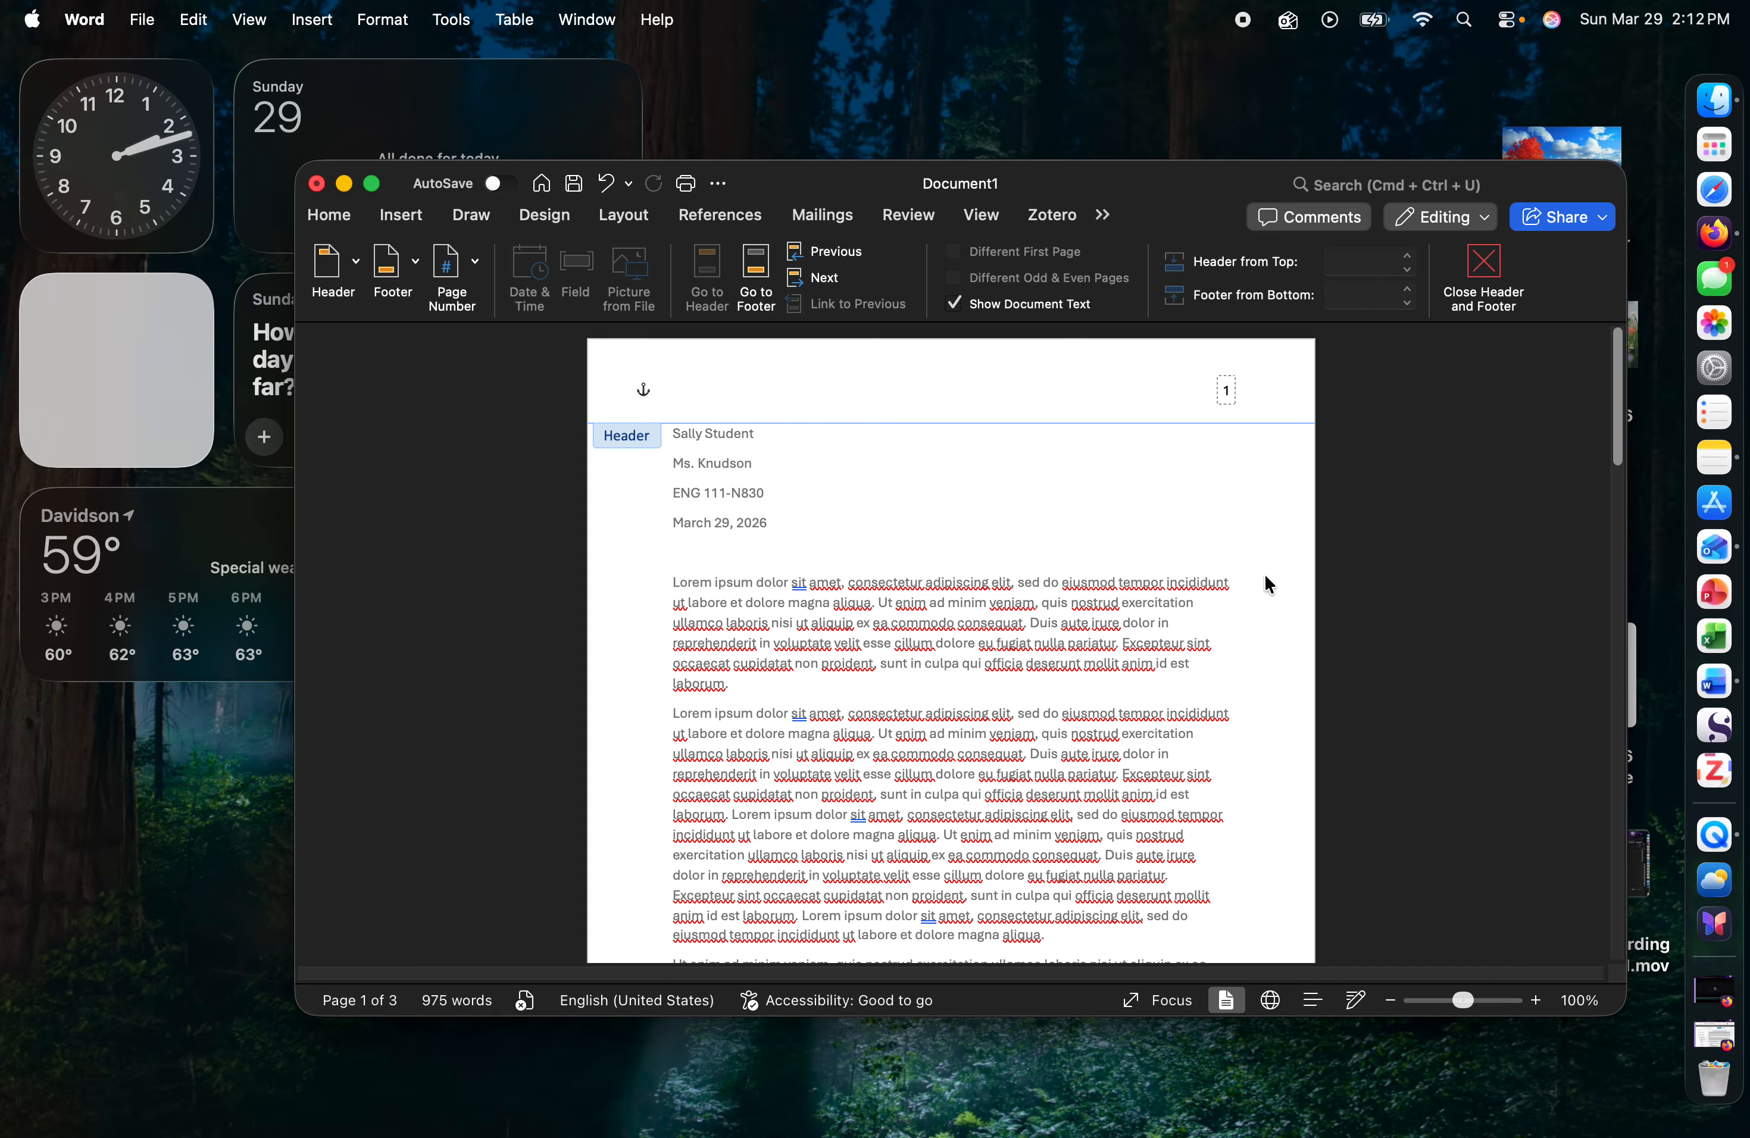
text(Stu)
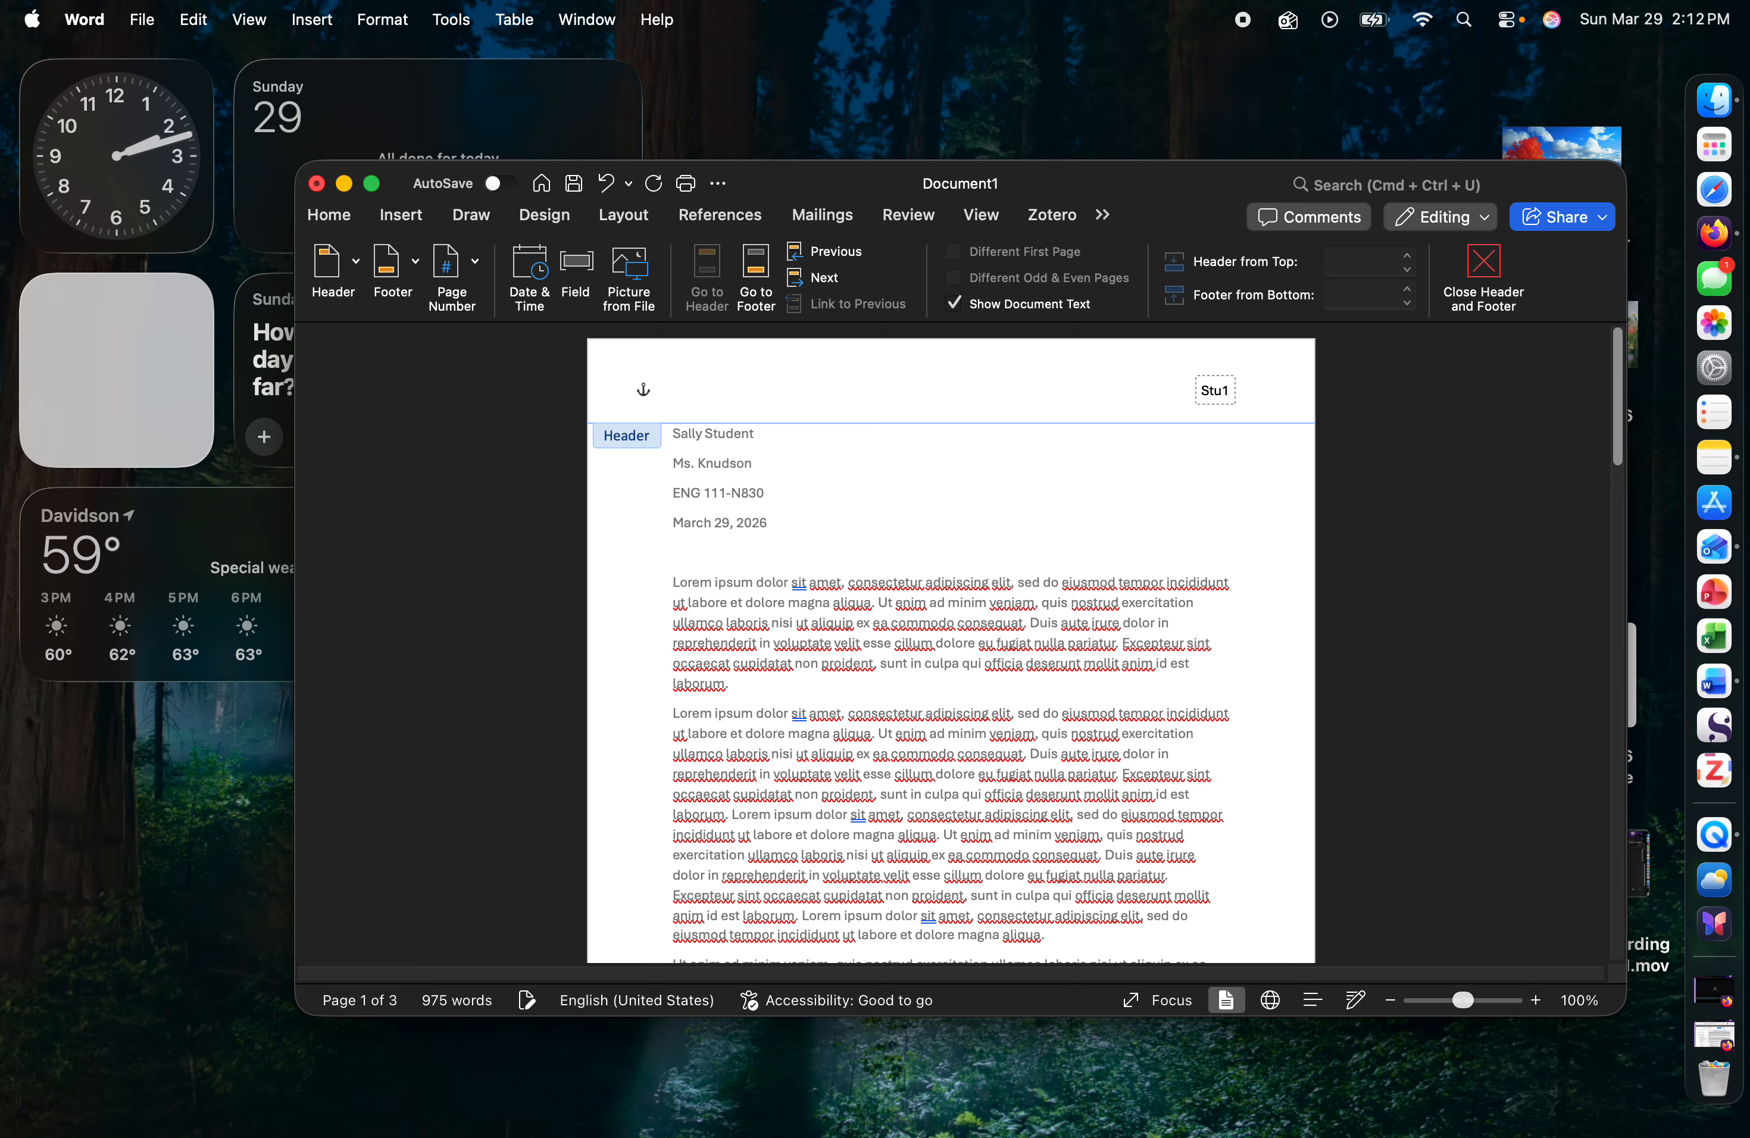
text(dent)
click(1486, 268)
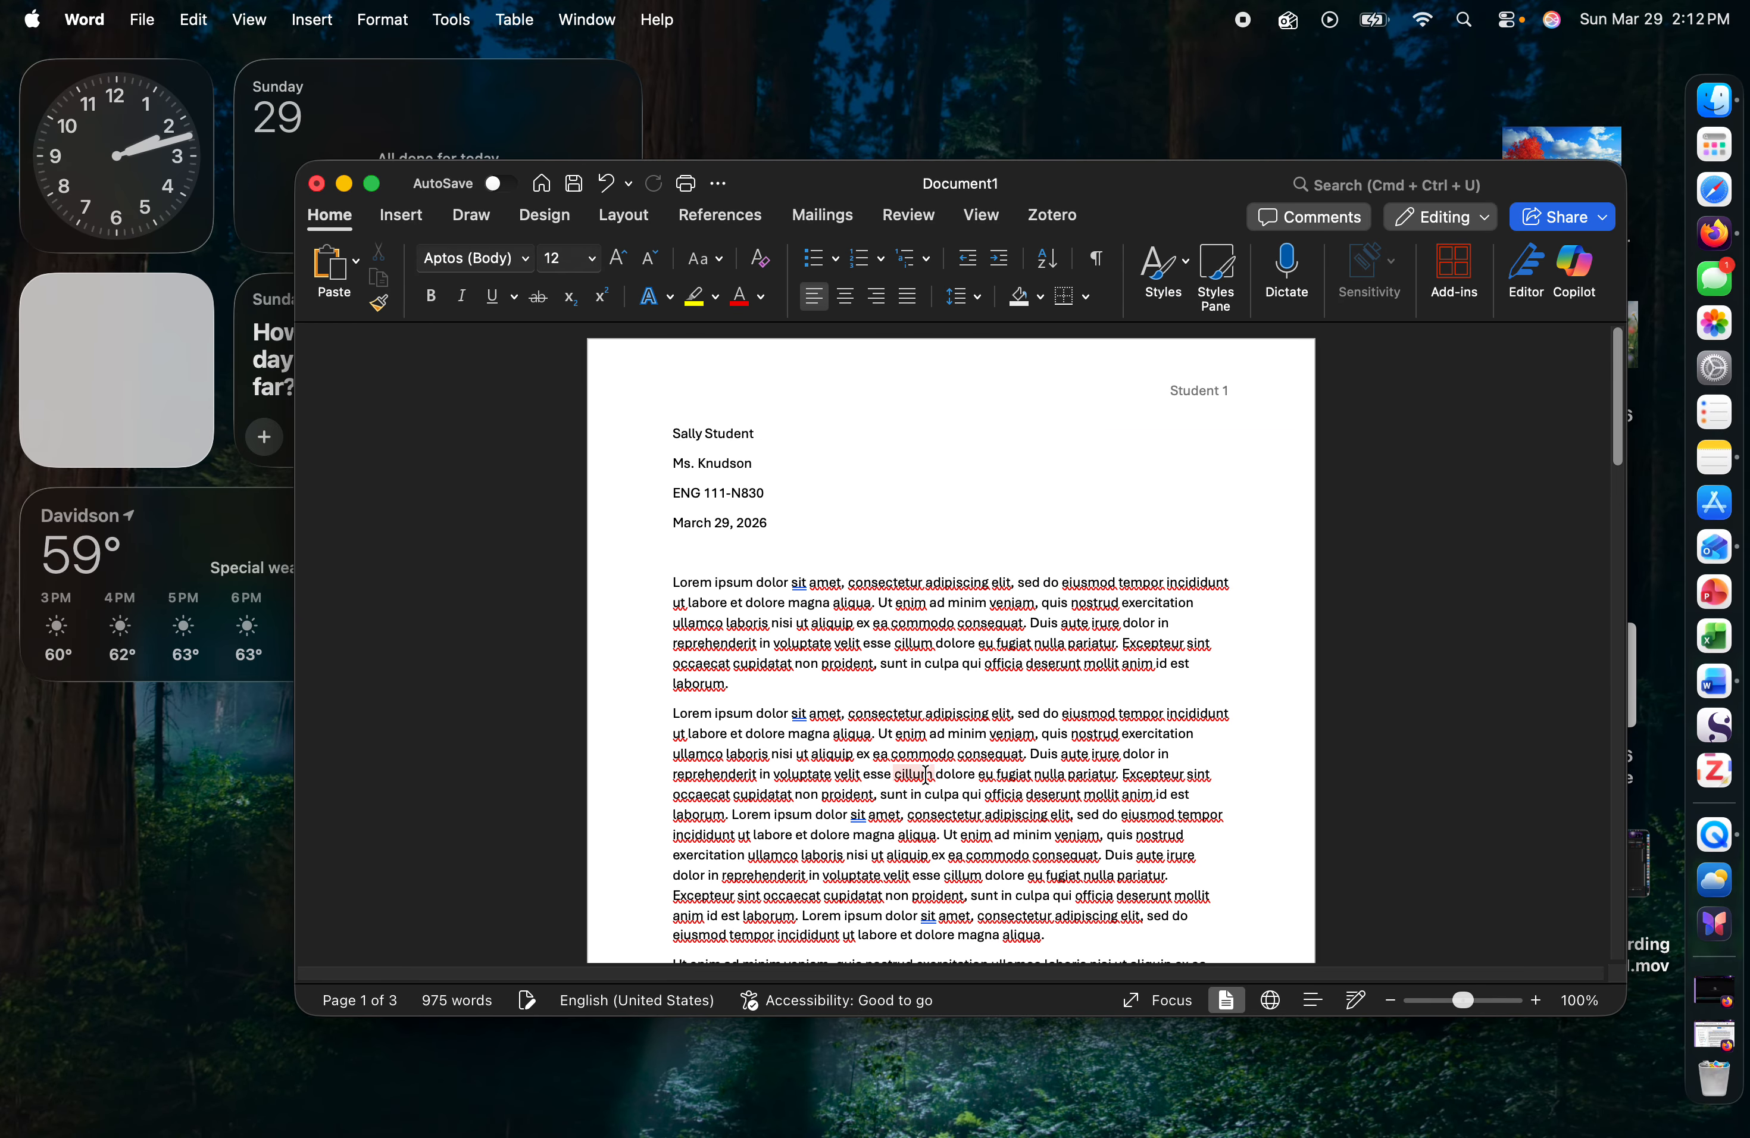
scroll(930, 773, down, 10)
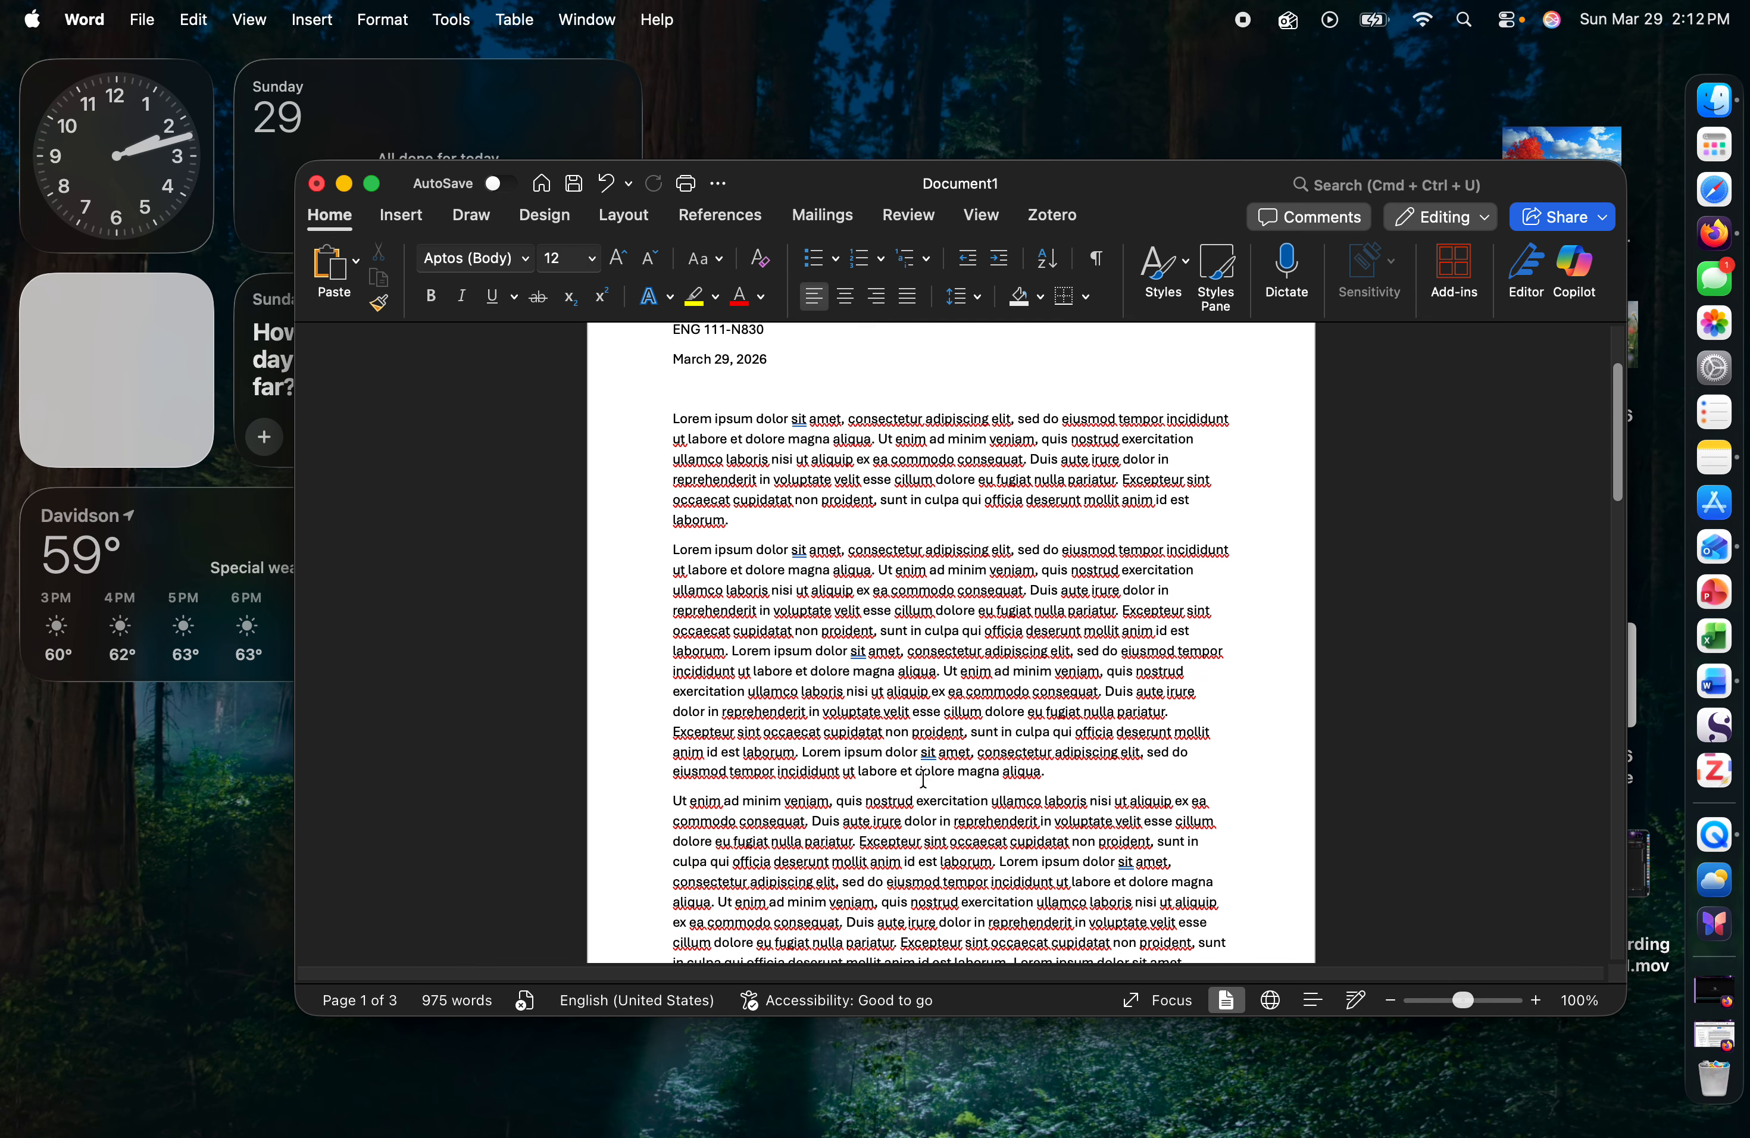
scroll(928, 787, down, 7)
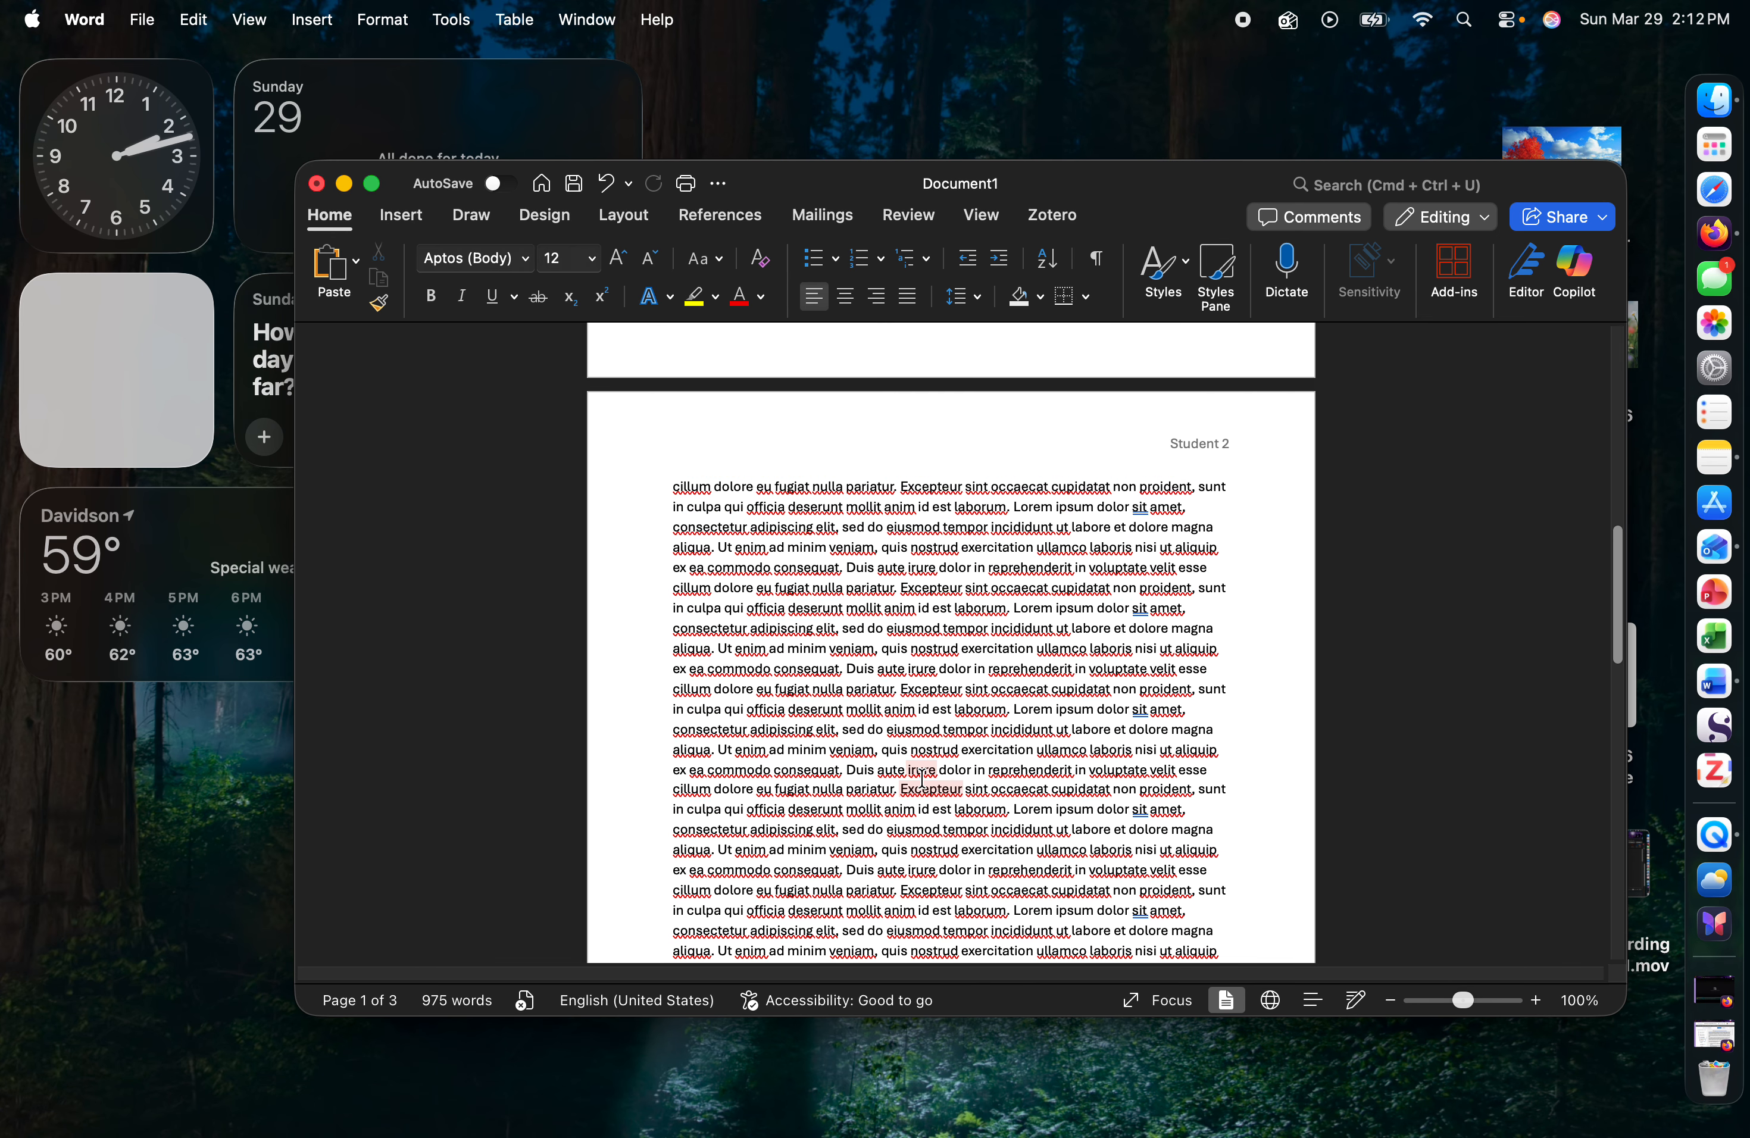
scroll(924, 787, up, 7)
scroll(922, 786, up, 10)
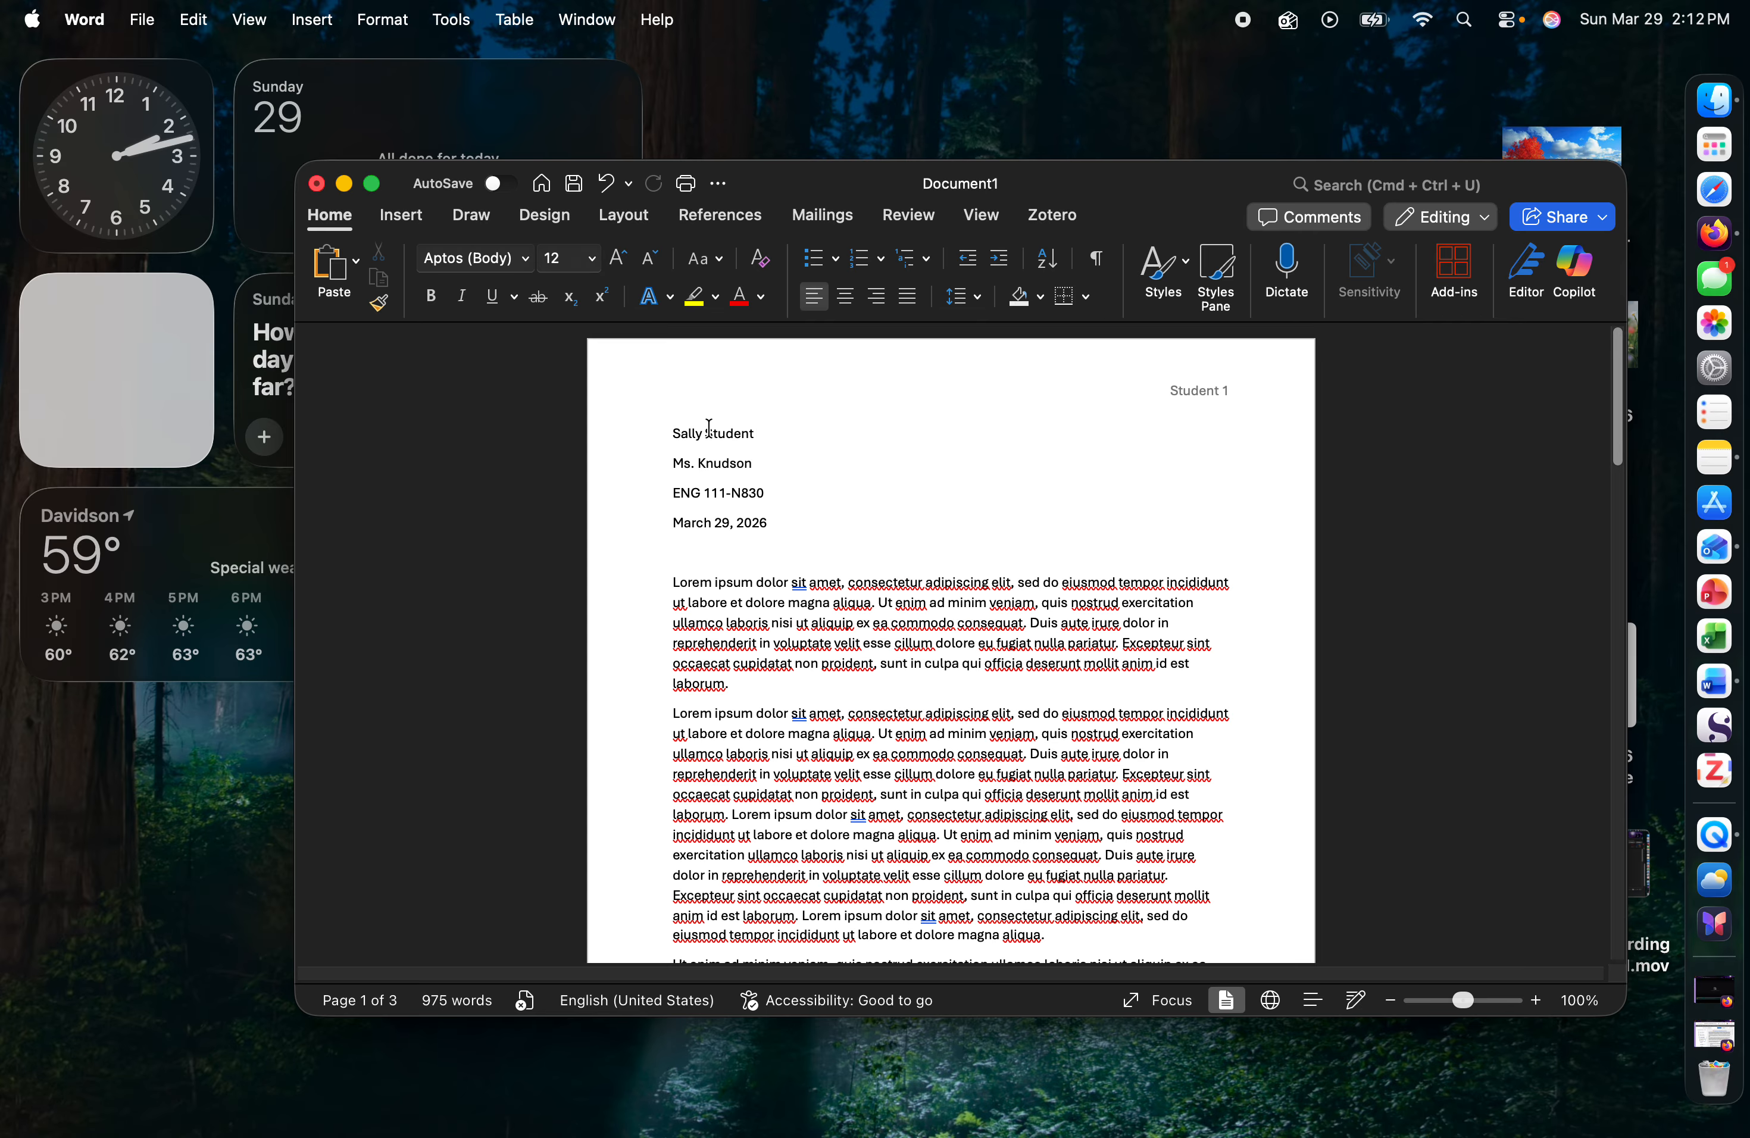
- Set the line spacing of the entire document to 2.0
key(super+a)
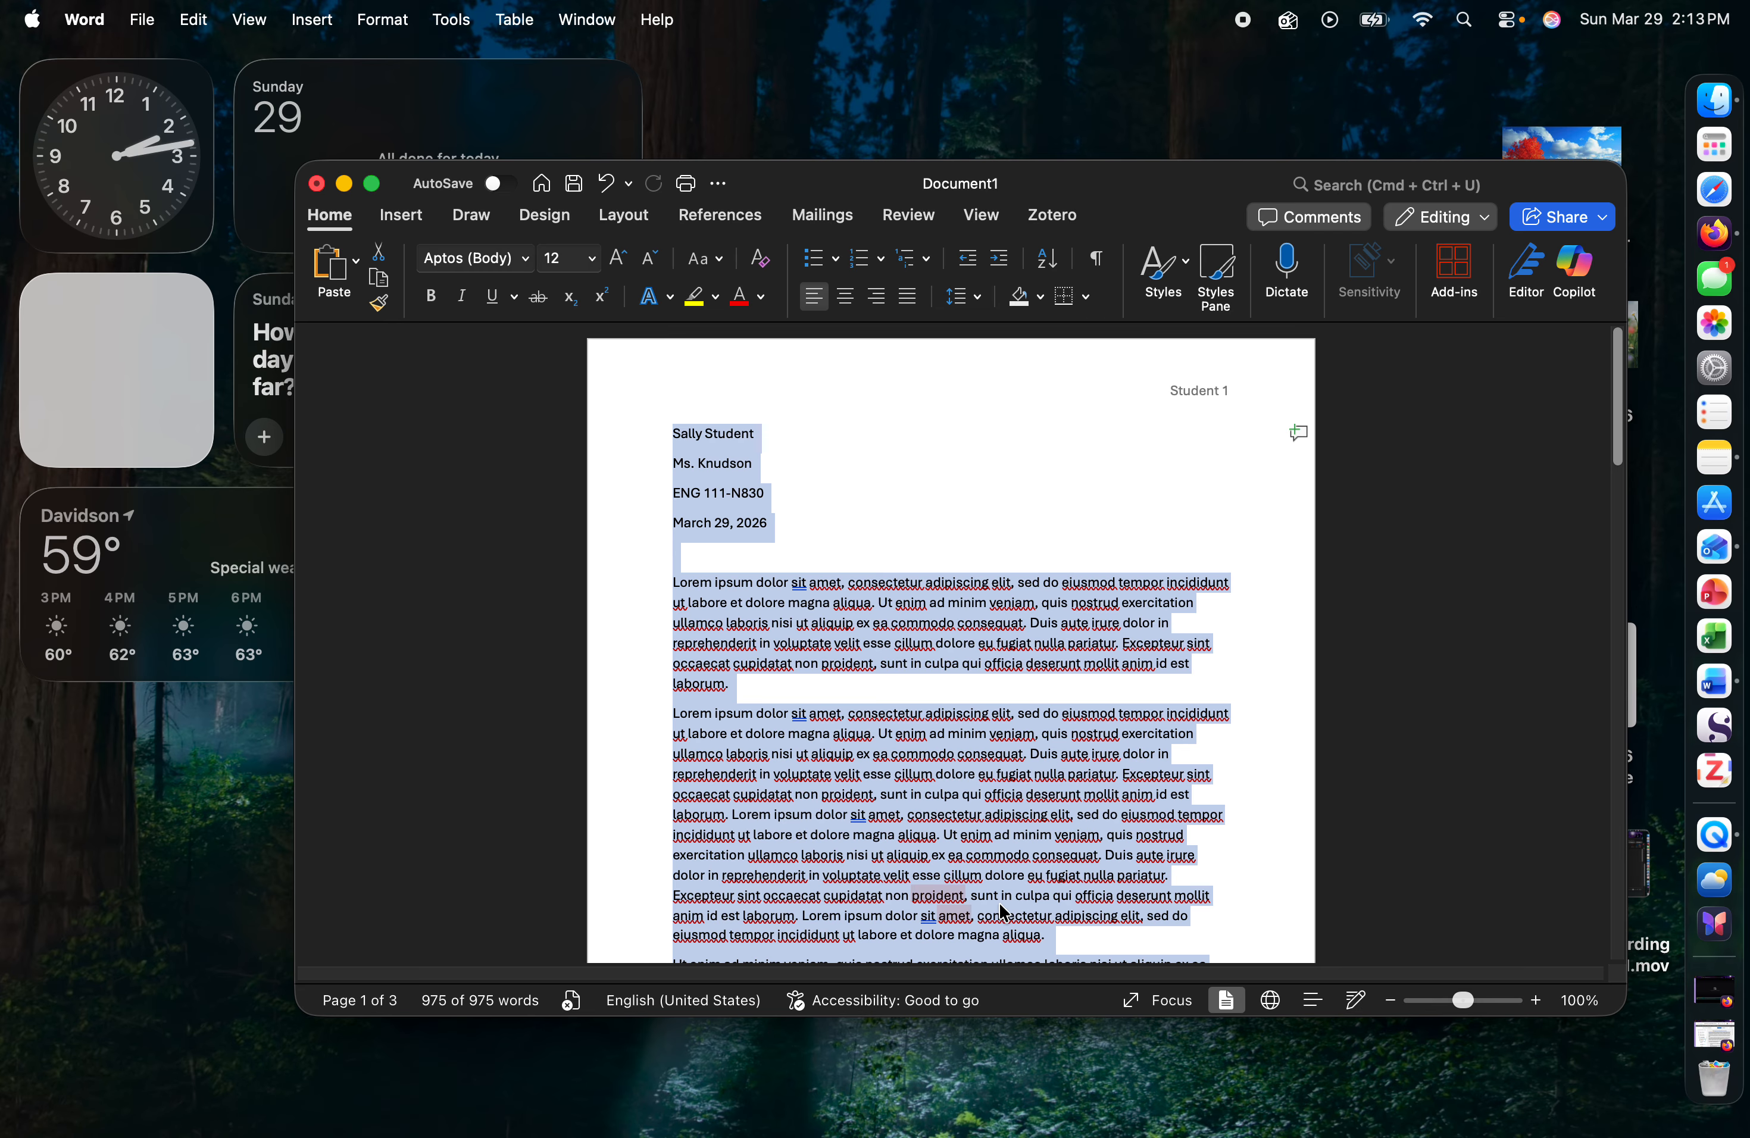
click(979, 299)
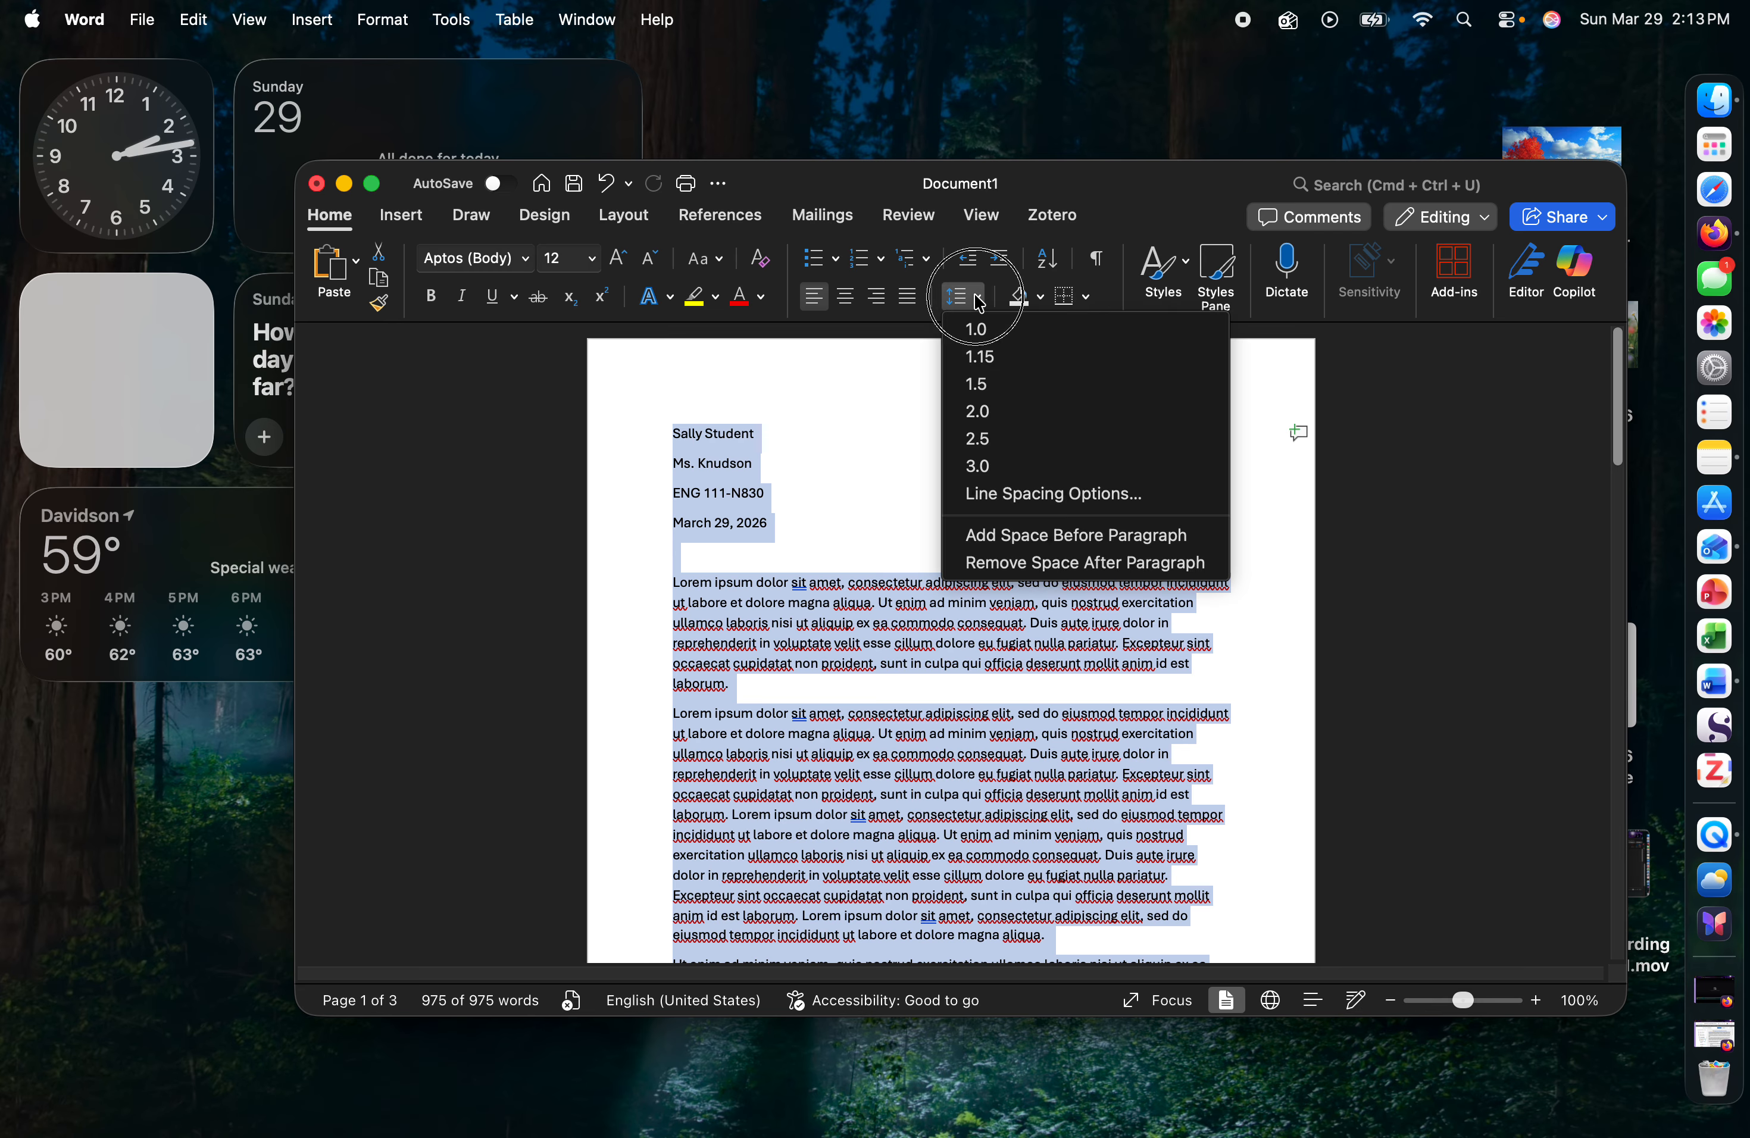
click(998, 412)
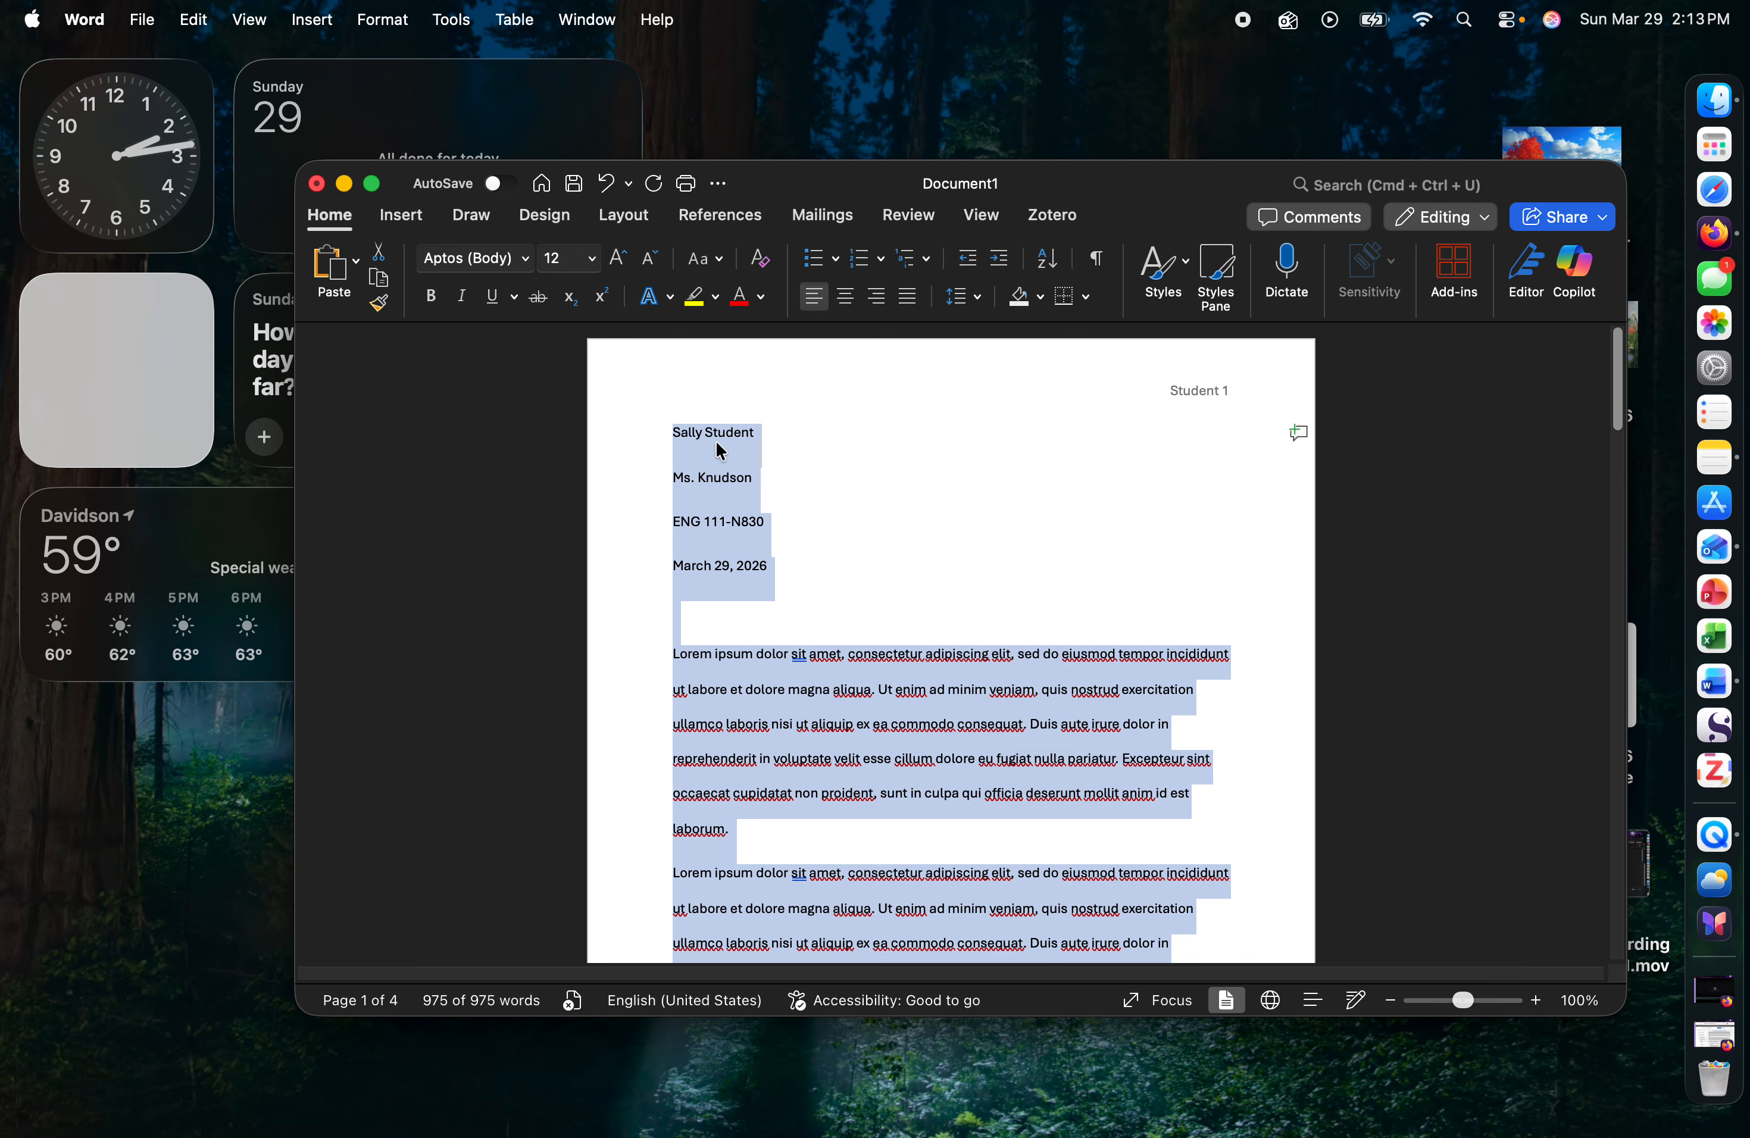
click(676, 478)
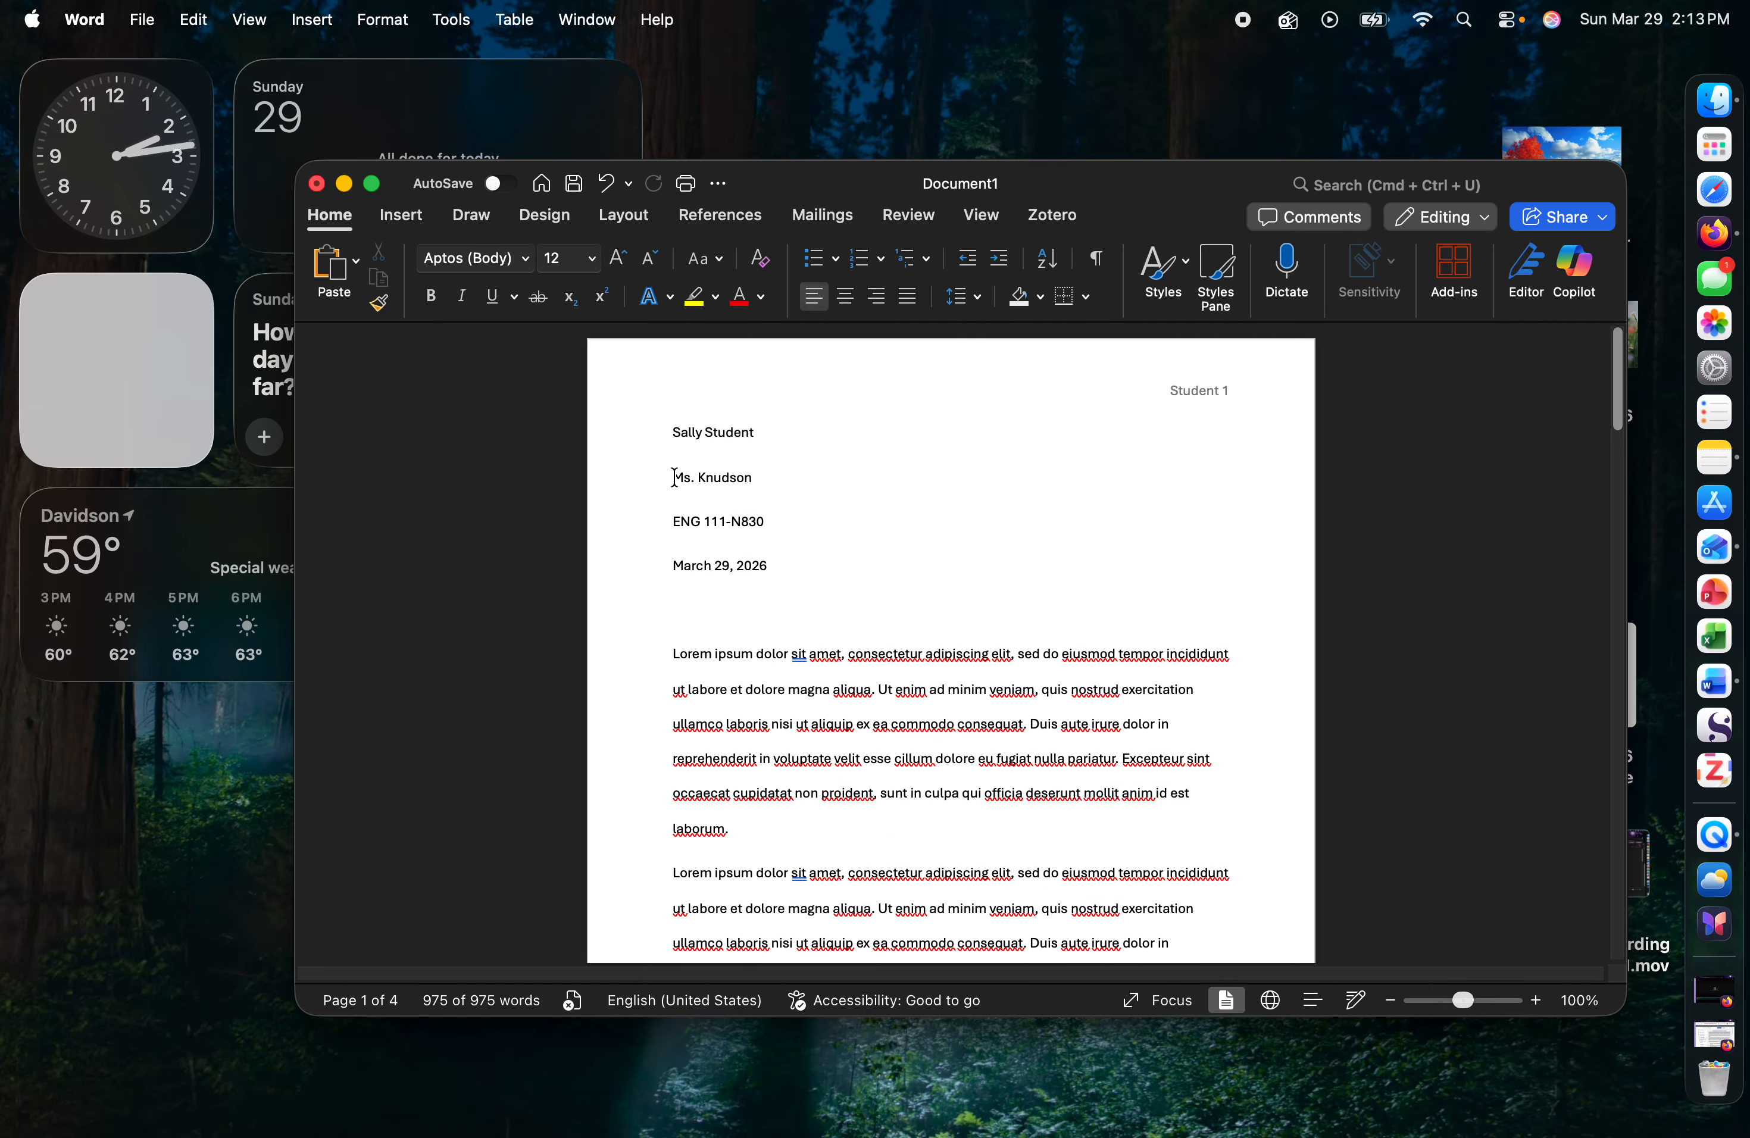
key(BackSpace)
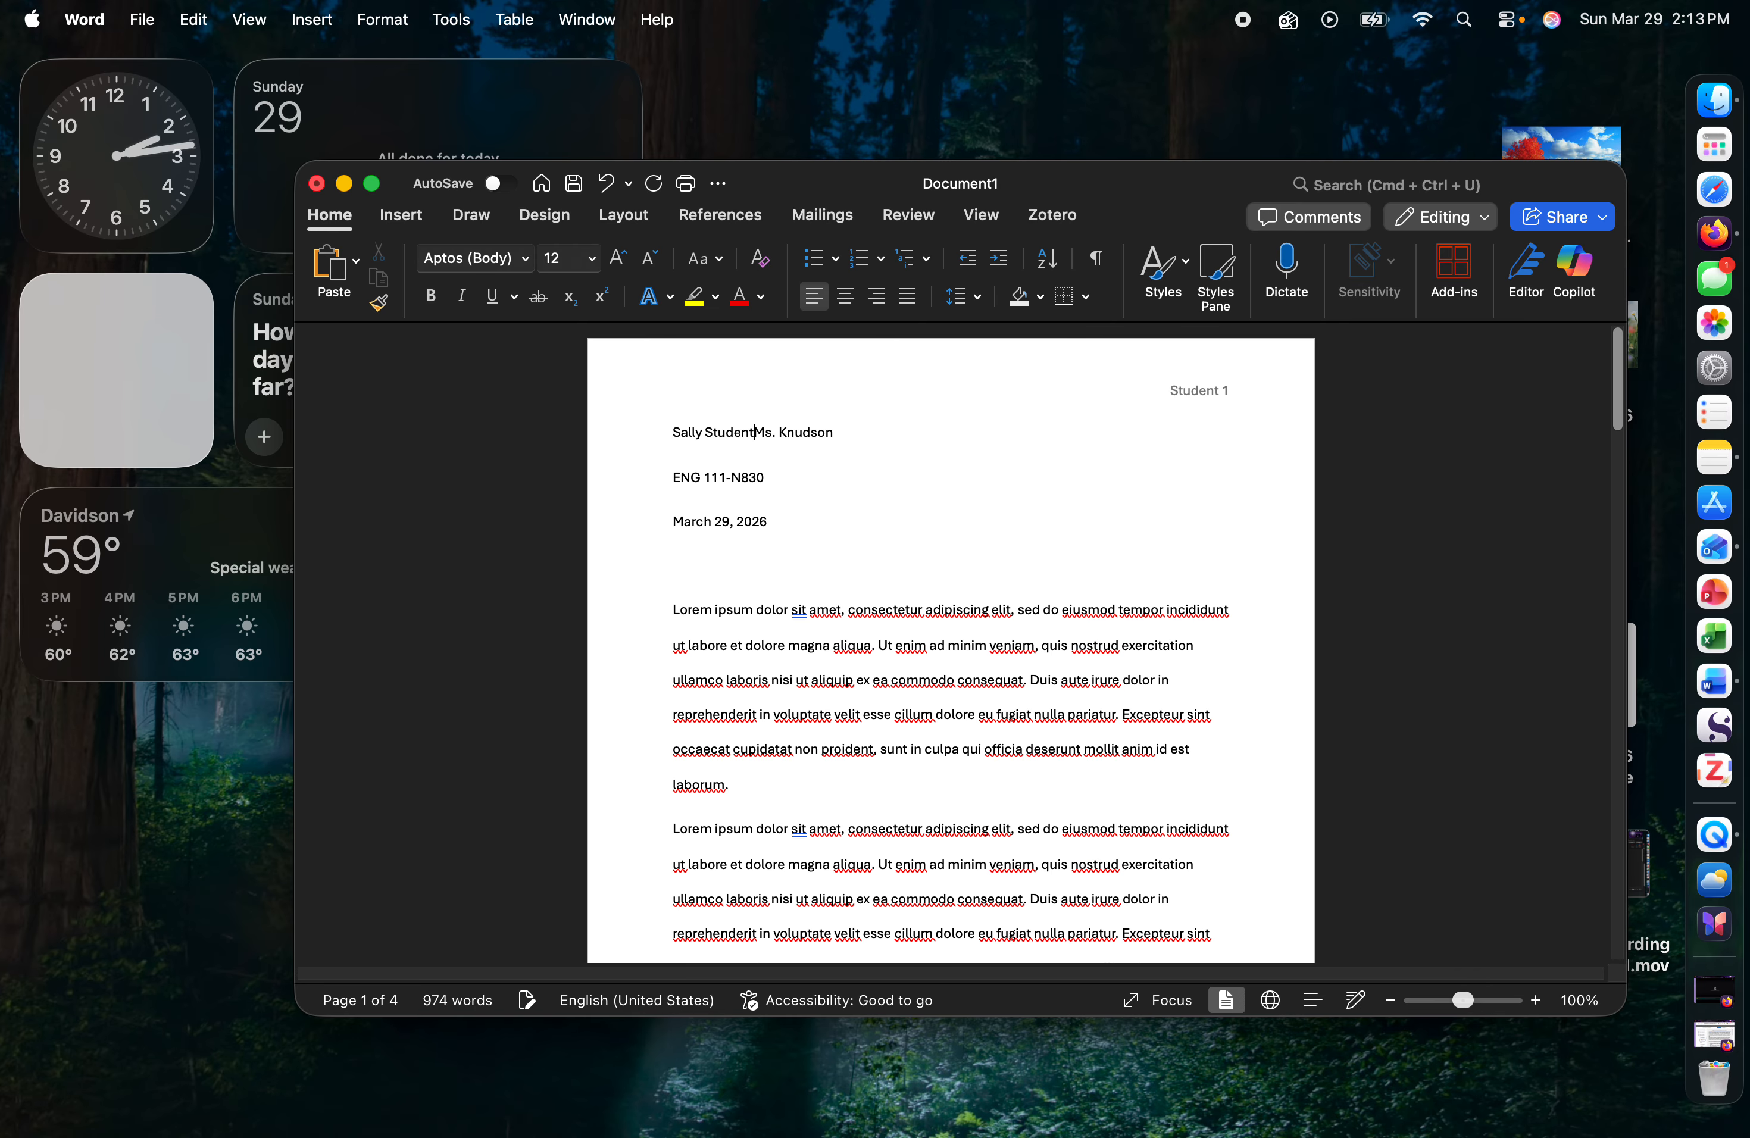
key(Return)
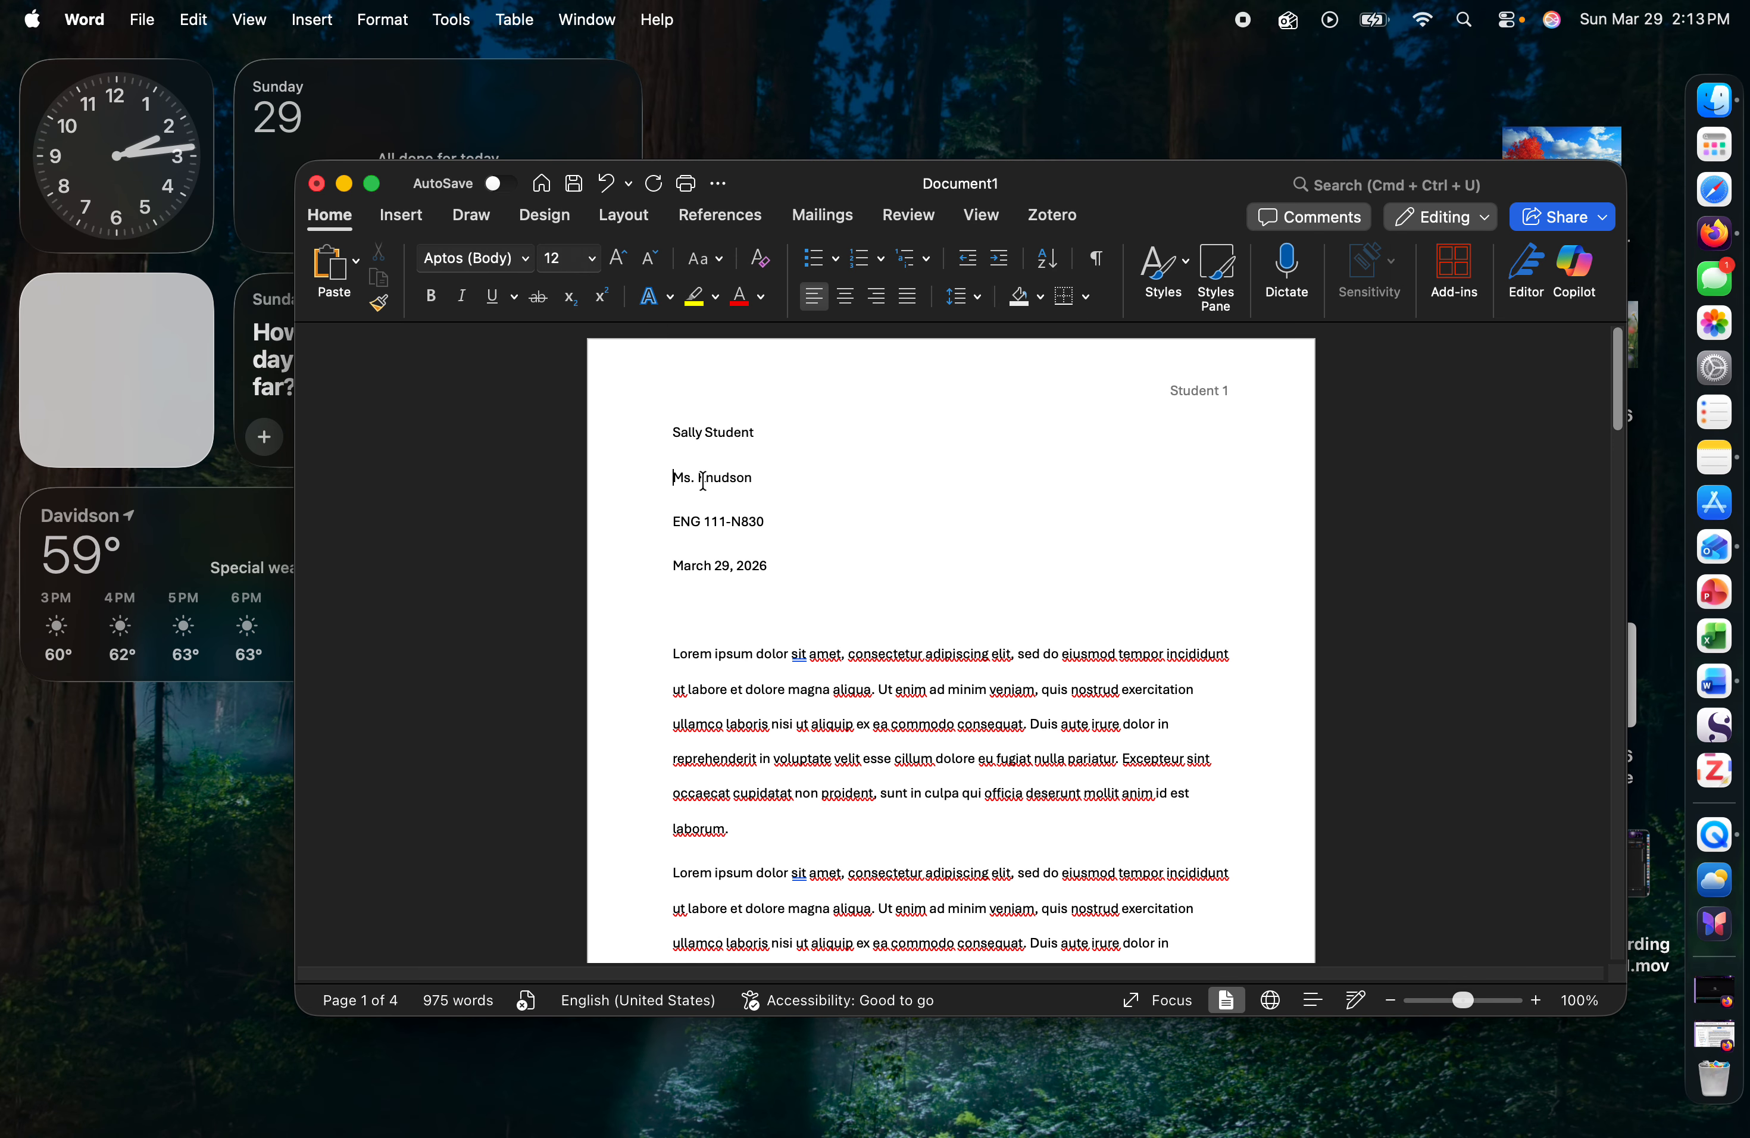
- Turn on "Don't add space between paragraphs of the same style" for the entire document
key(super+a)
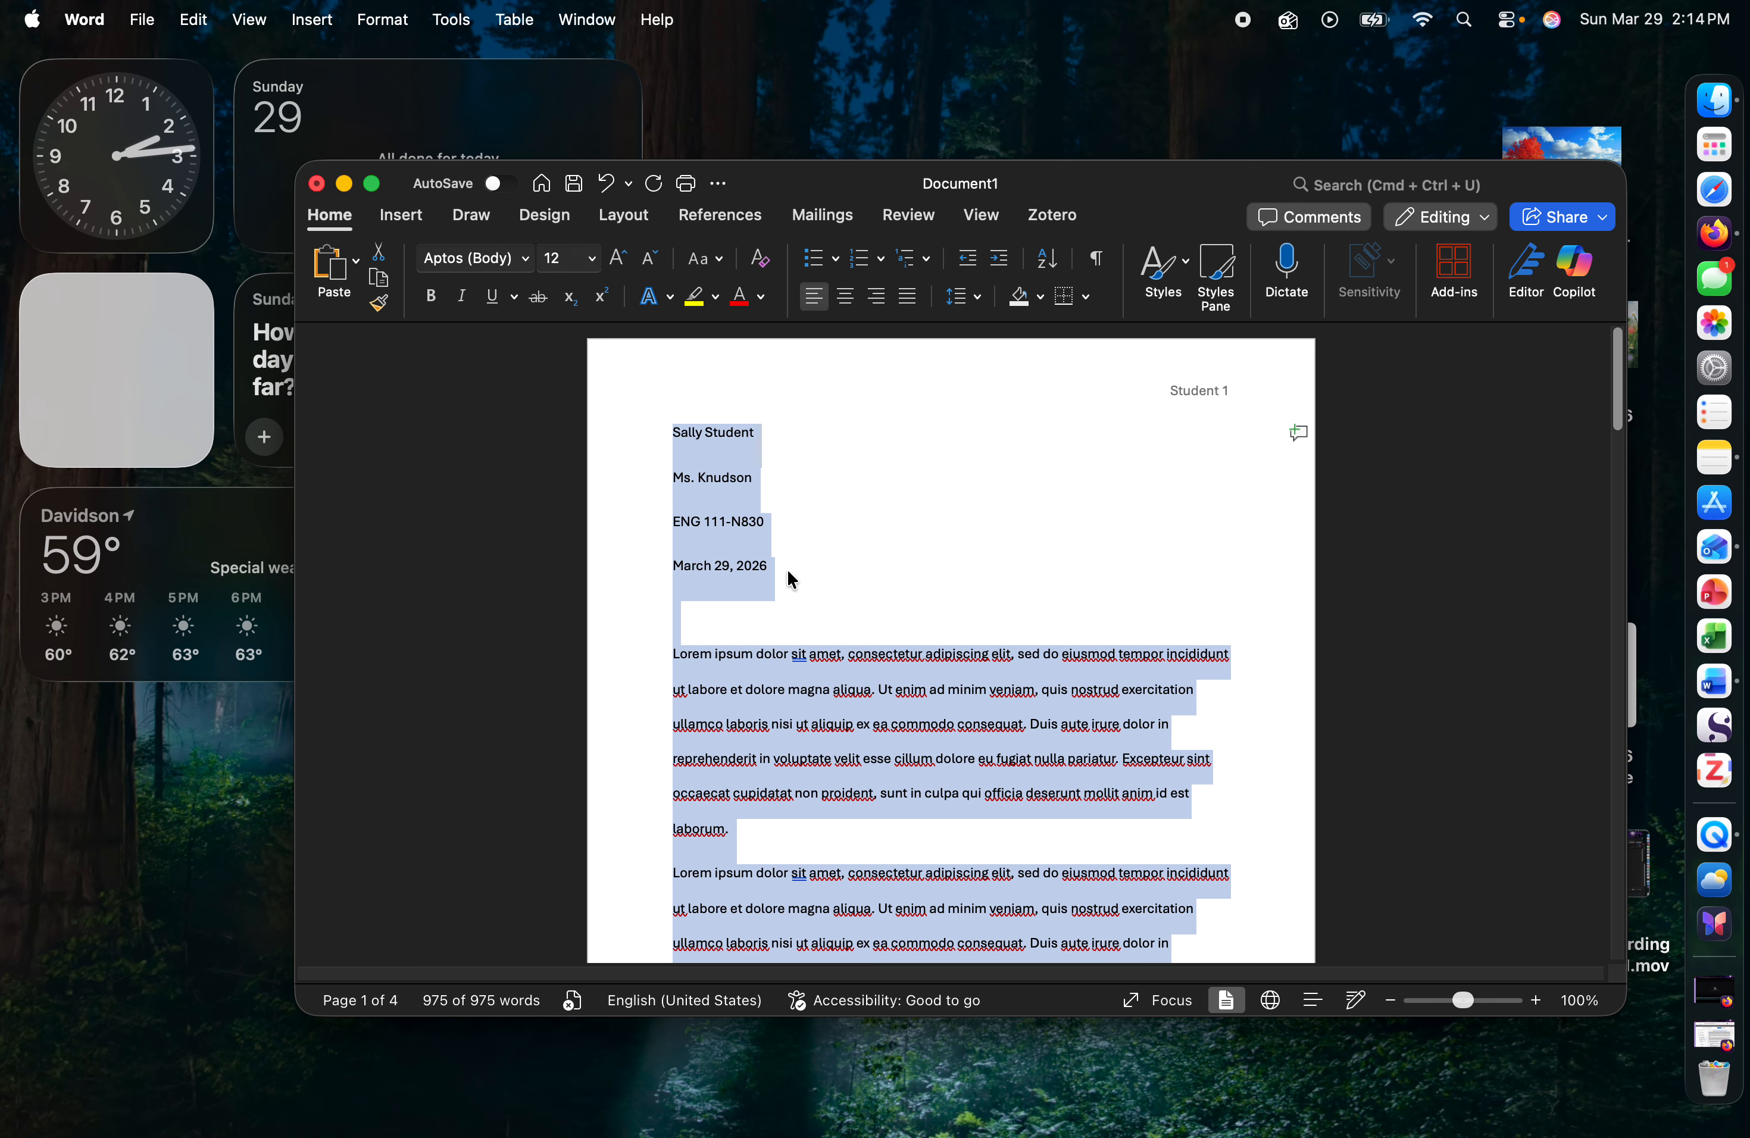
right_click(923, 648)
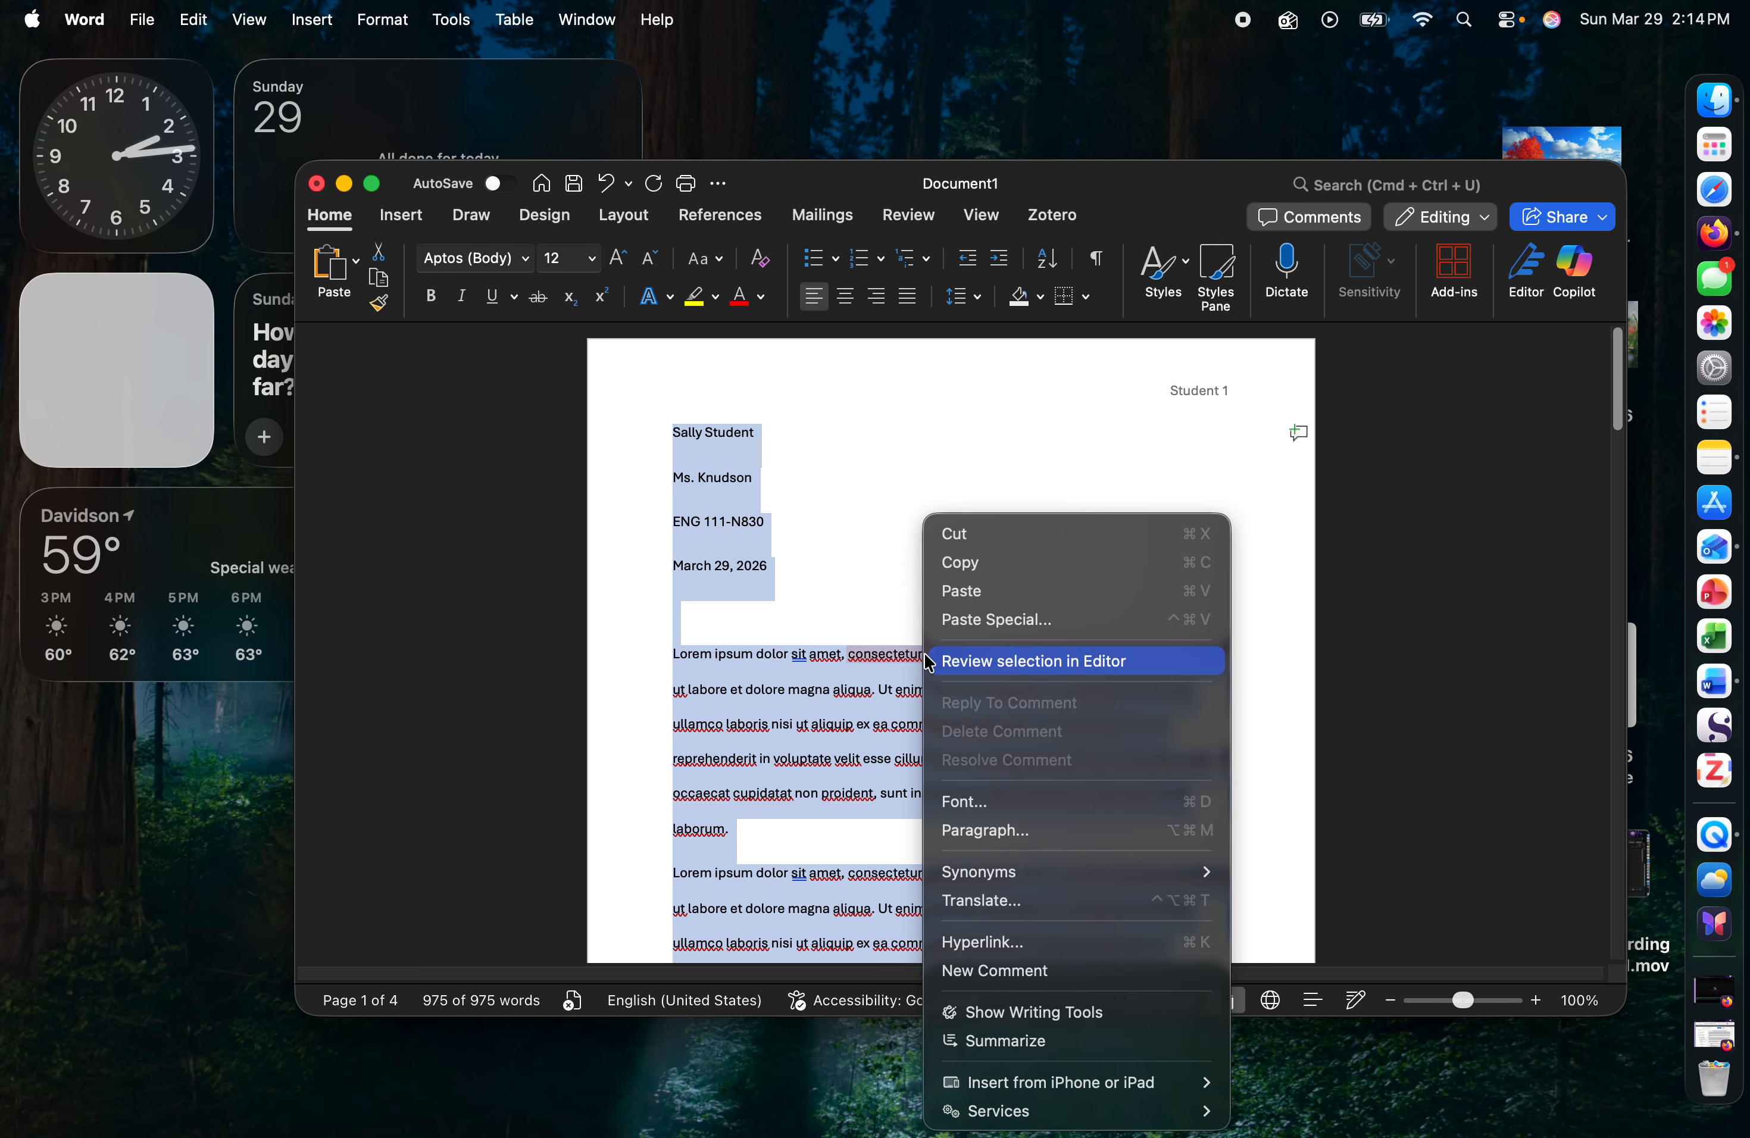
click(789, 778)
right_click(911, 514)
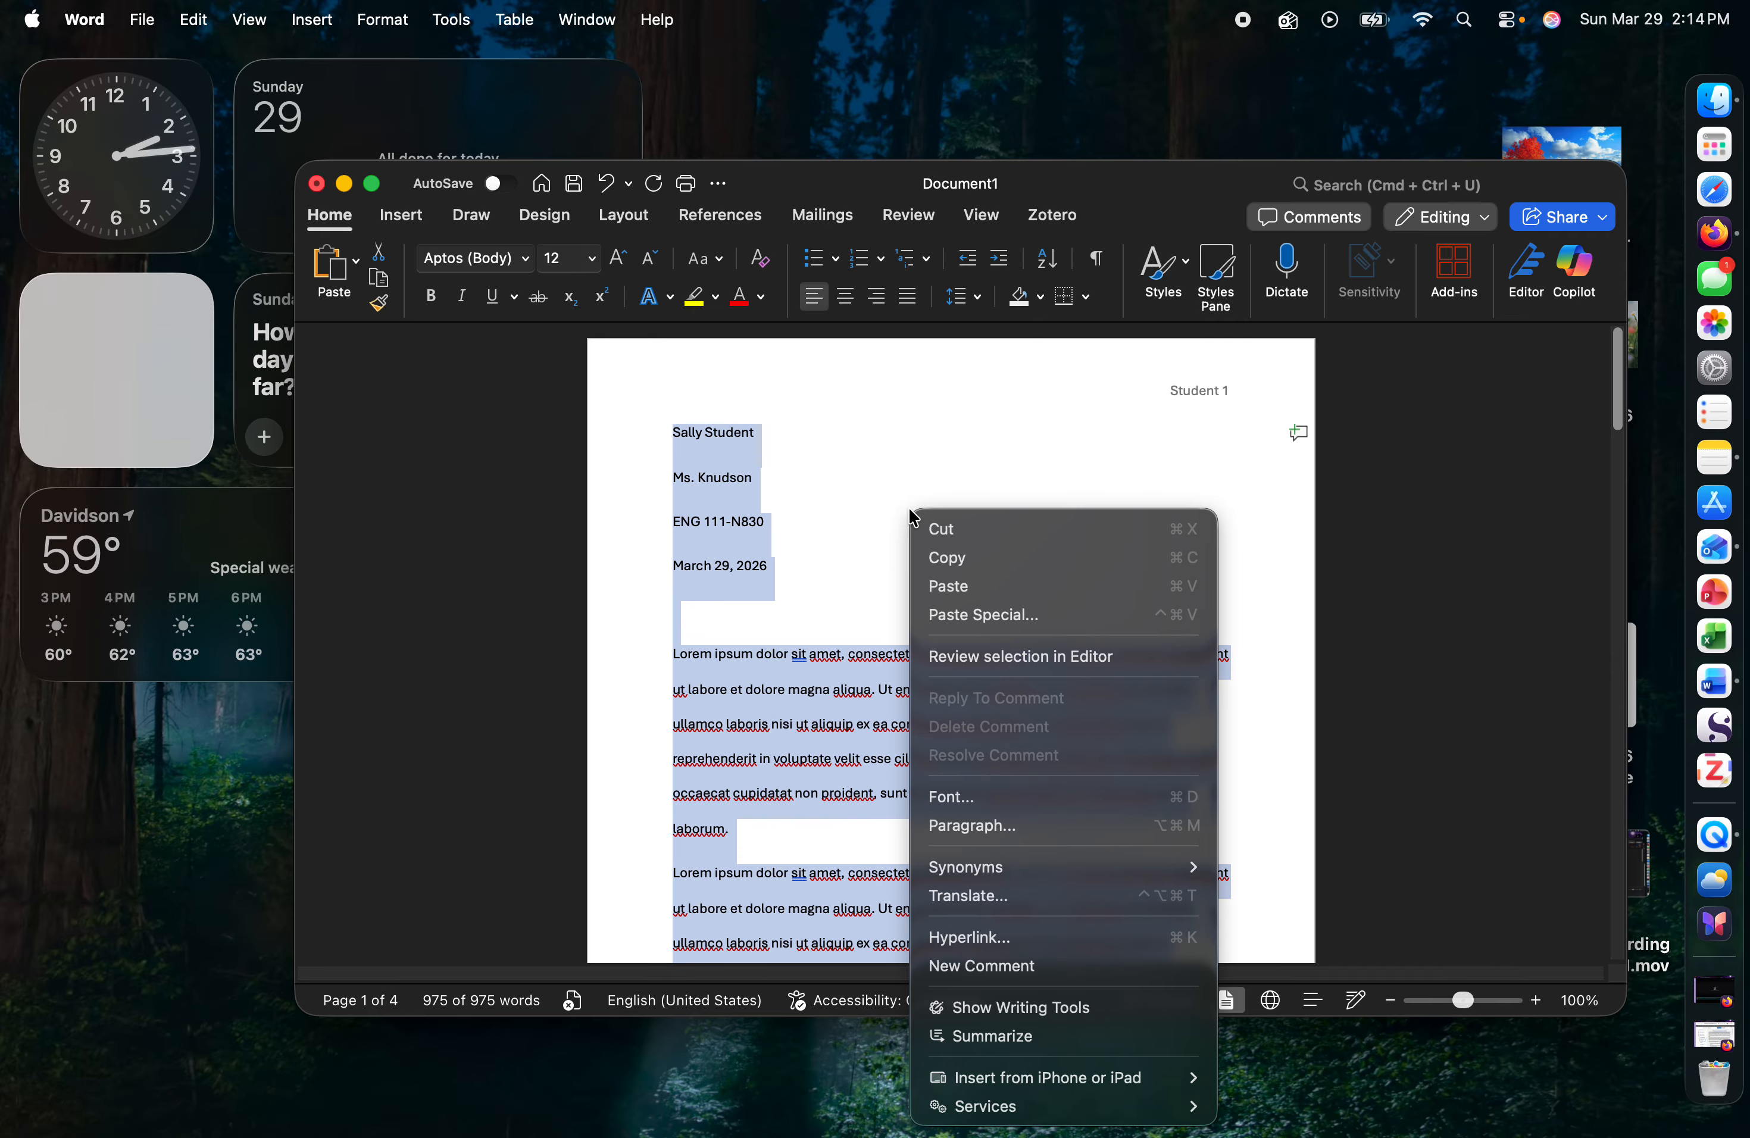
click(988, 826)
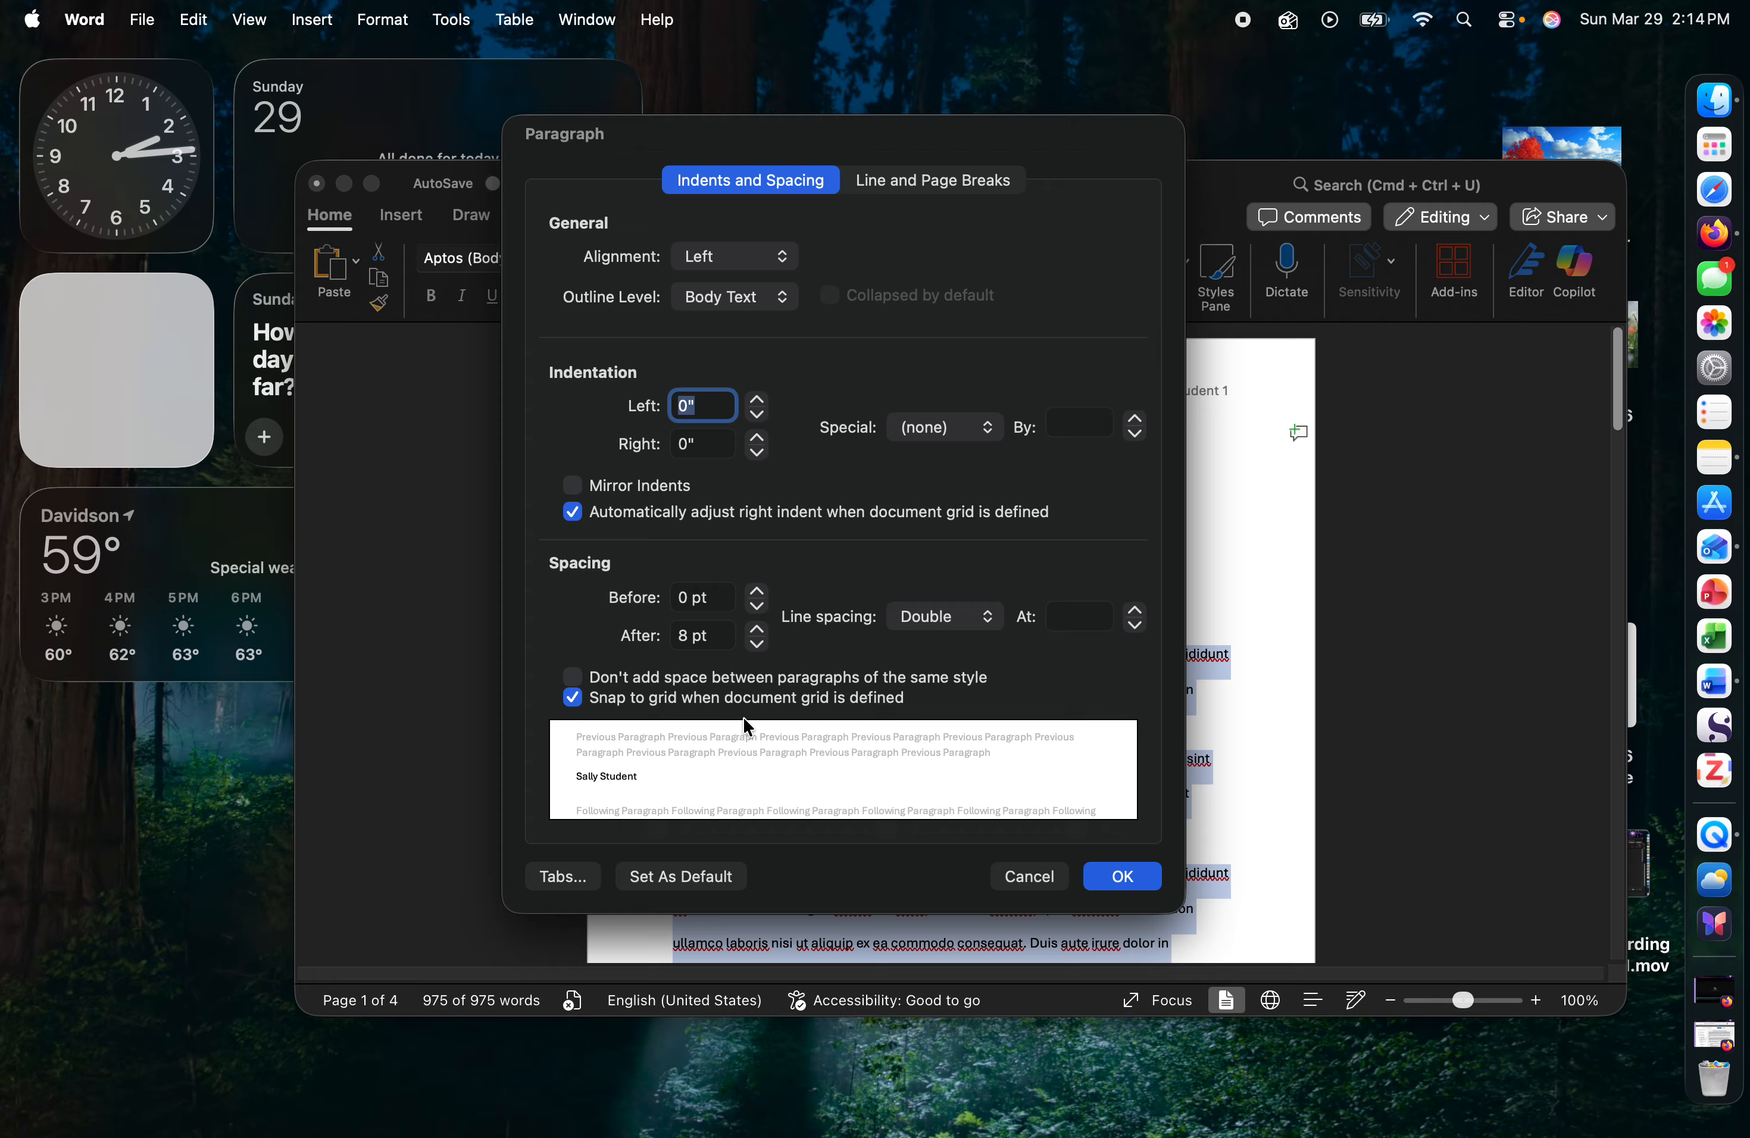
click(574, 680)
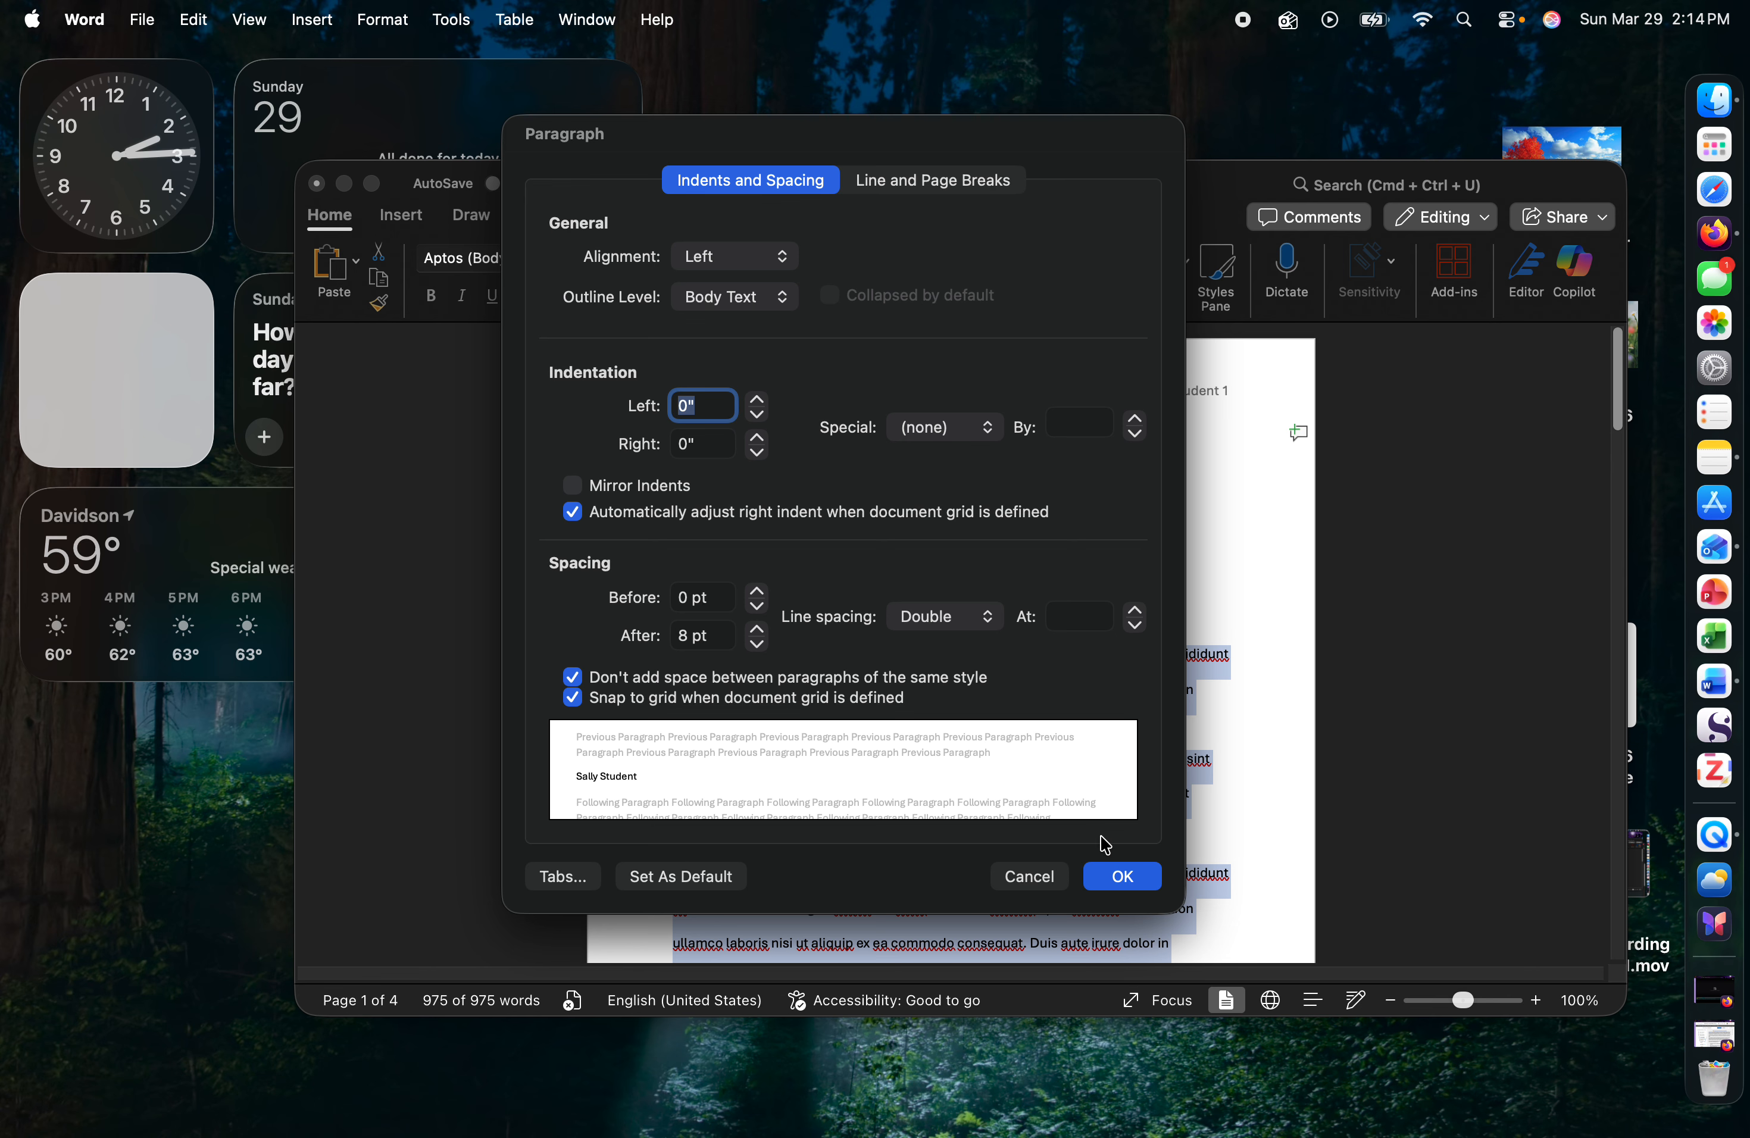
click(1127, 879)
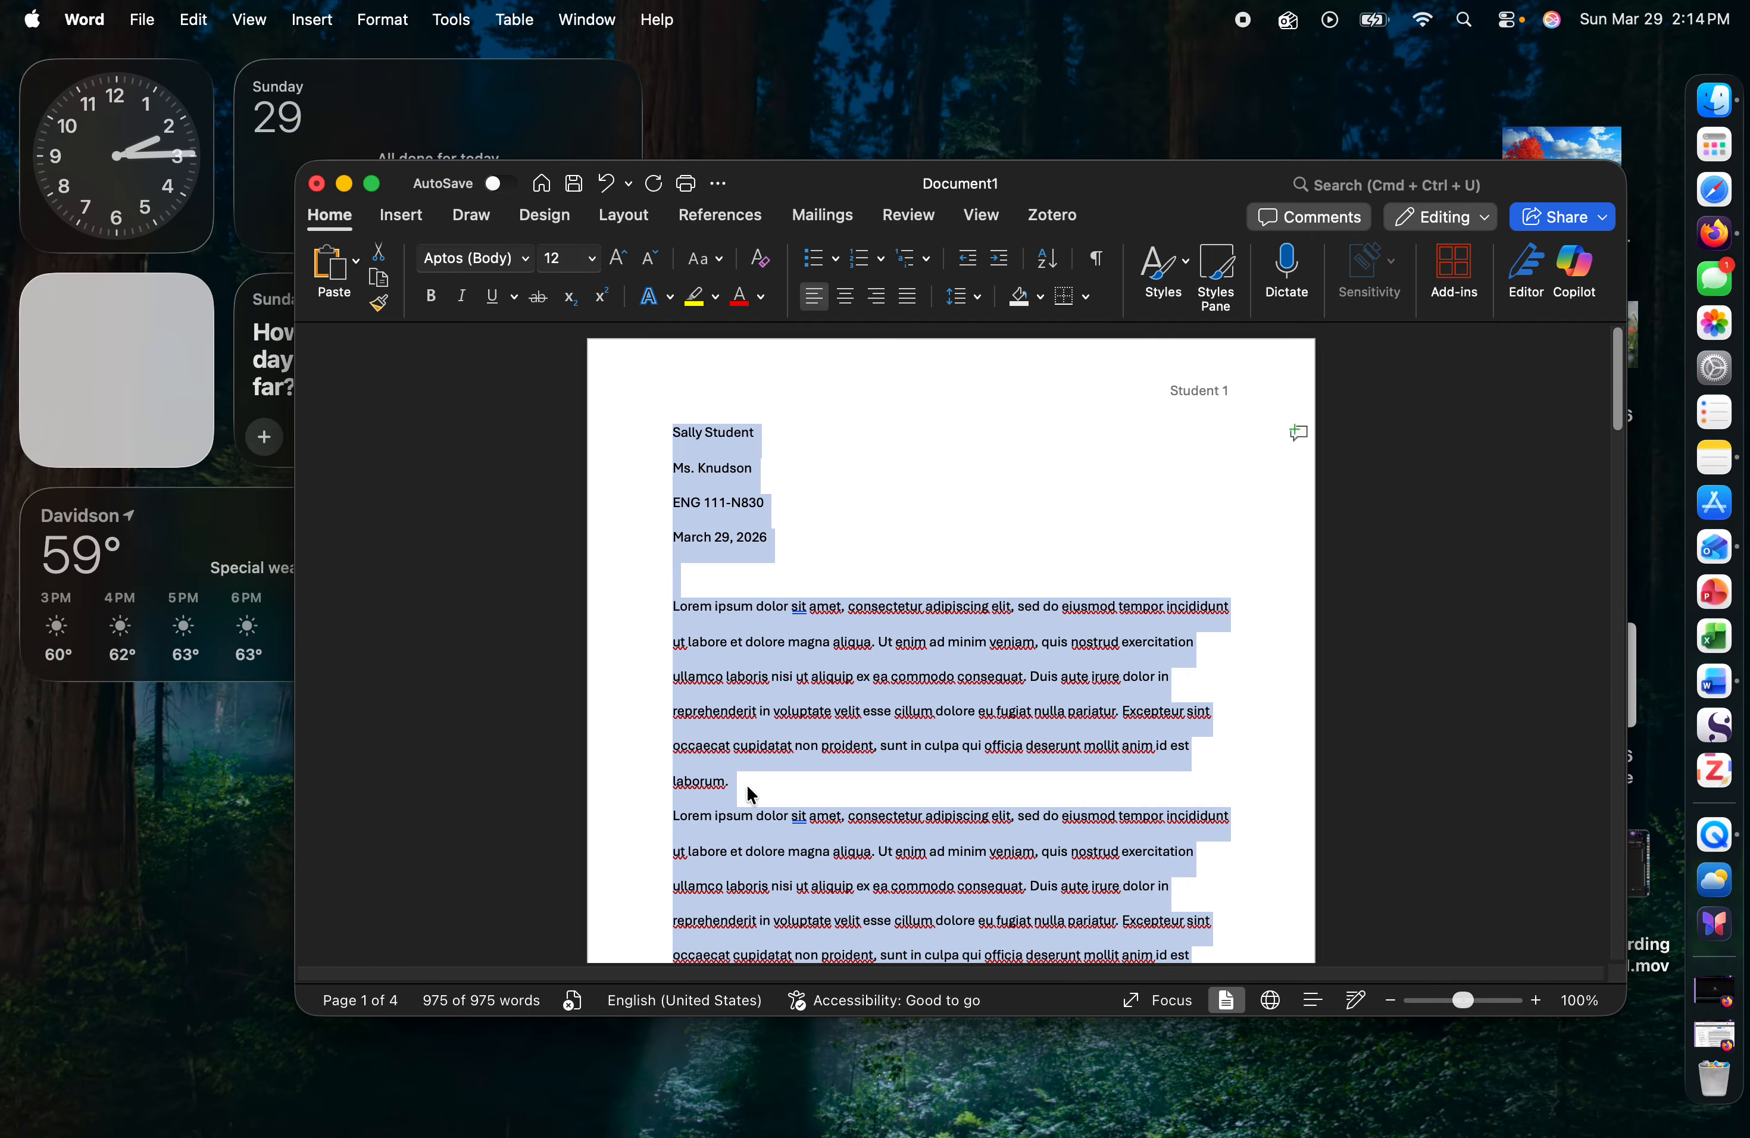
- Add a centered title line reading "Brilliant Title of My Paper" directly below the date
click(728, 608)
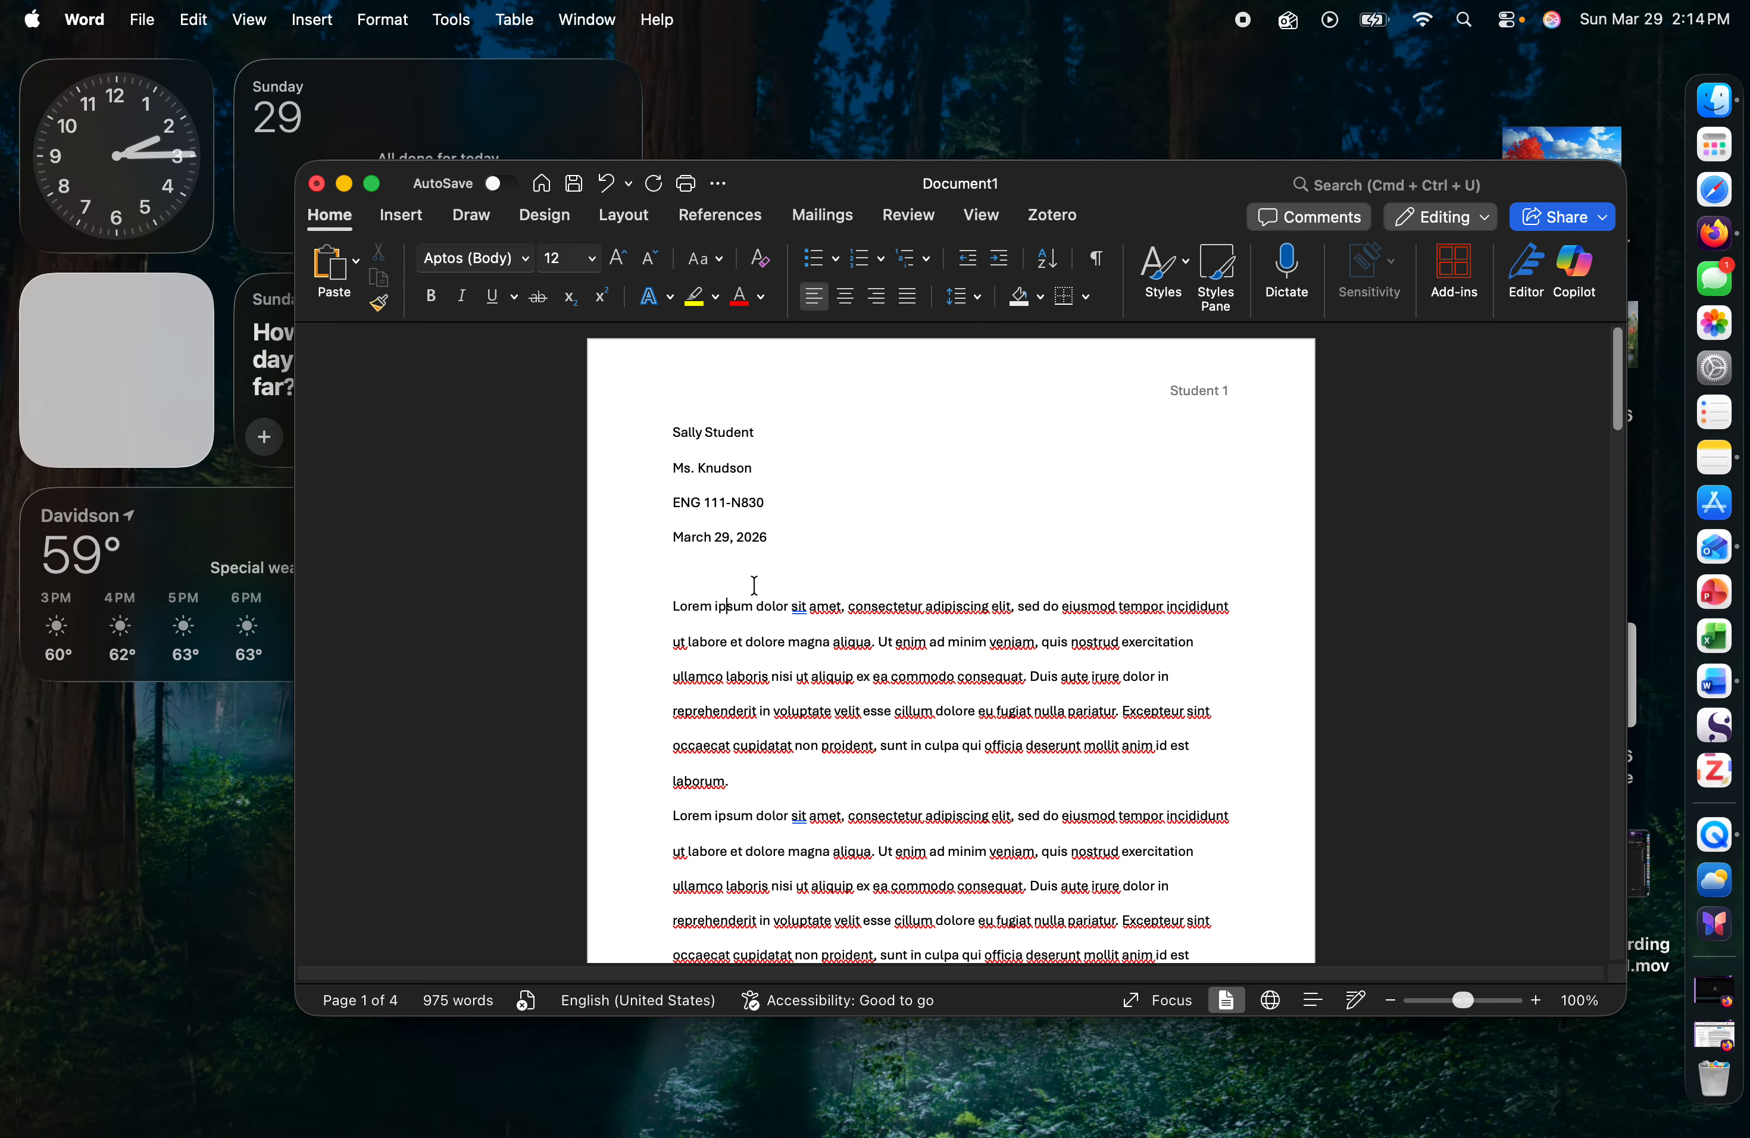
click(790, 536)
key(Return)
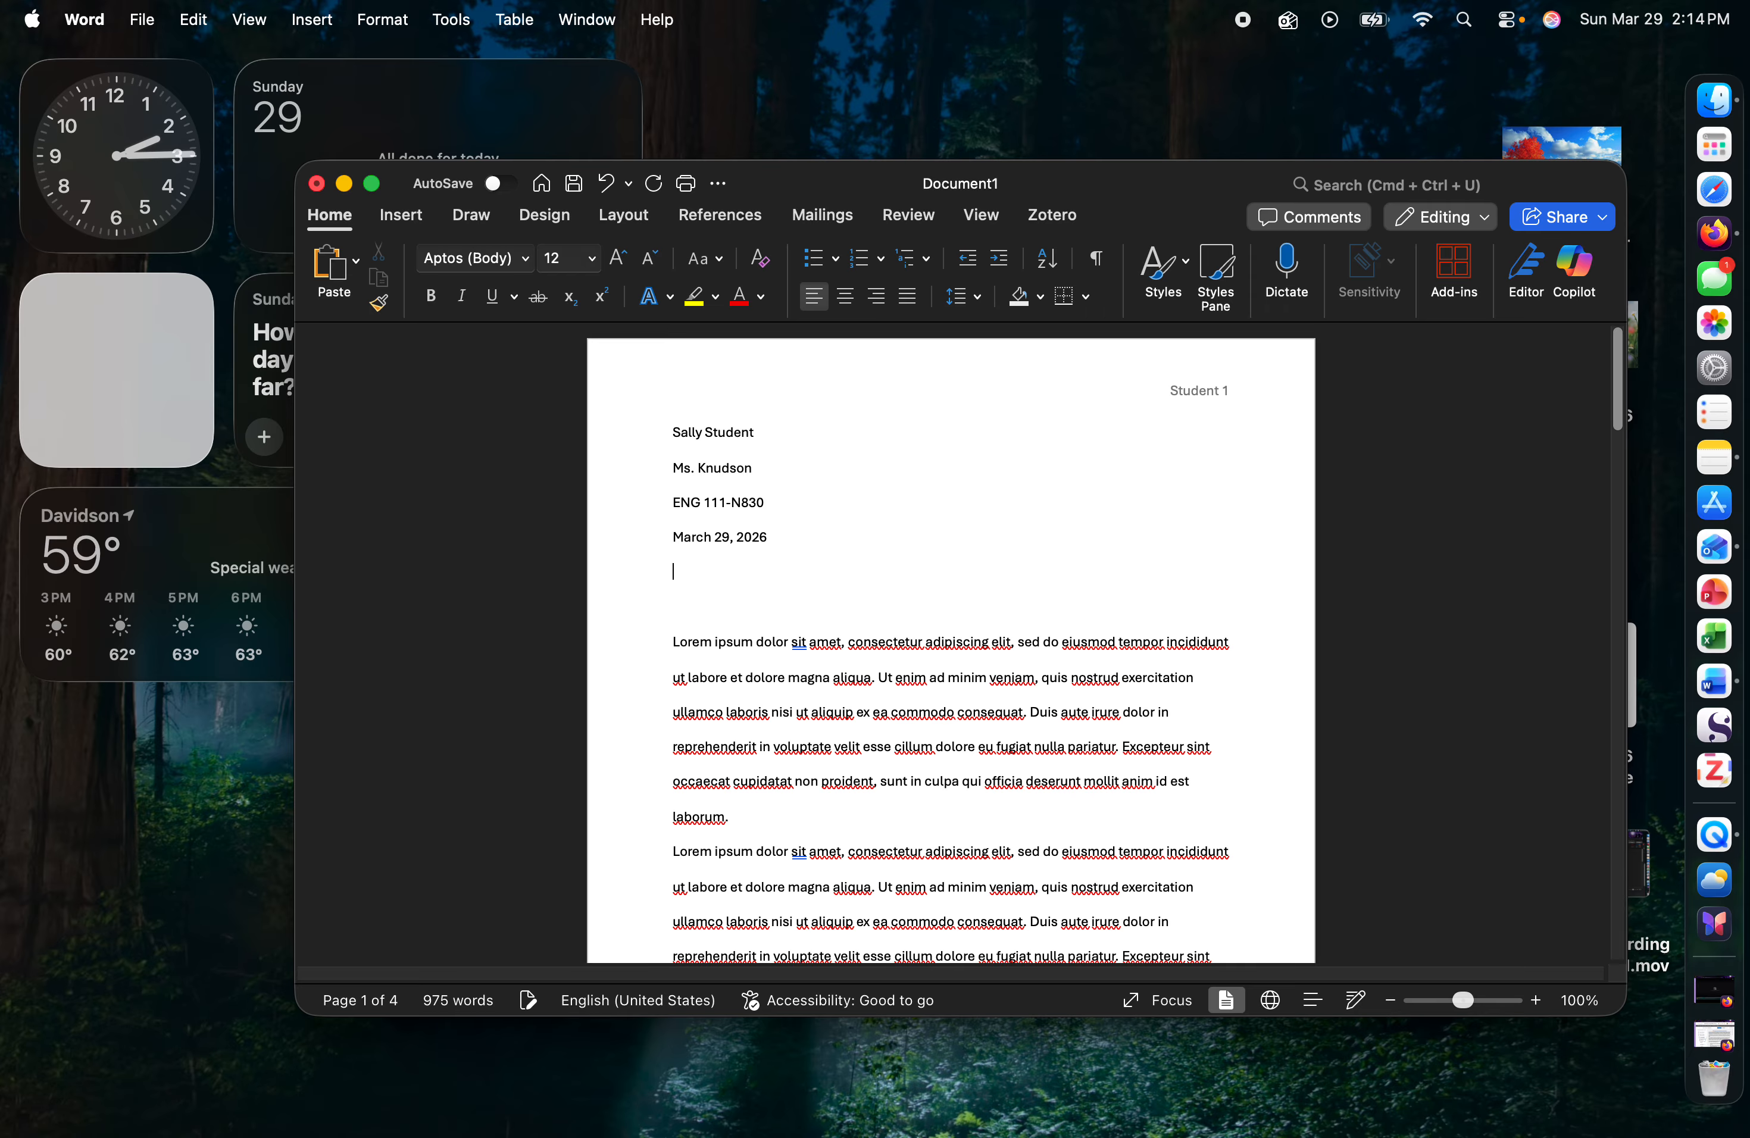
click(844, 296)
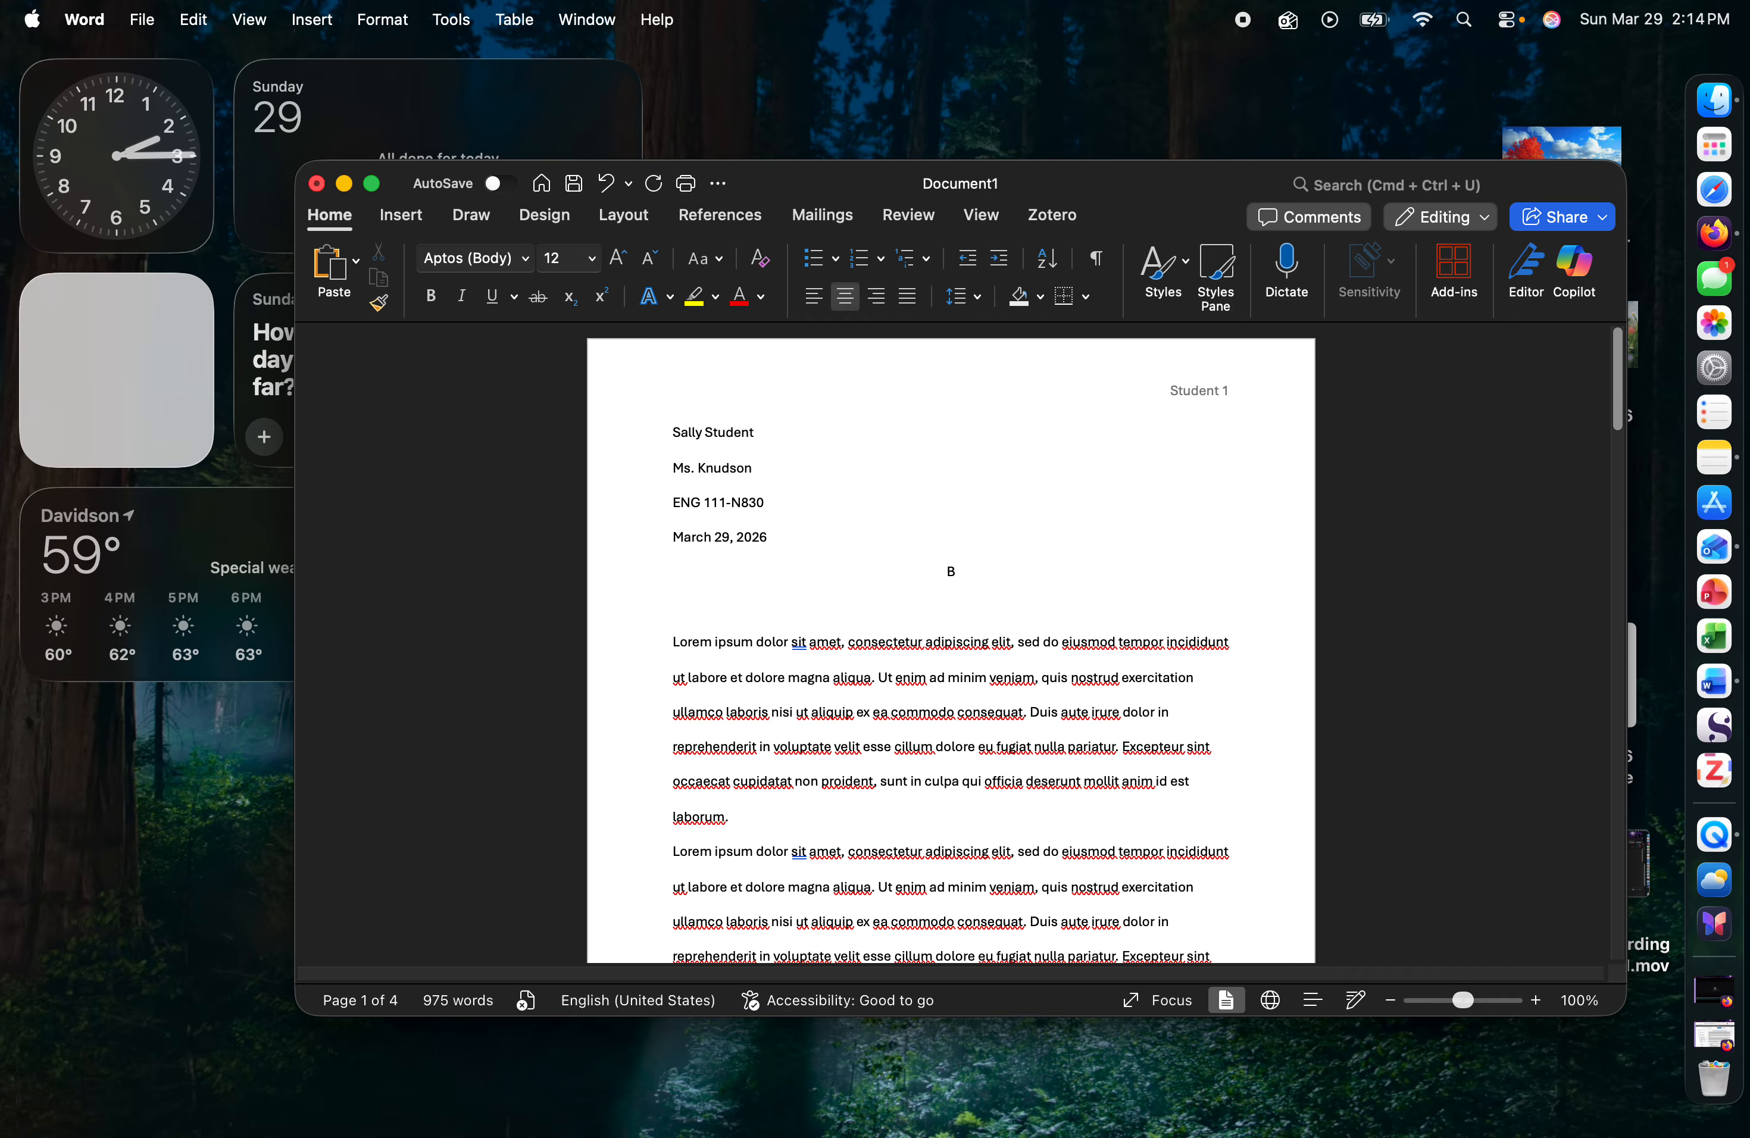
text(Brilliant Title of My Pa)
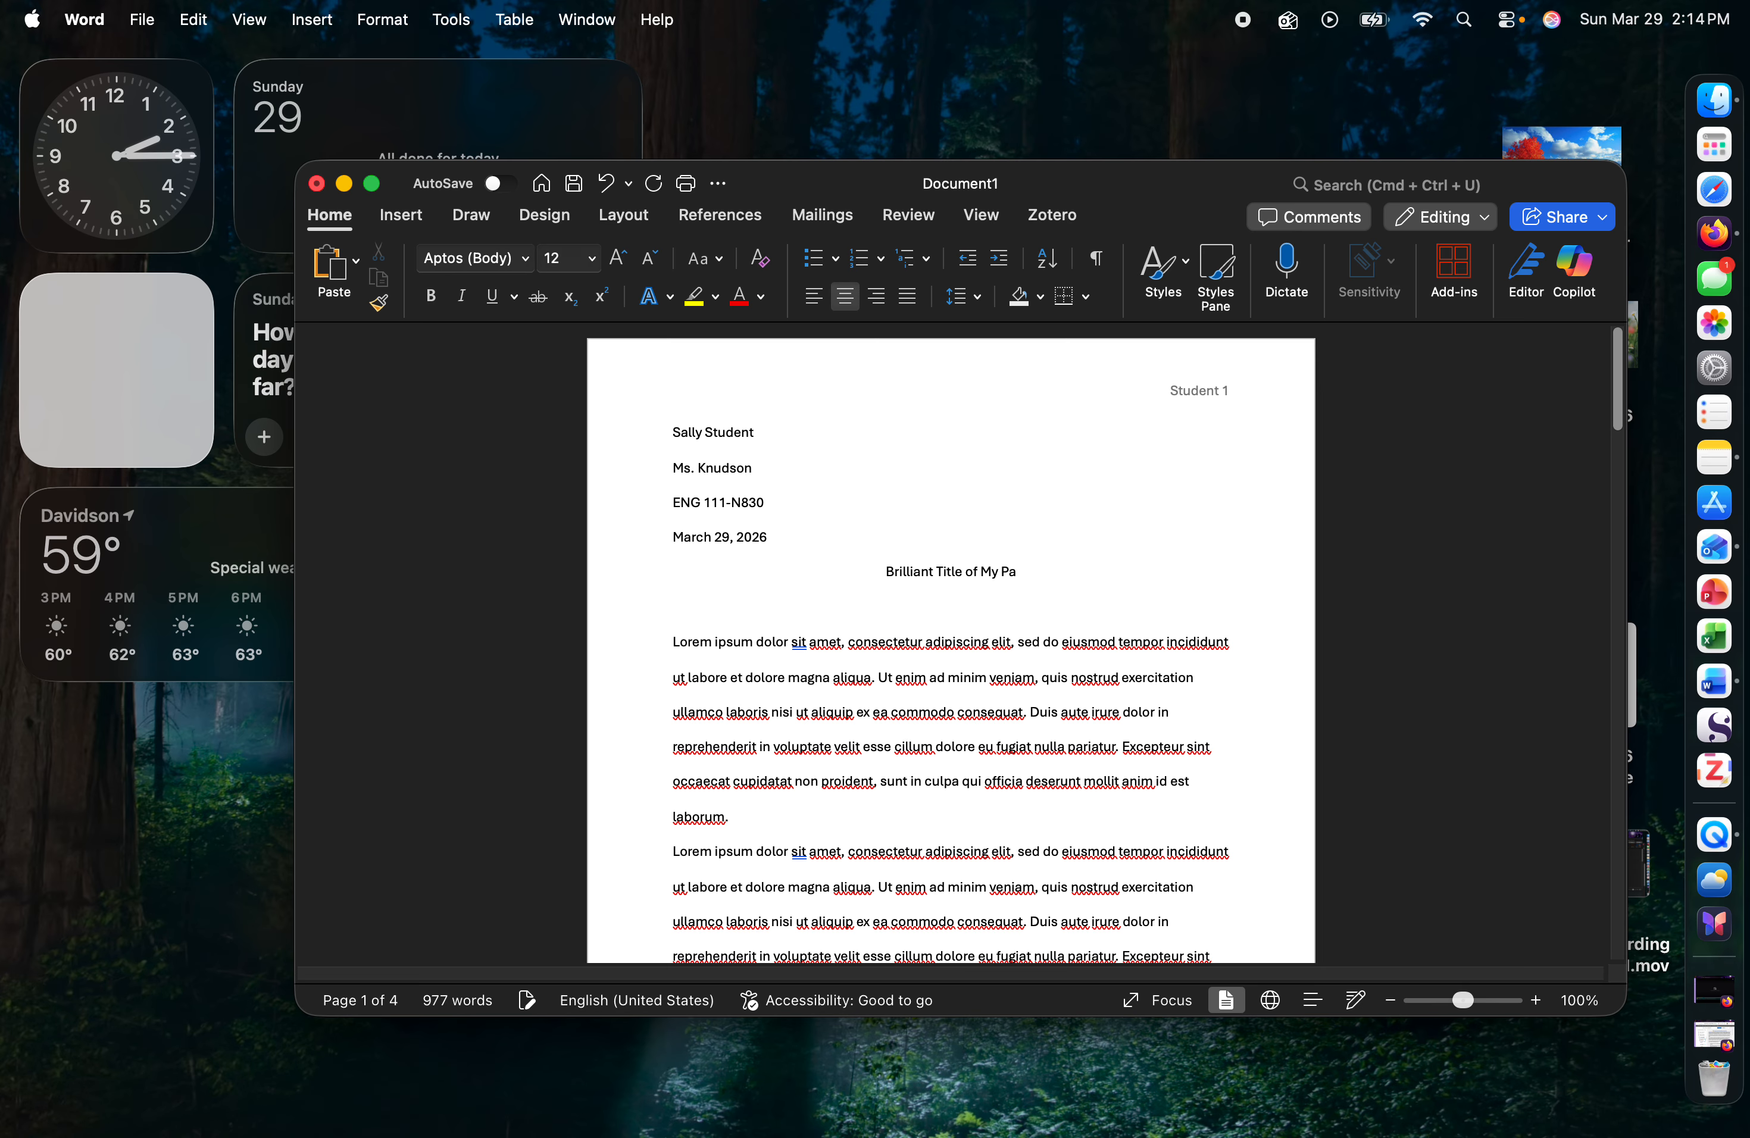
text(per)
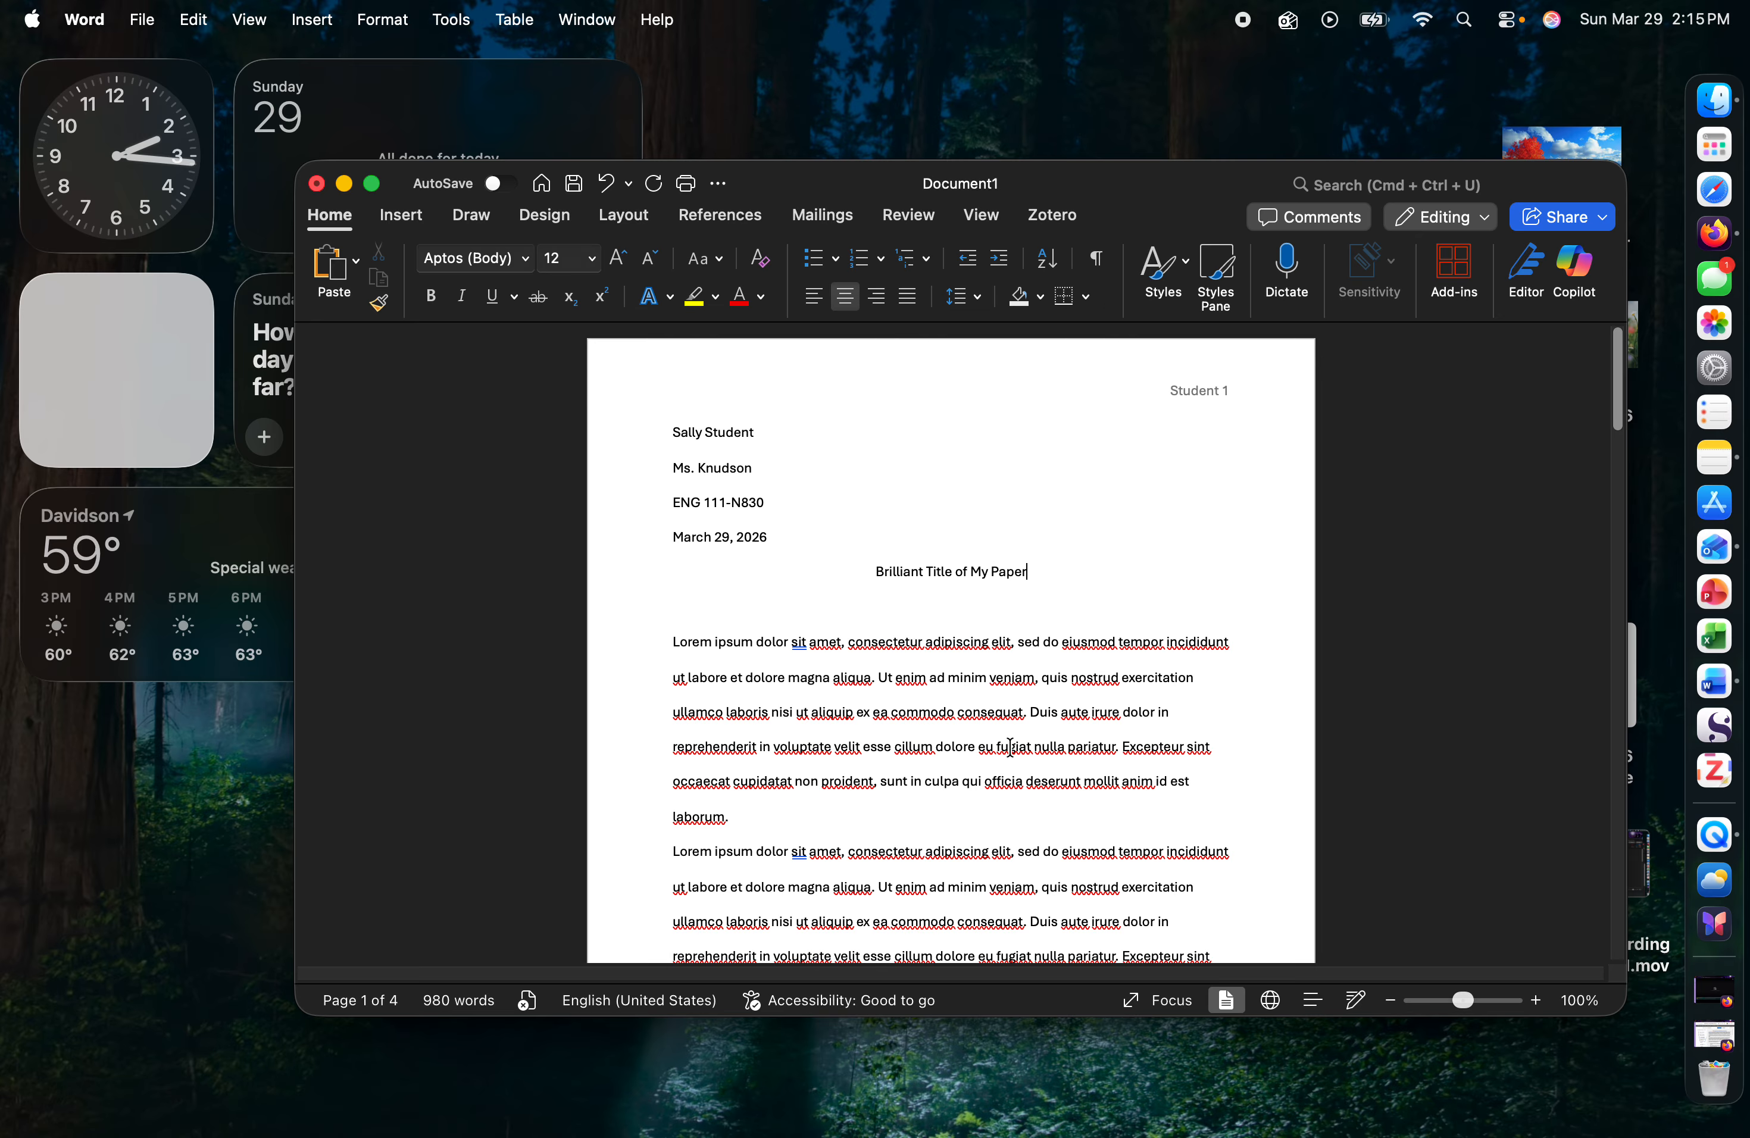
- Indent the first line of the first and second body paragraphs by one tab
click(1018, 891)
click(672, 643)
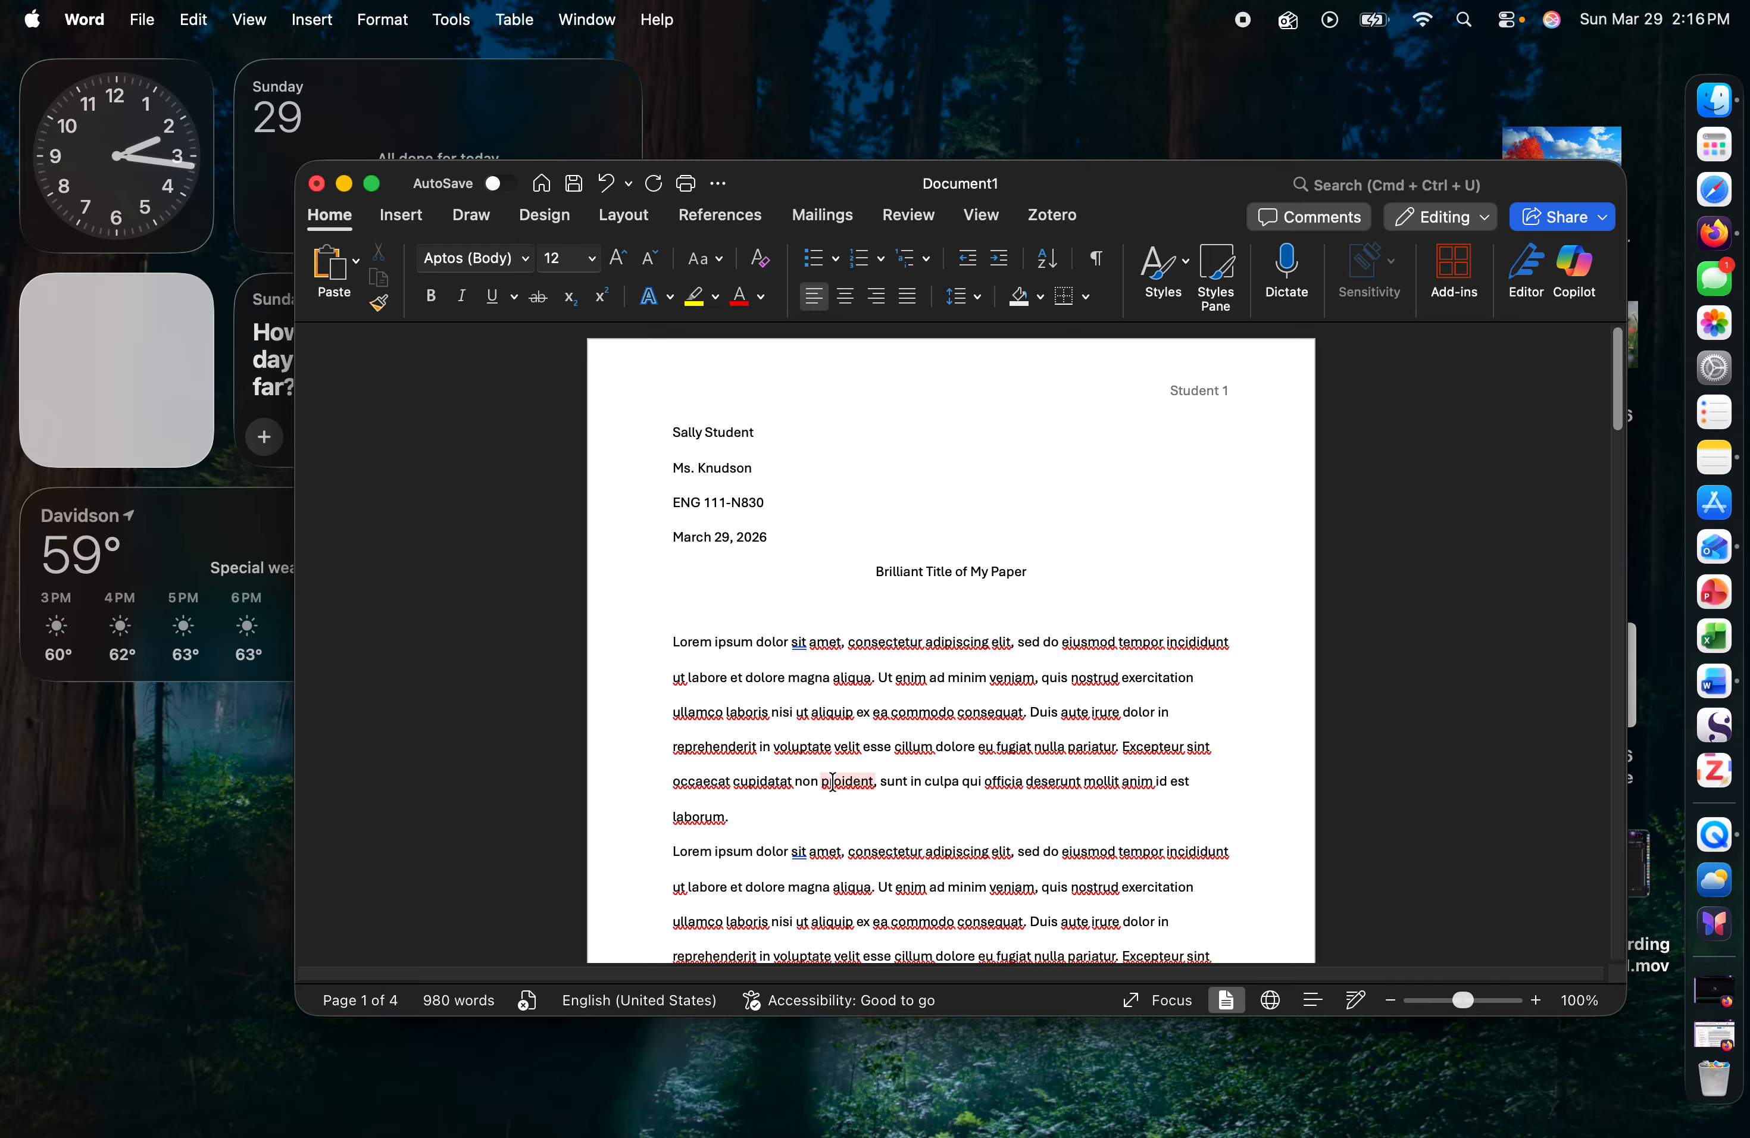
key(Tab)
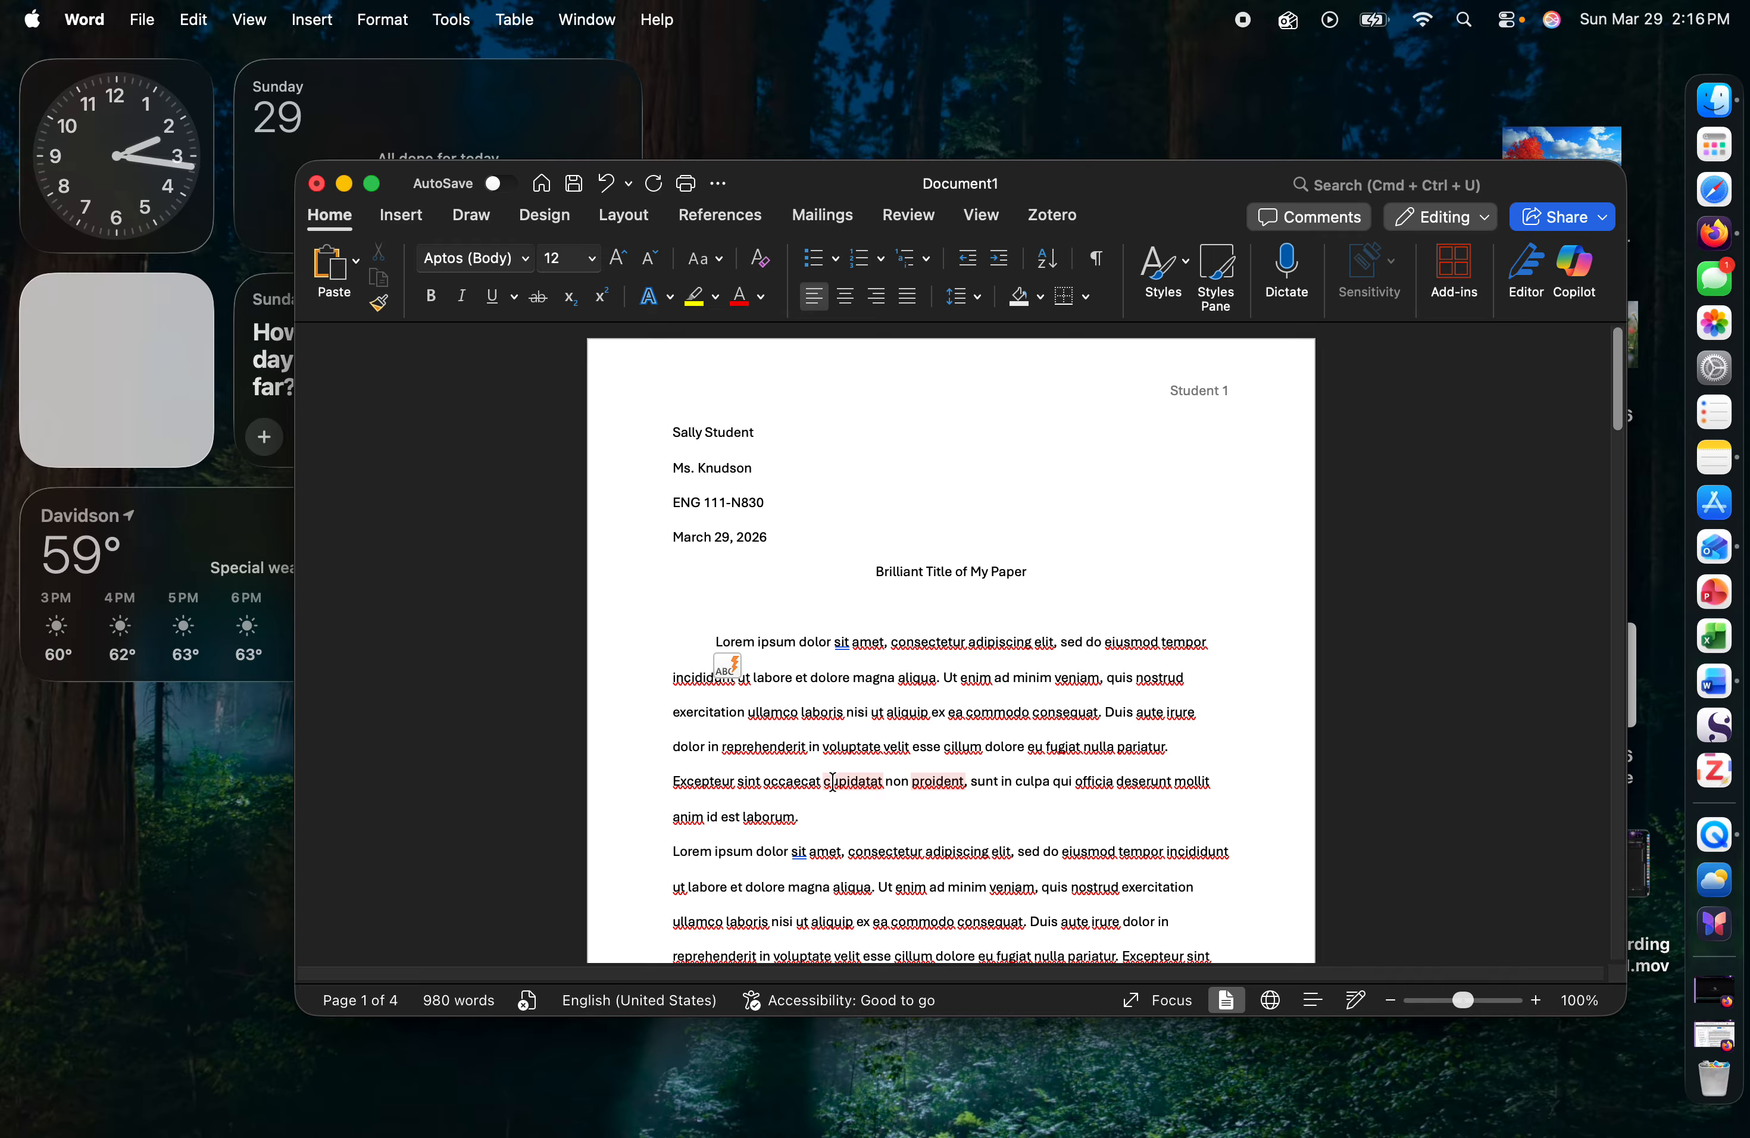
click(671, 854)
key(Tab)
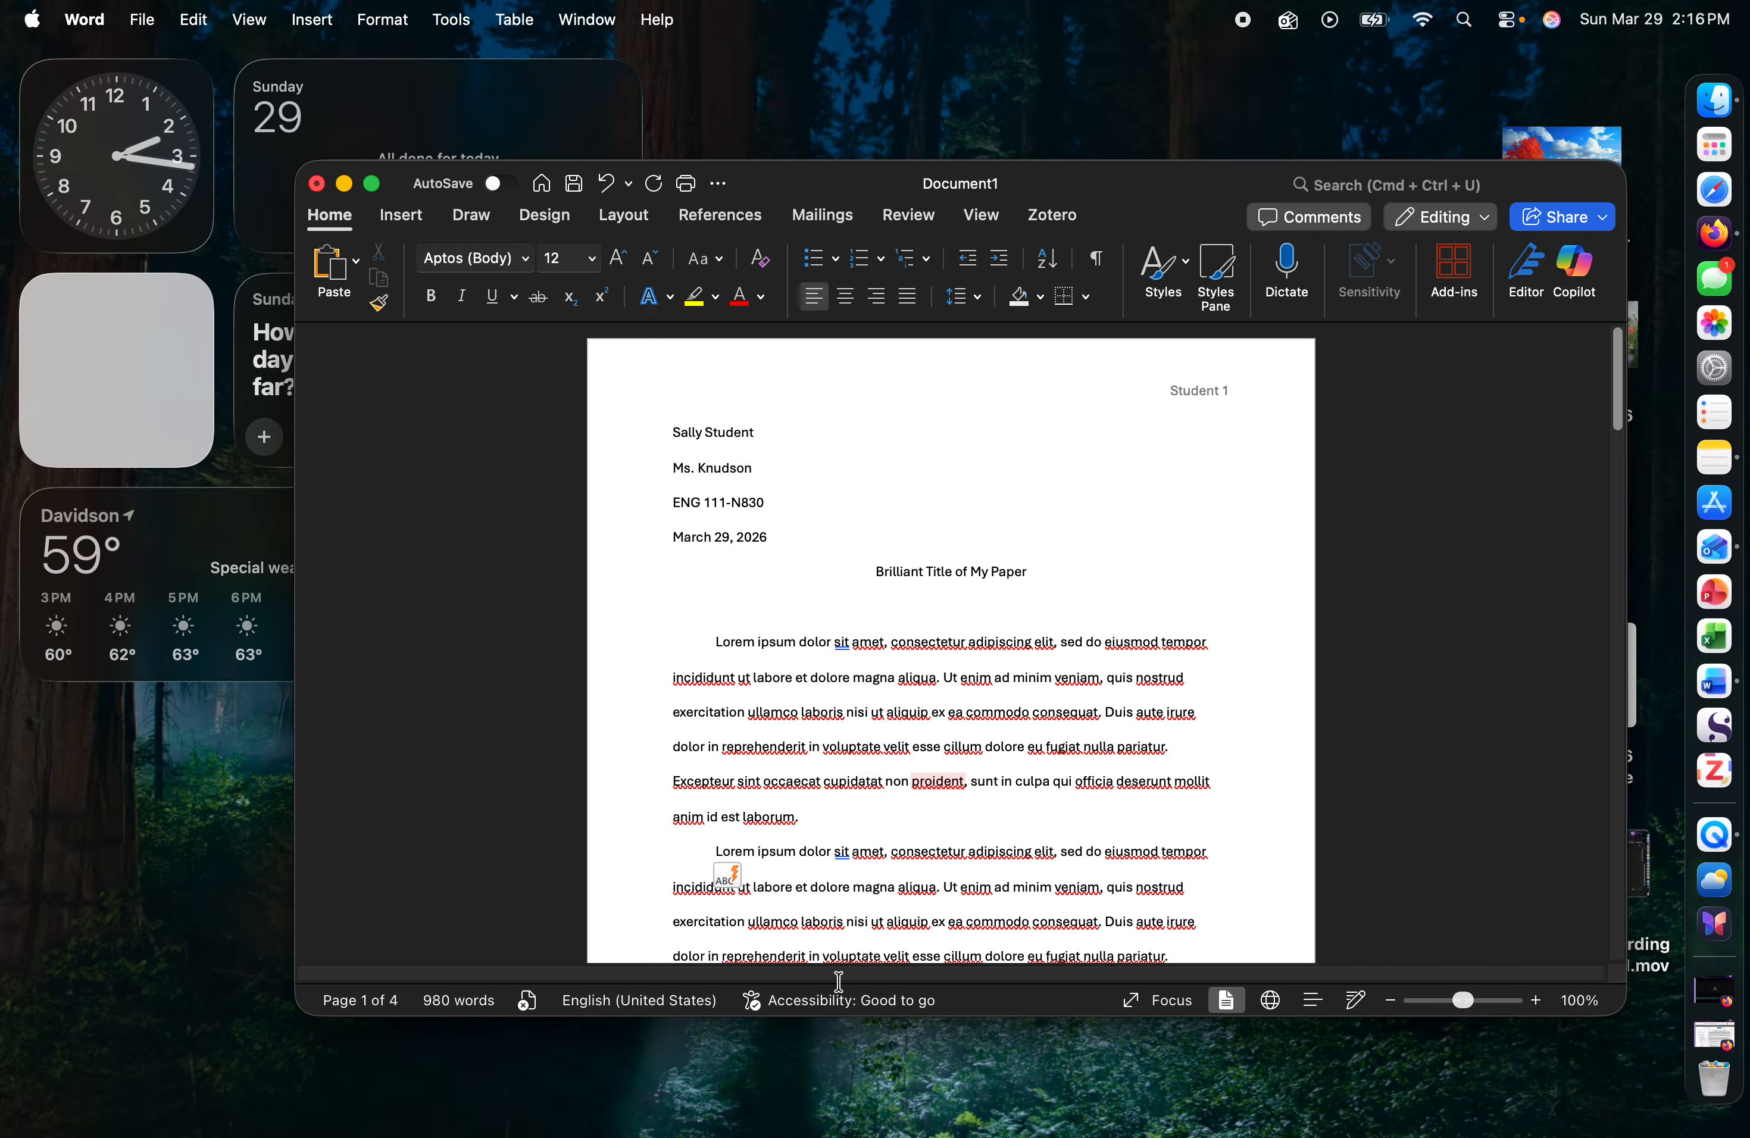
- Indent the first line of the third body paragraph, starting "Ut enim ad minim veniam" on page 2, by one tab
scroll(825, 820, down, 10)
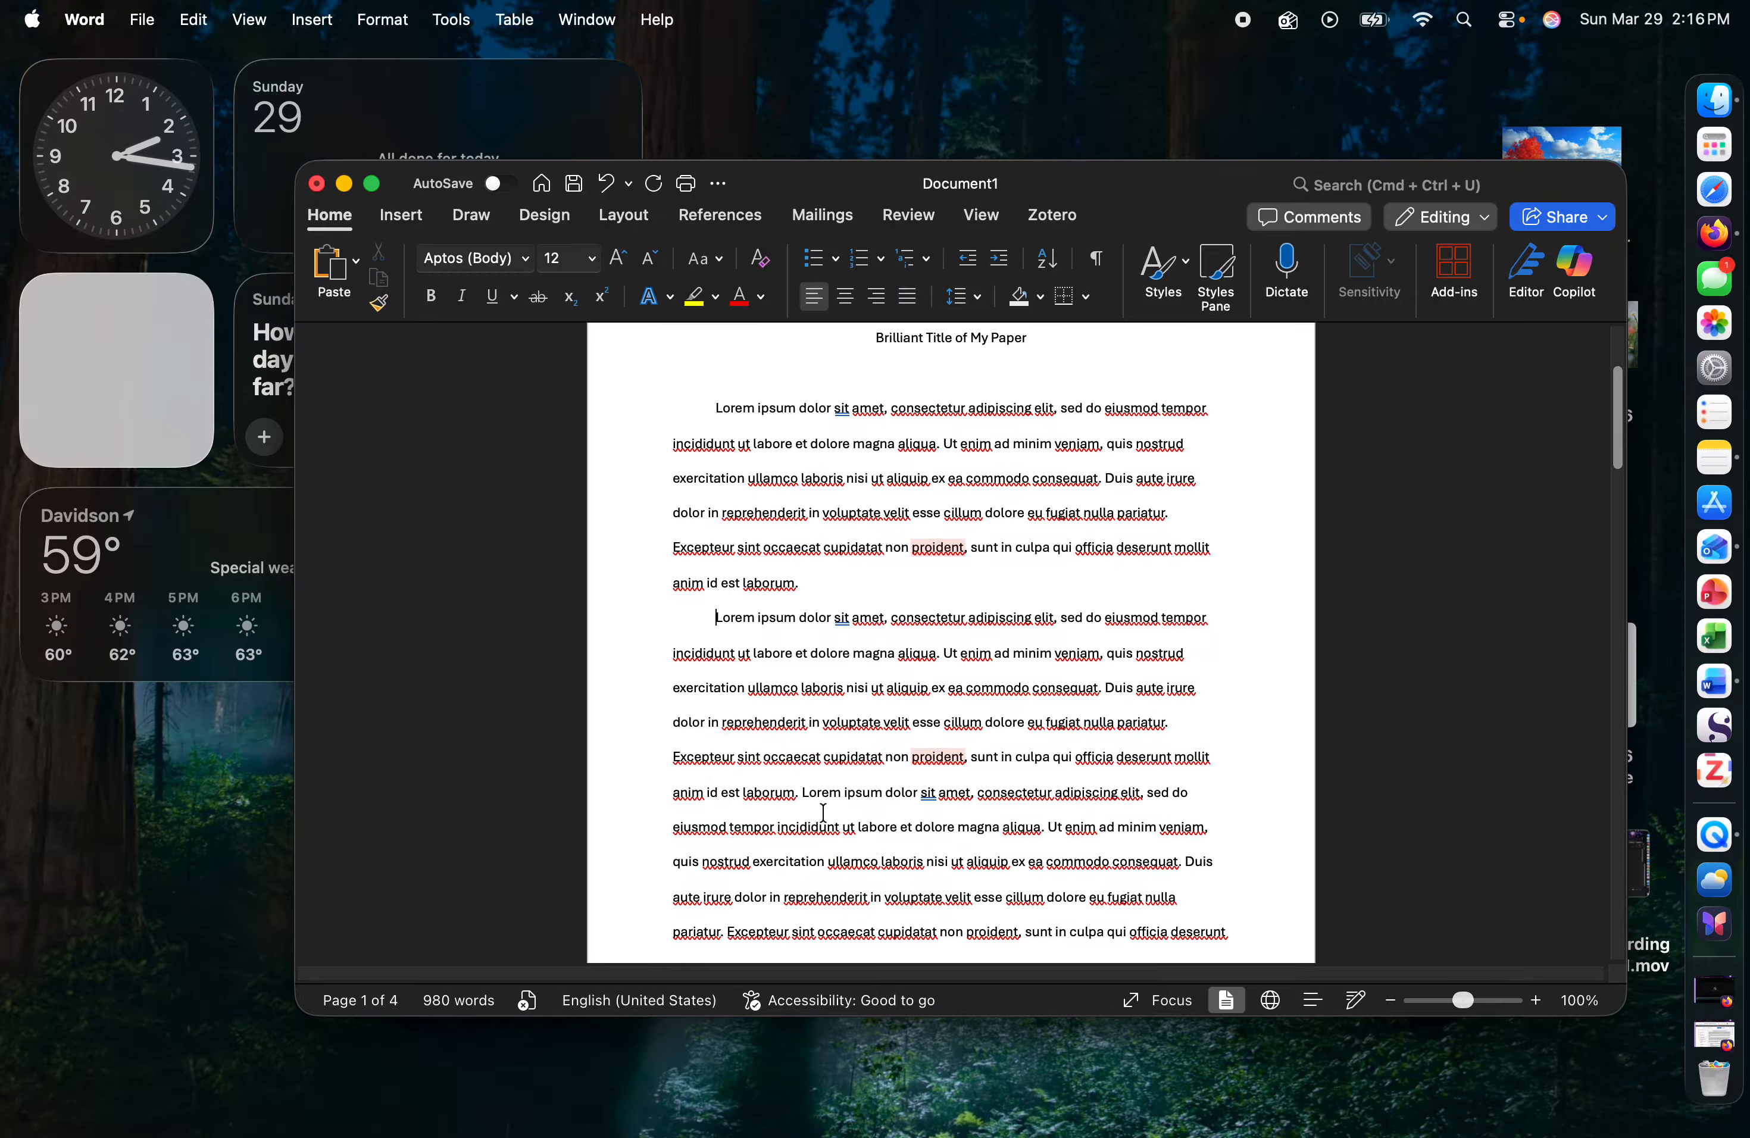
scroll(823, 810, down, 5)
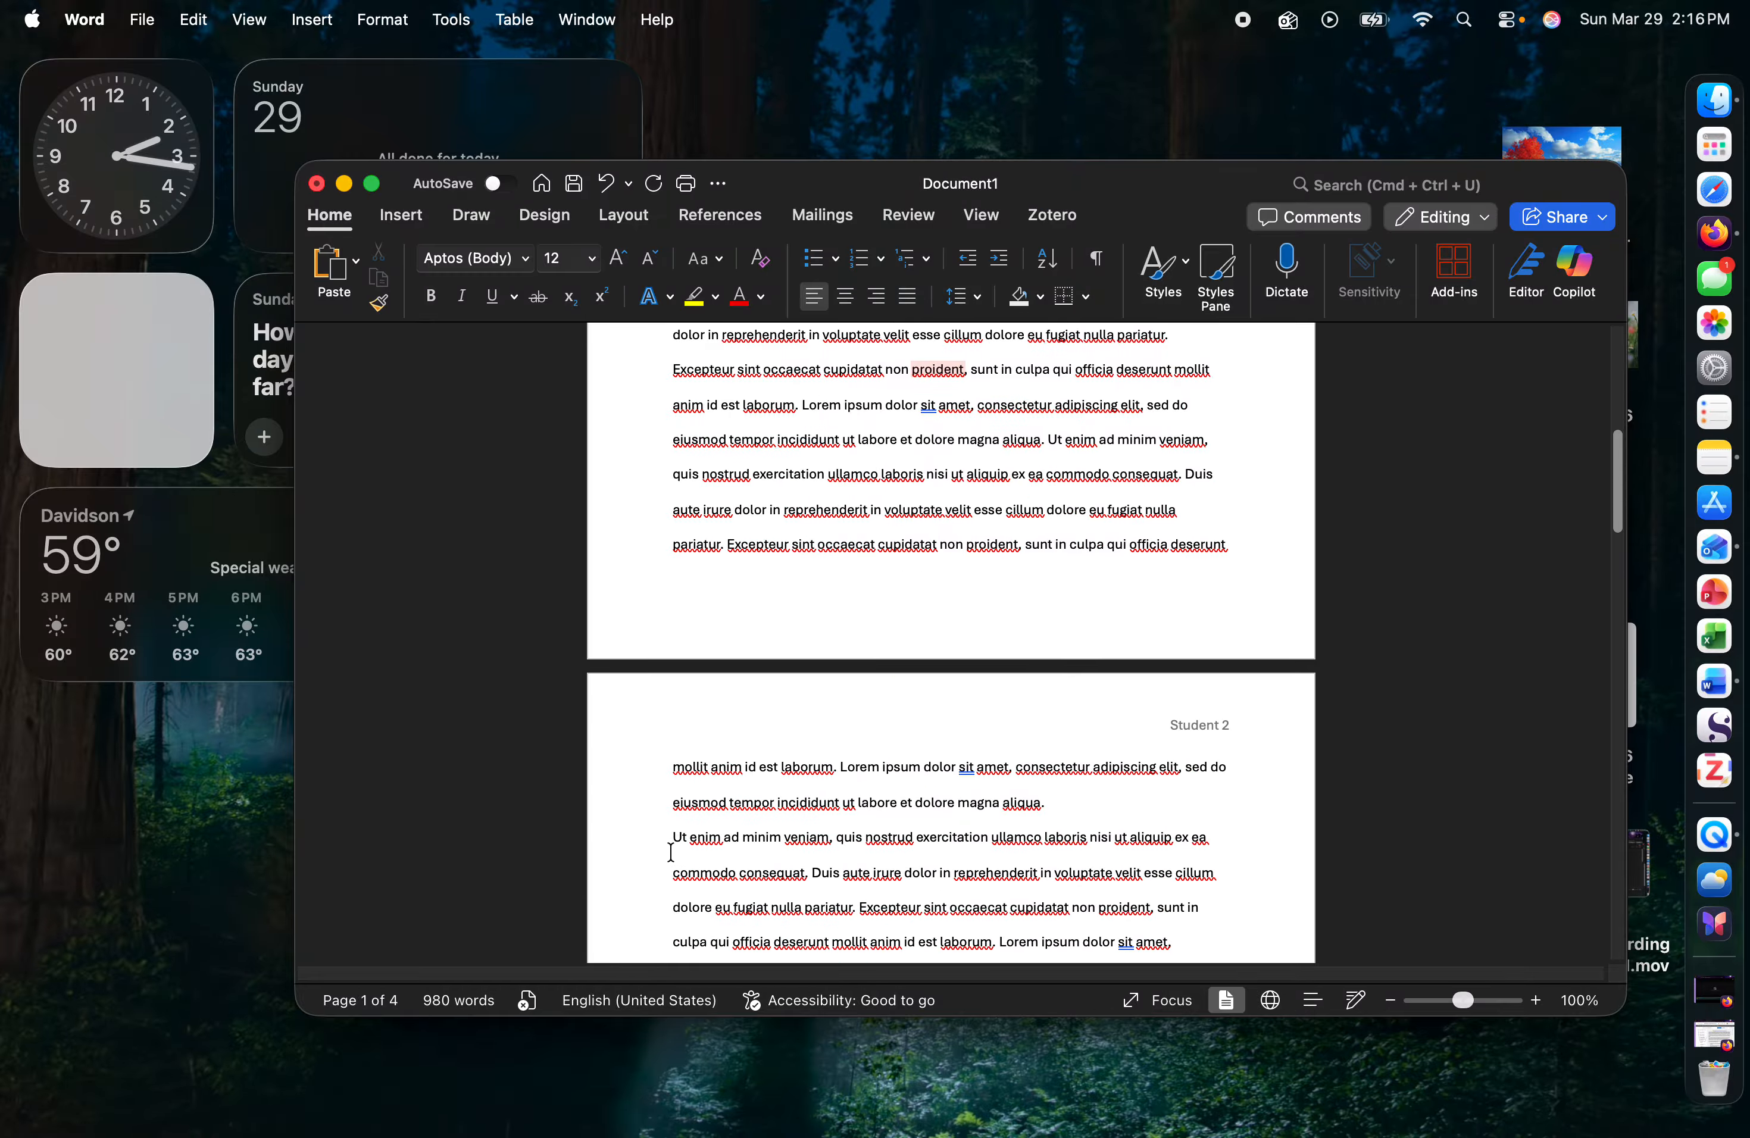
click(665, 839)
key(Tab)
- Look through pages 2 to 4 to check the running header, line spacing and paragraph indents
scroll(739, 890, down, 5)
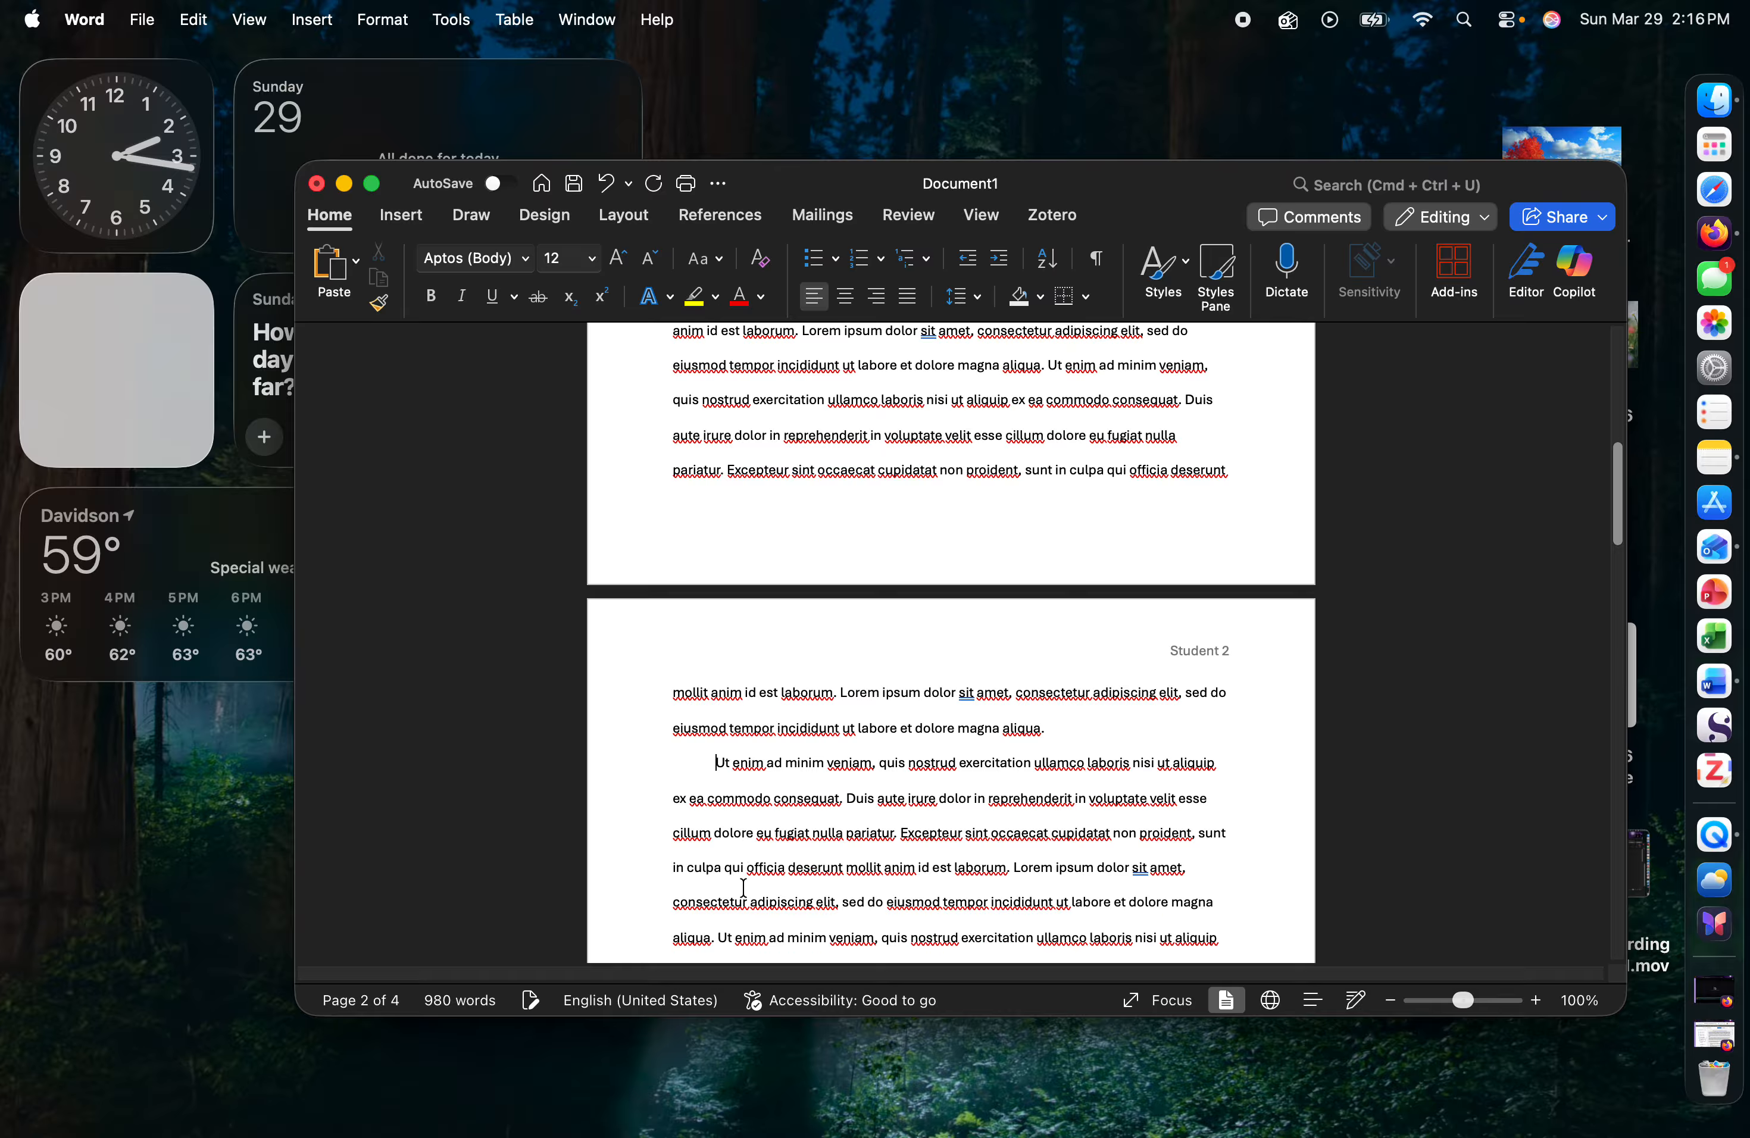
scroll(743, 887, down, 10)
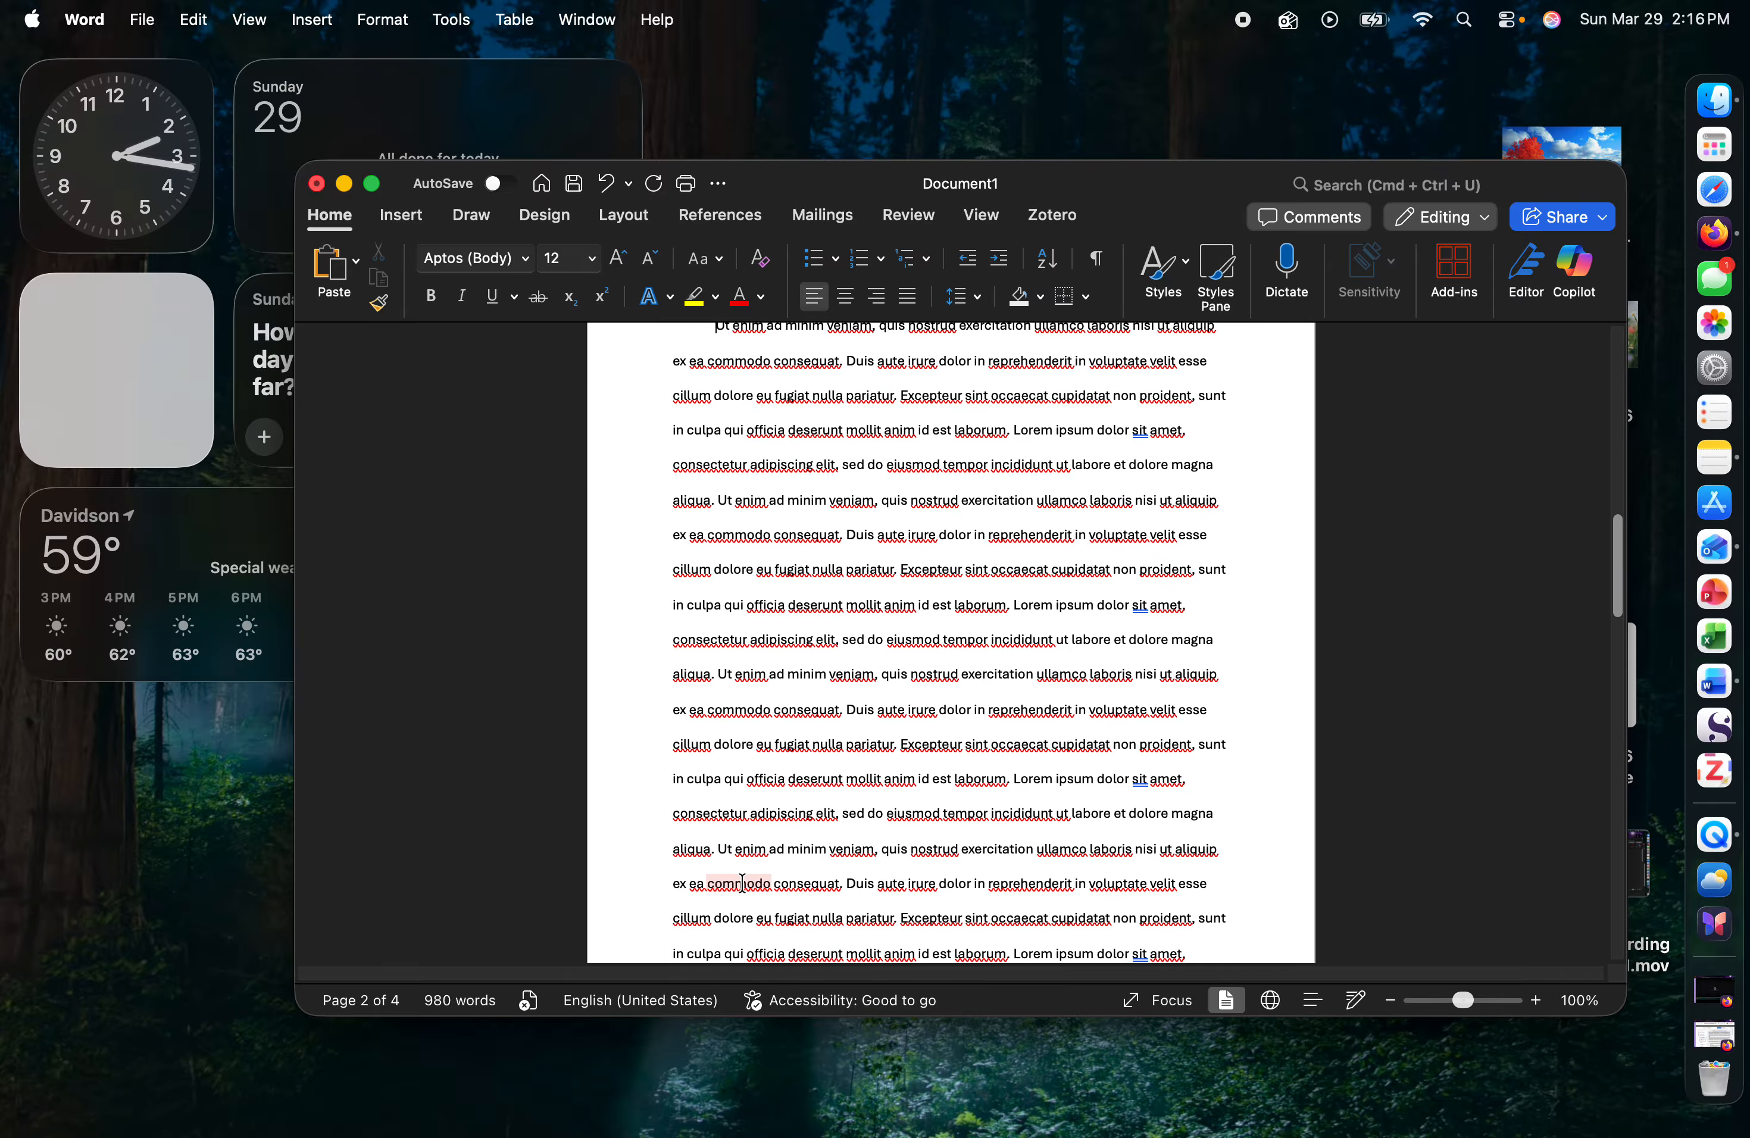
scroll(742, 883, down, 15)
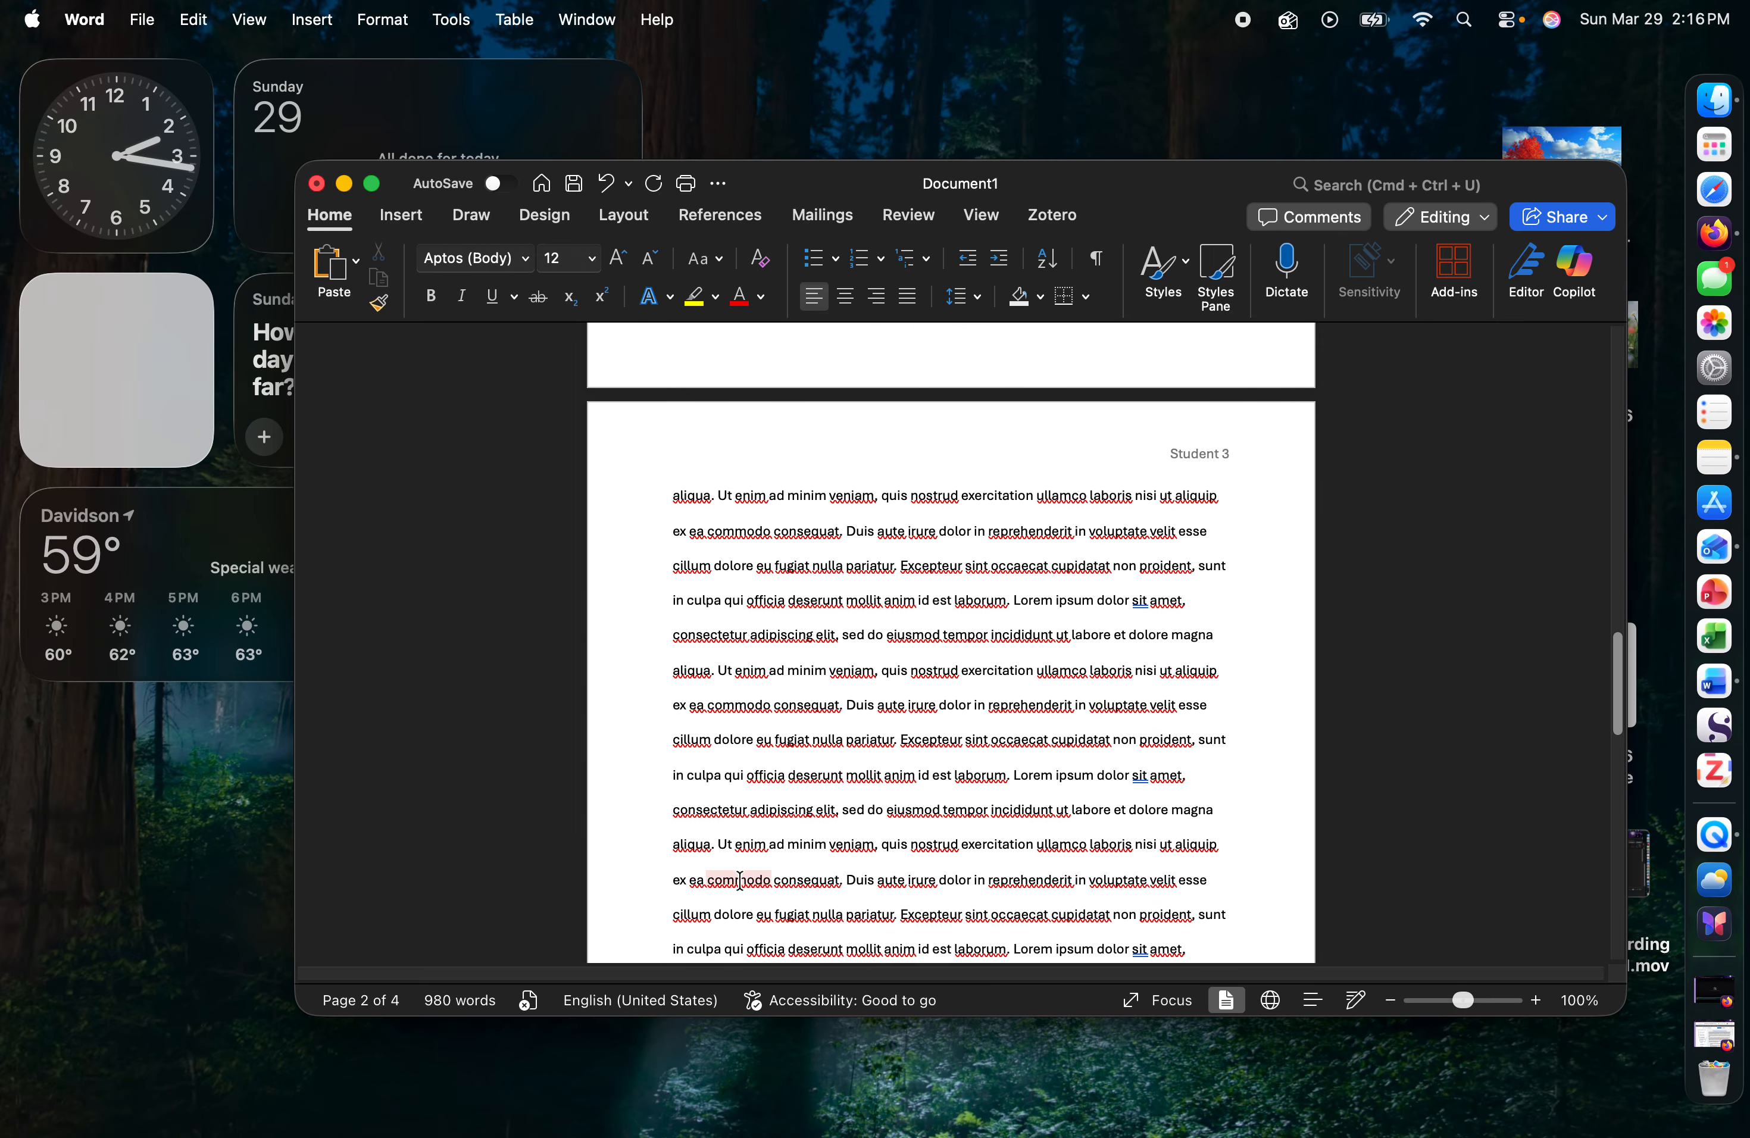
scroll(739, 881, down, 15)
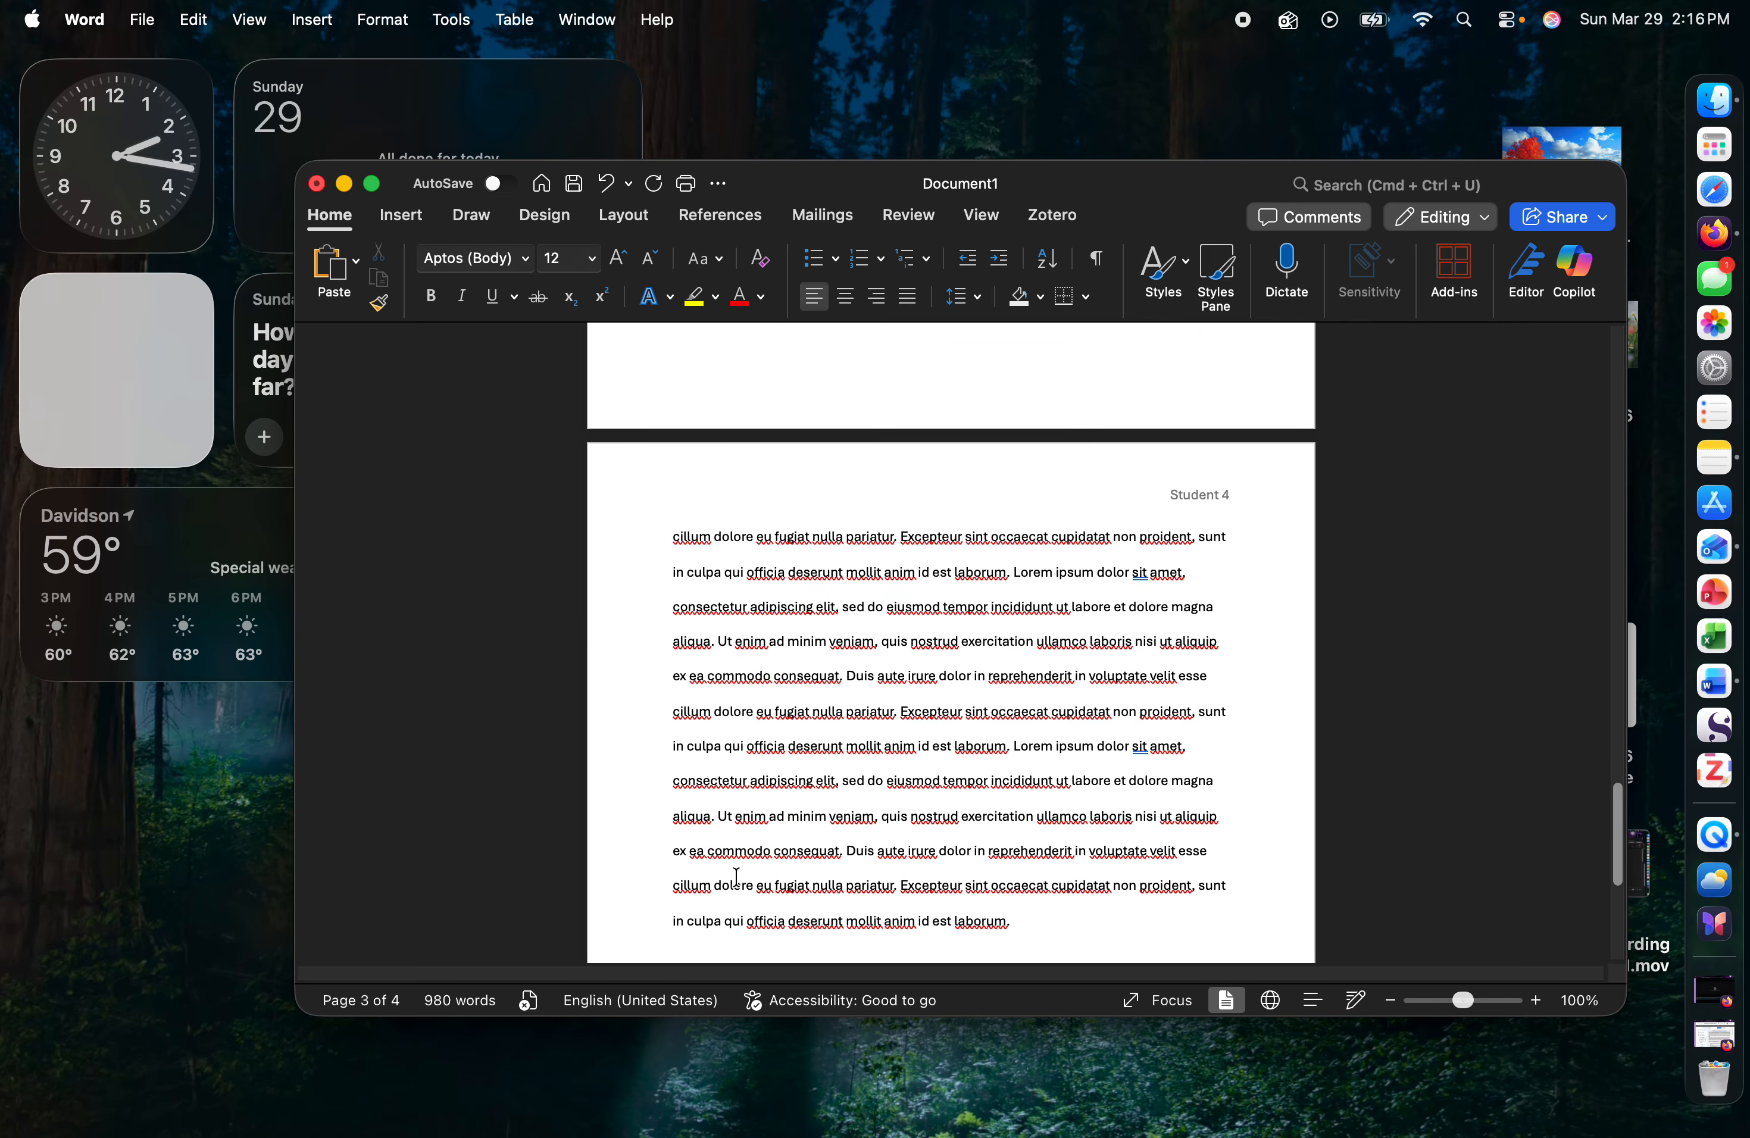
scroll(735, 876, up, 15)
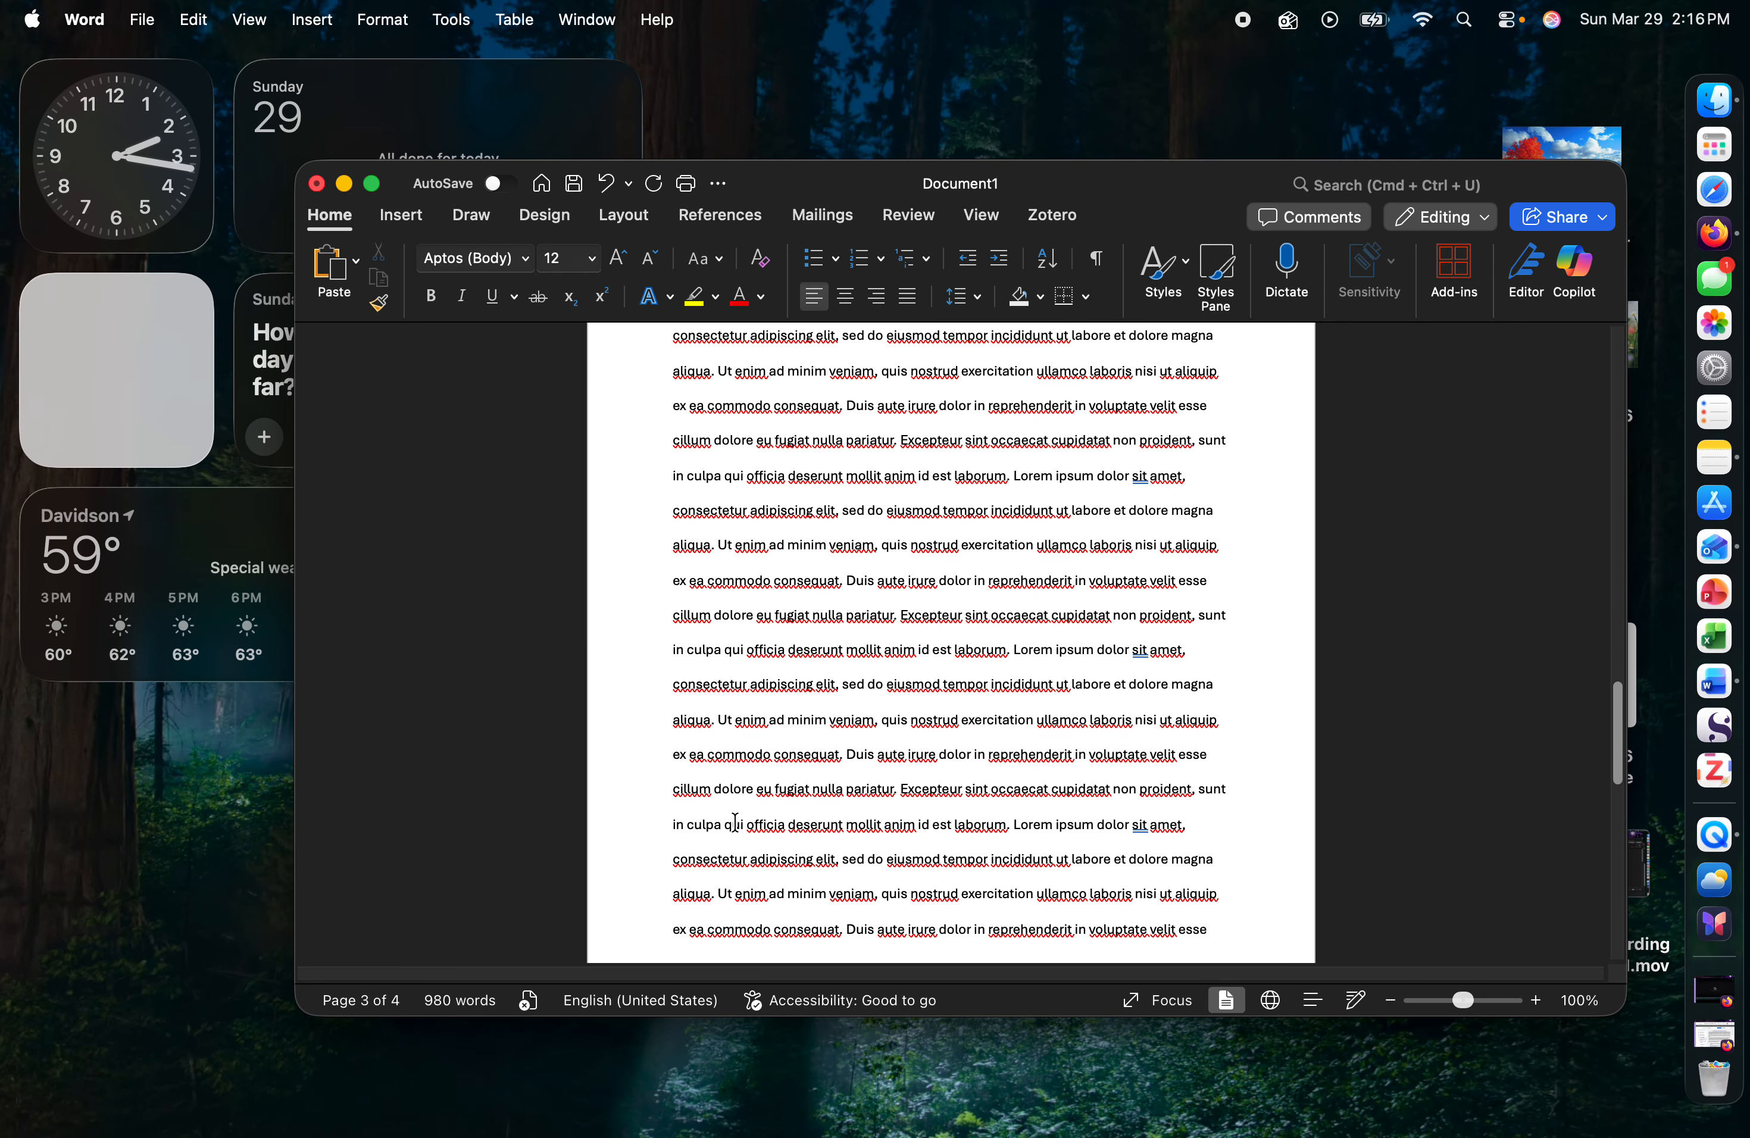
scroll(734, 823, up, 15)
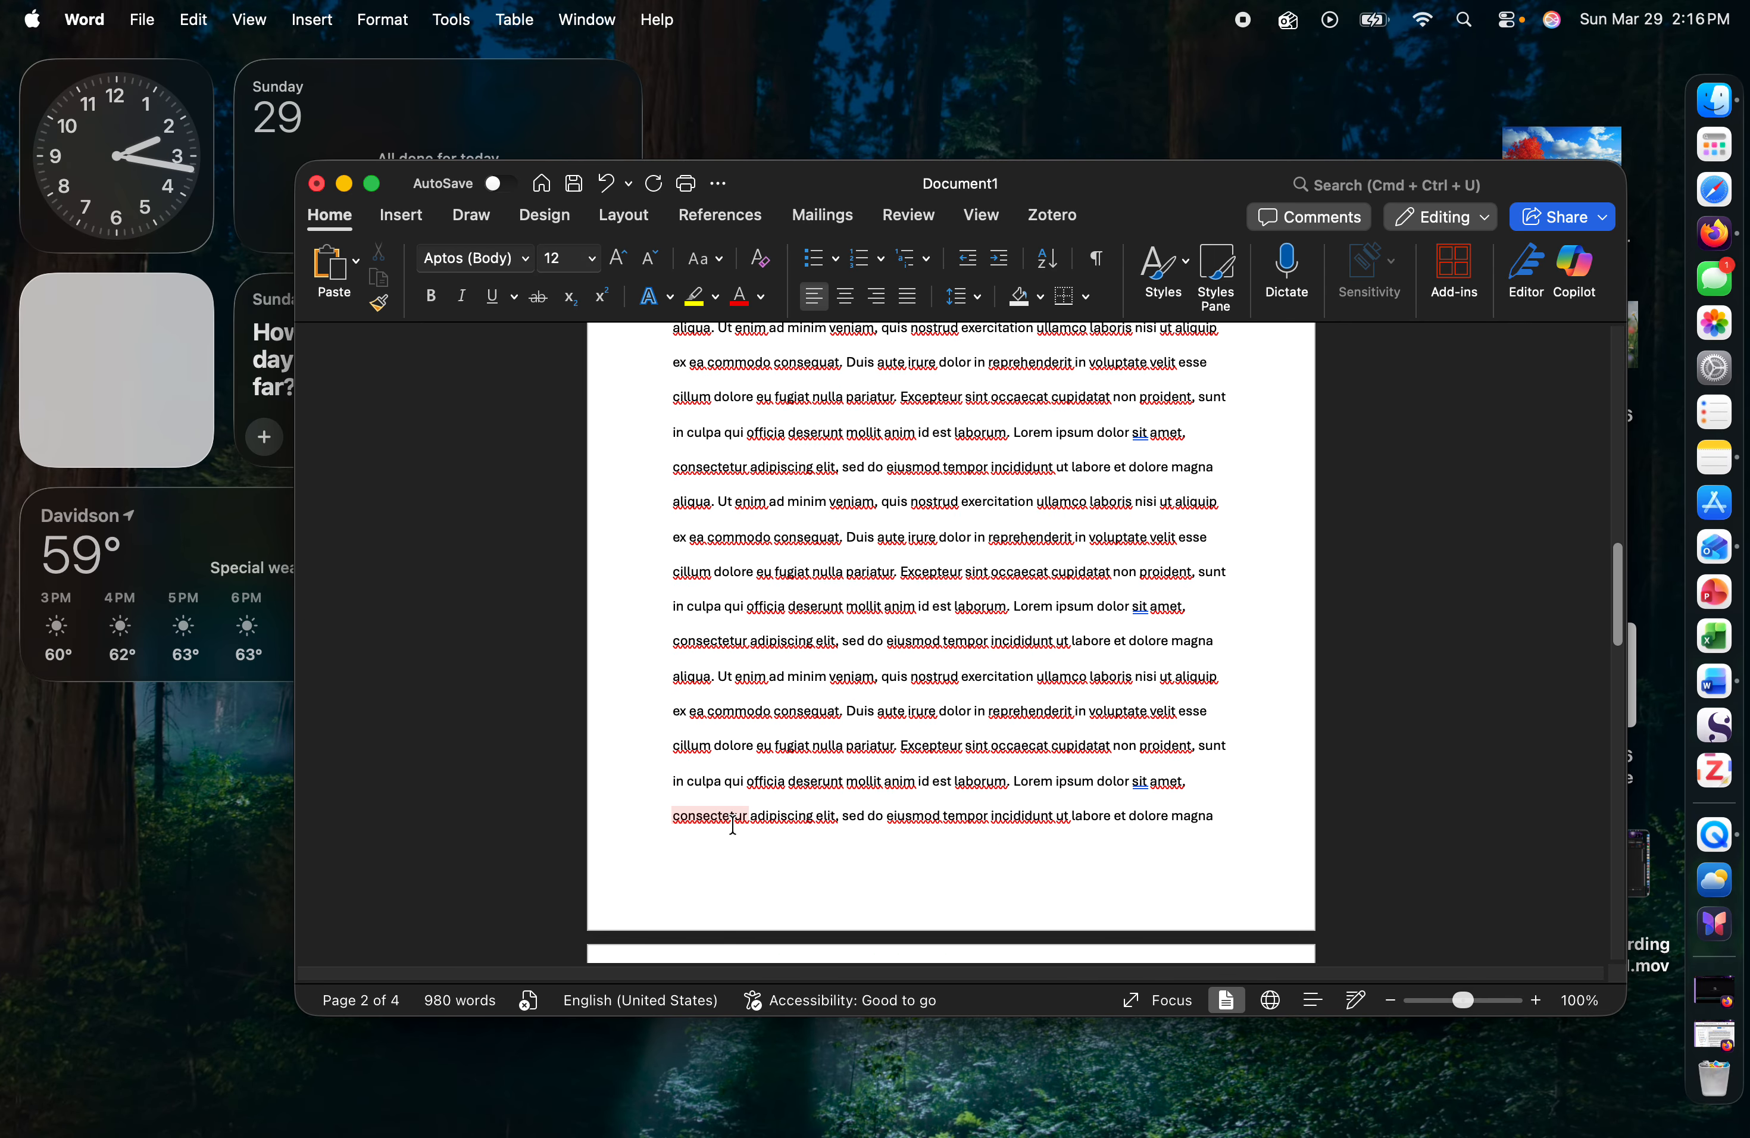
scroll(731, 826, down, 10)
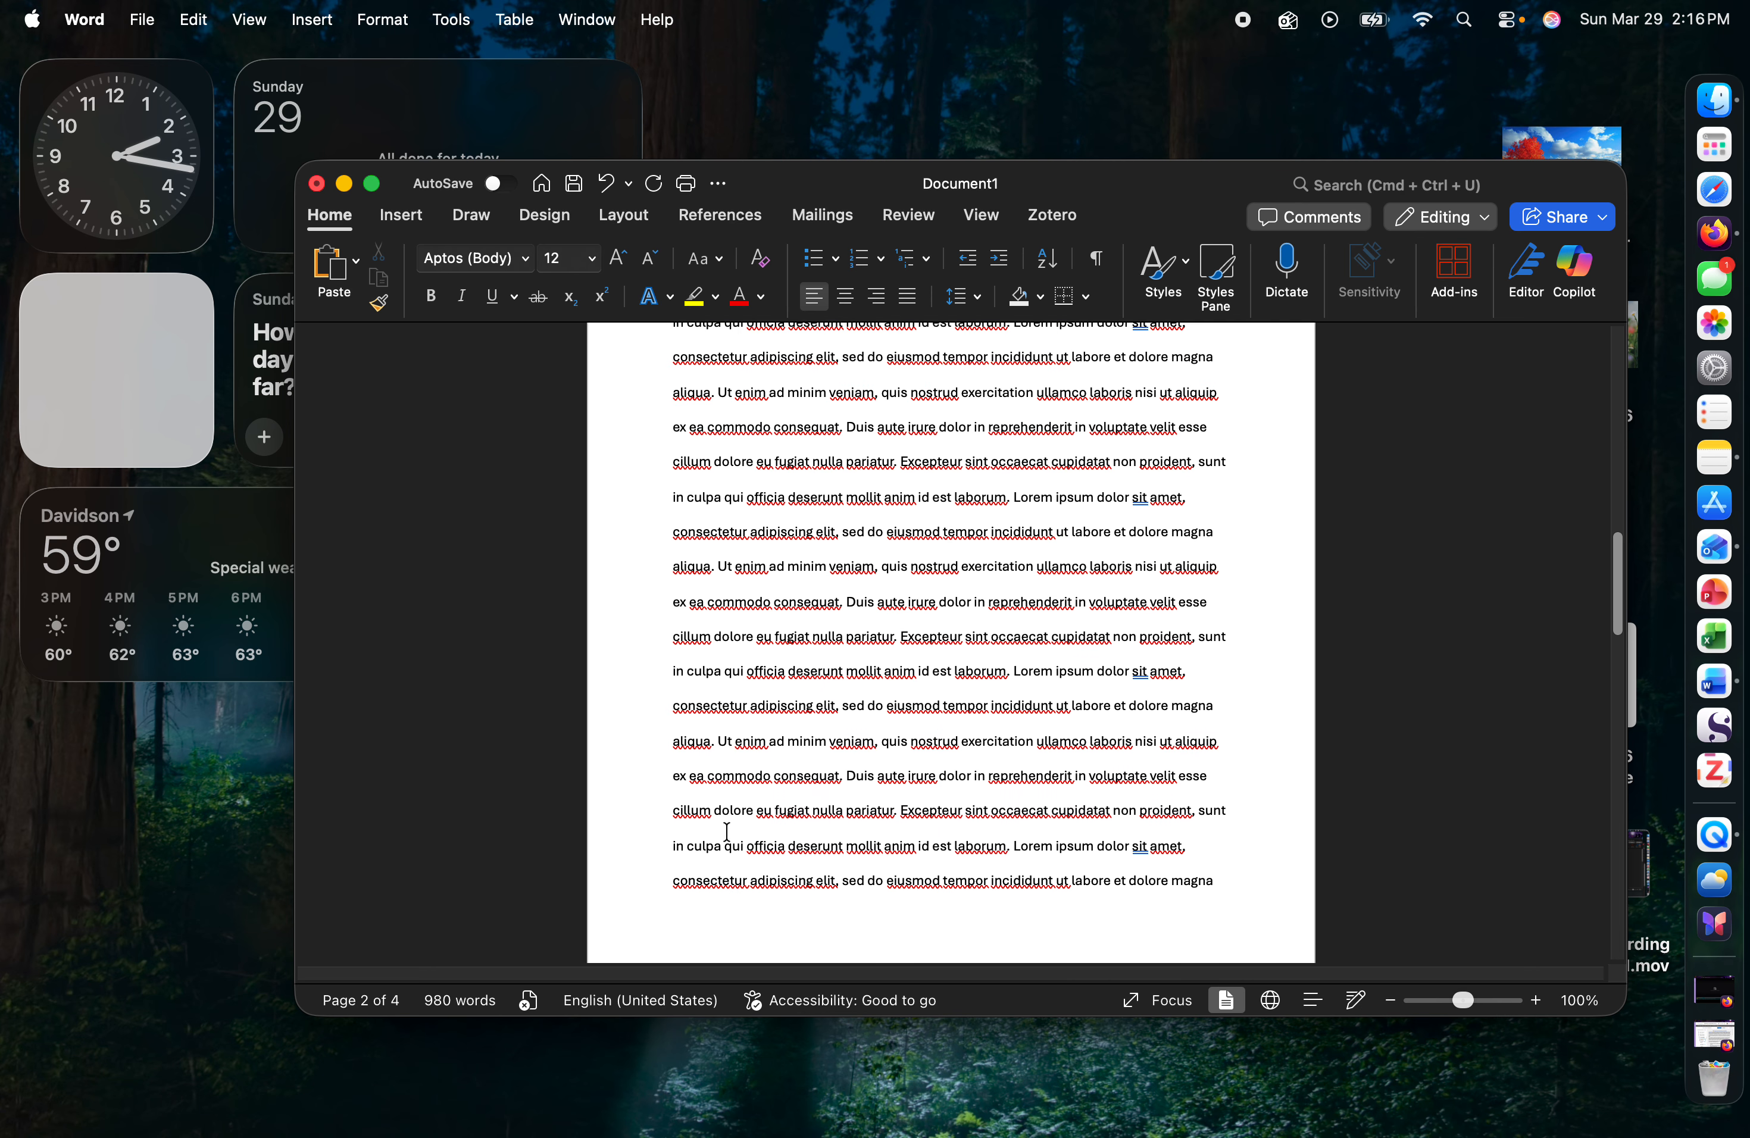
scroll(727, 832, up, 10)
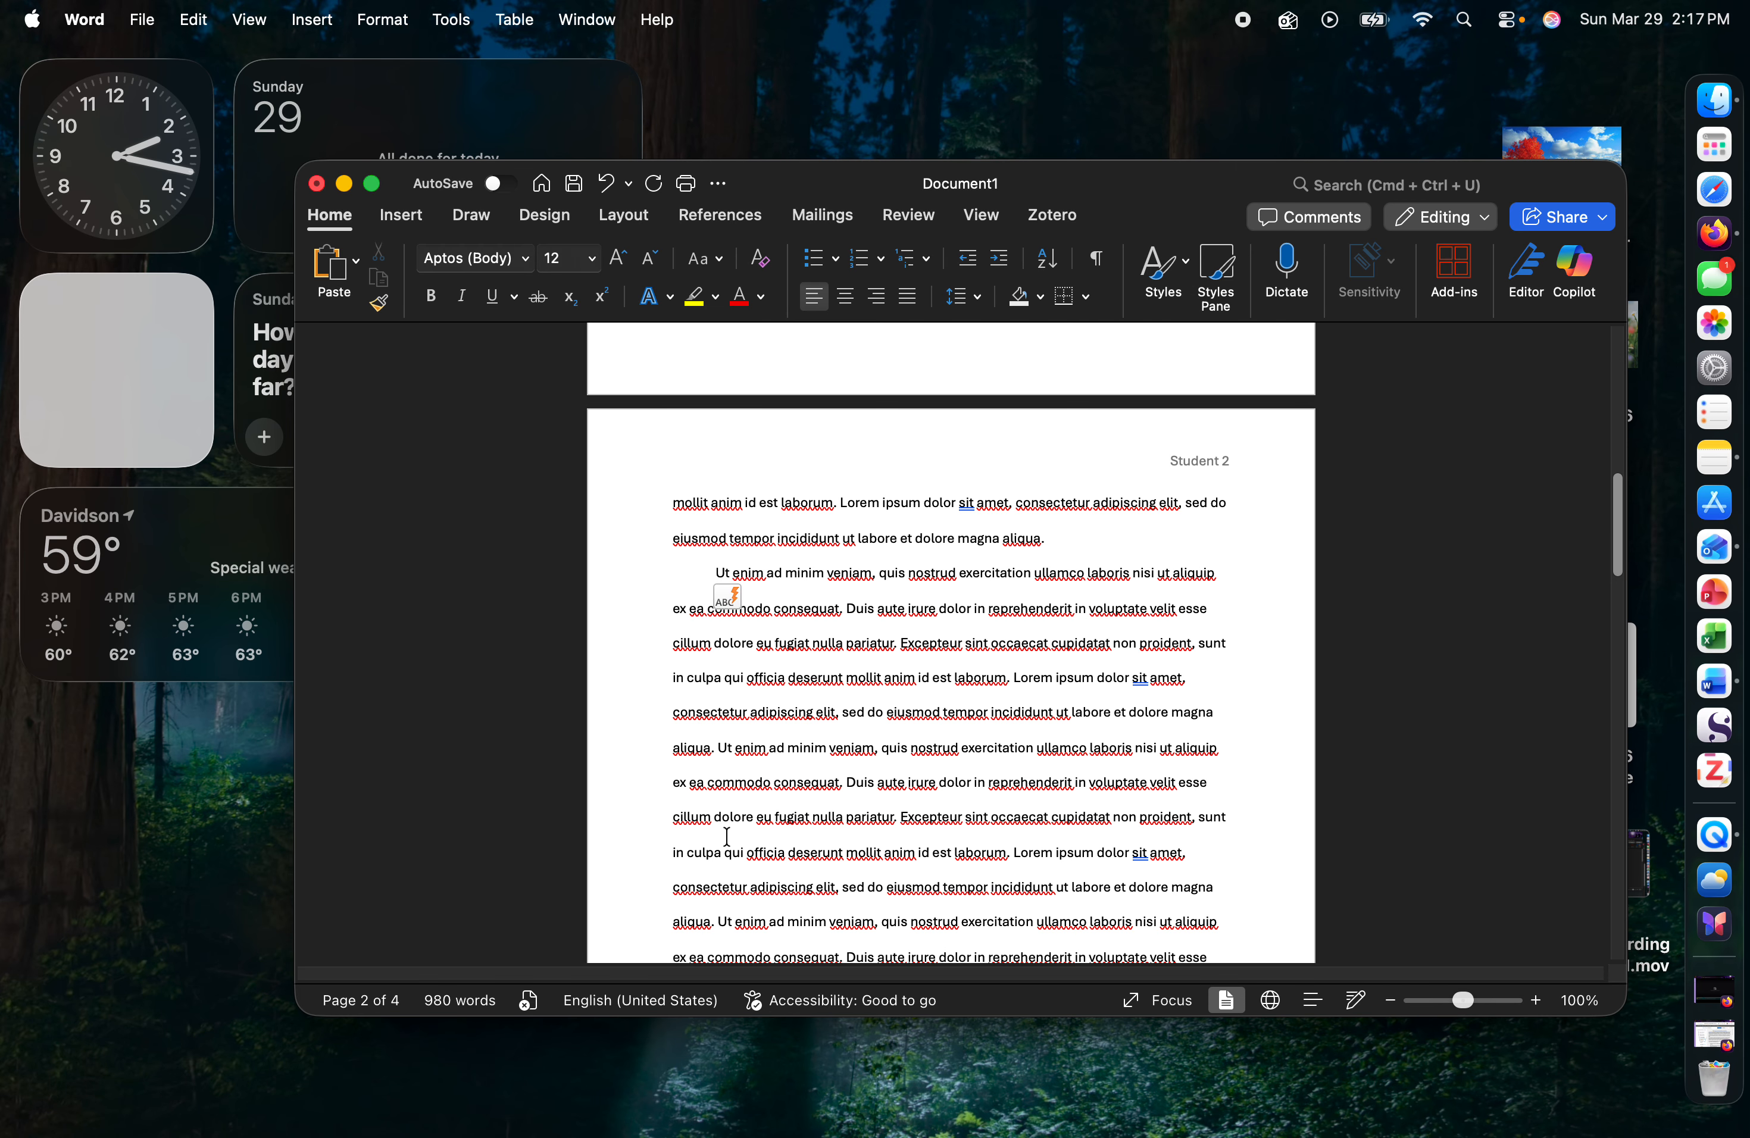
scroll(828, 813, down, 8)
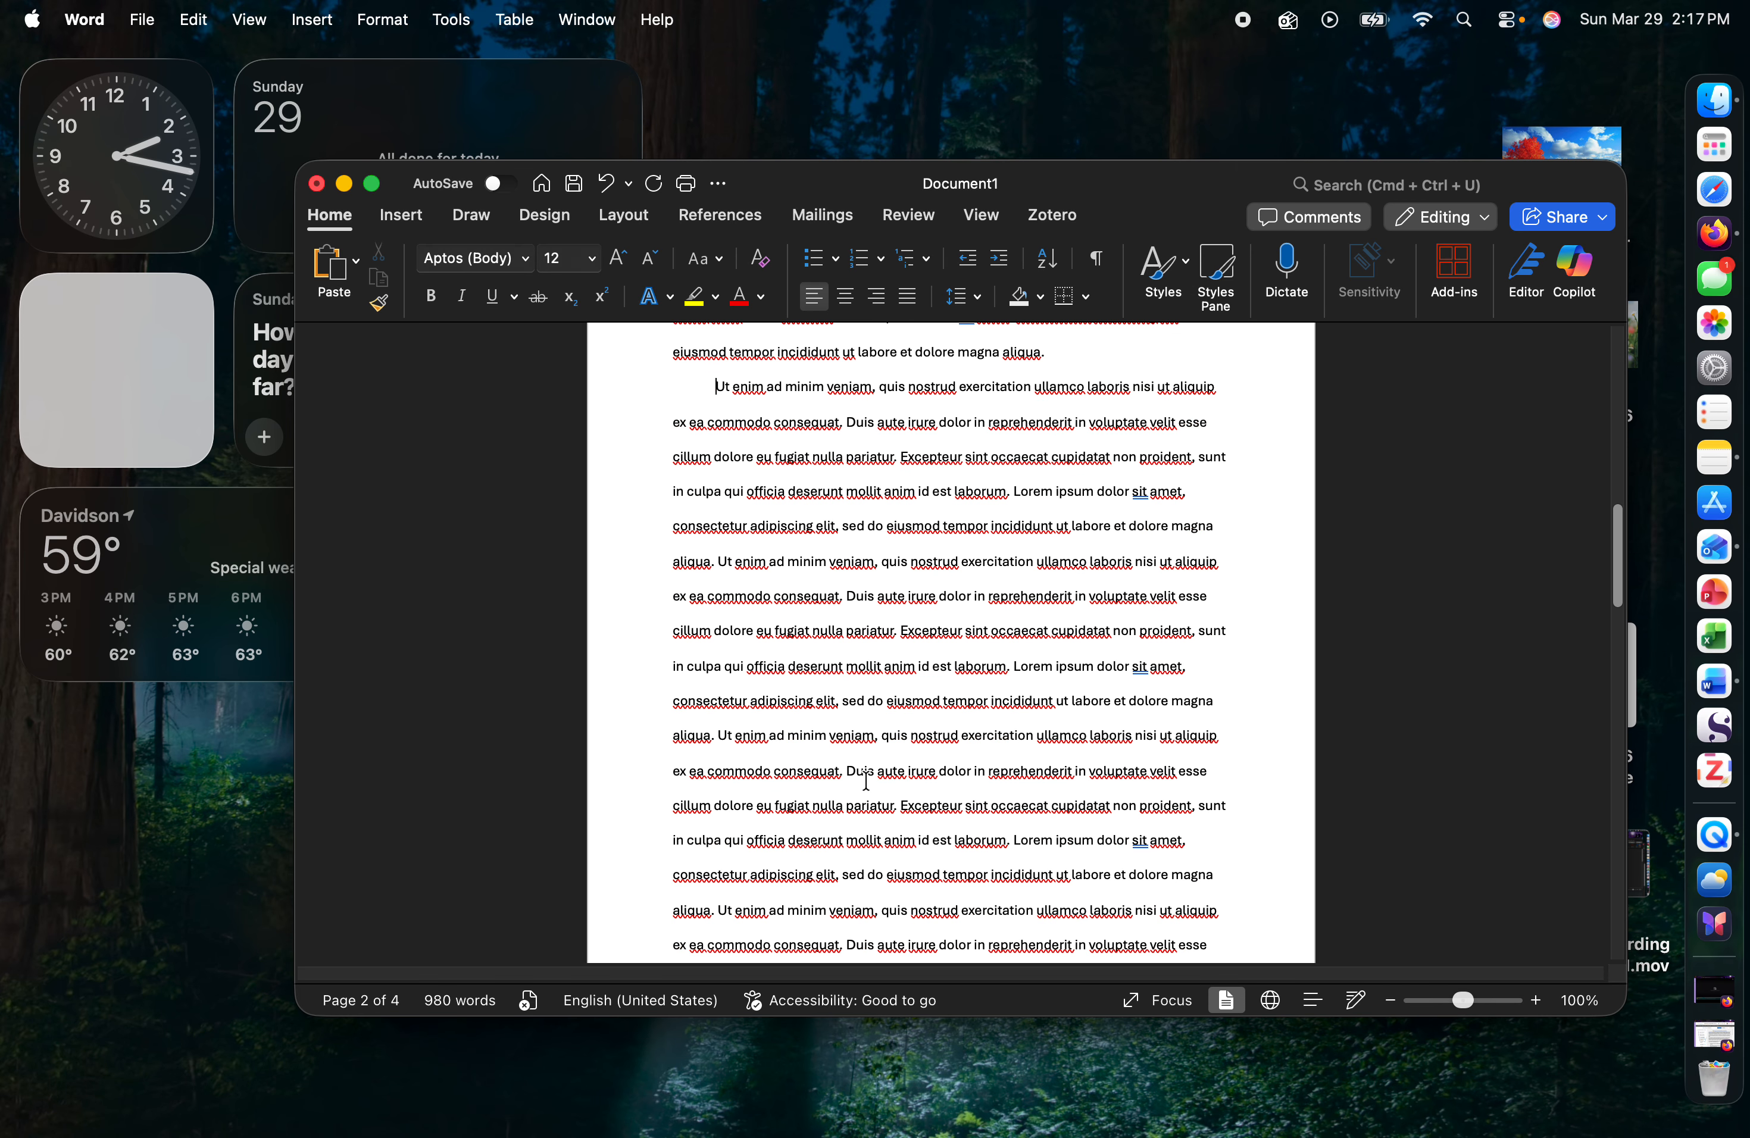
scroll(866, 781, down, 15)
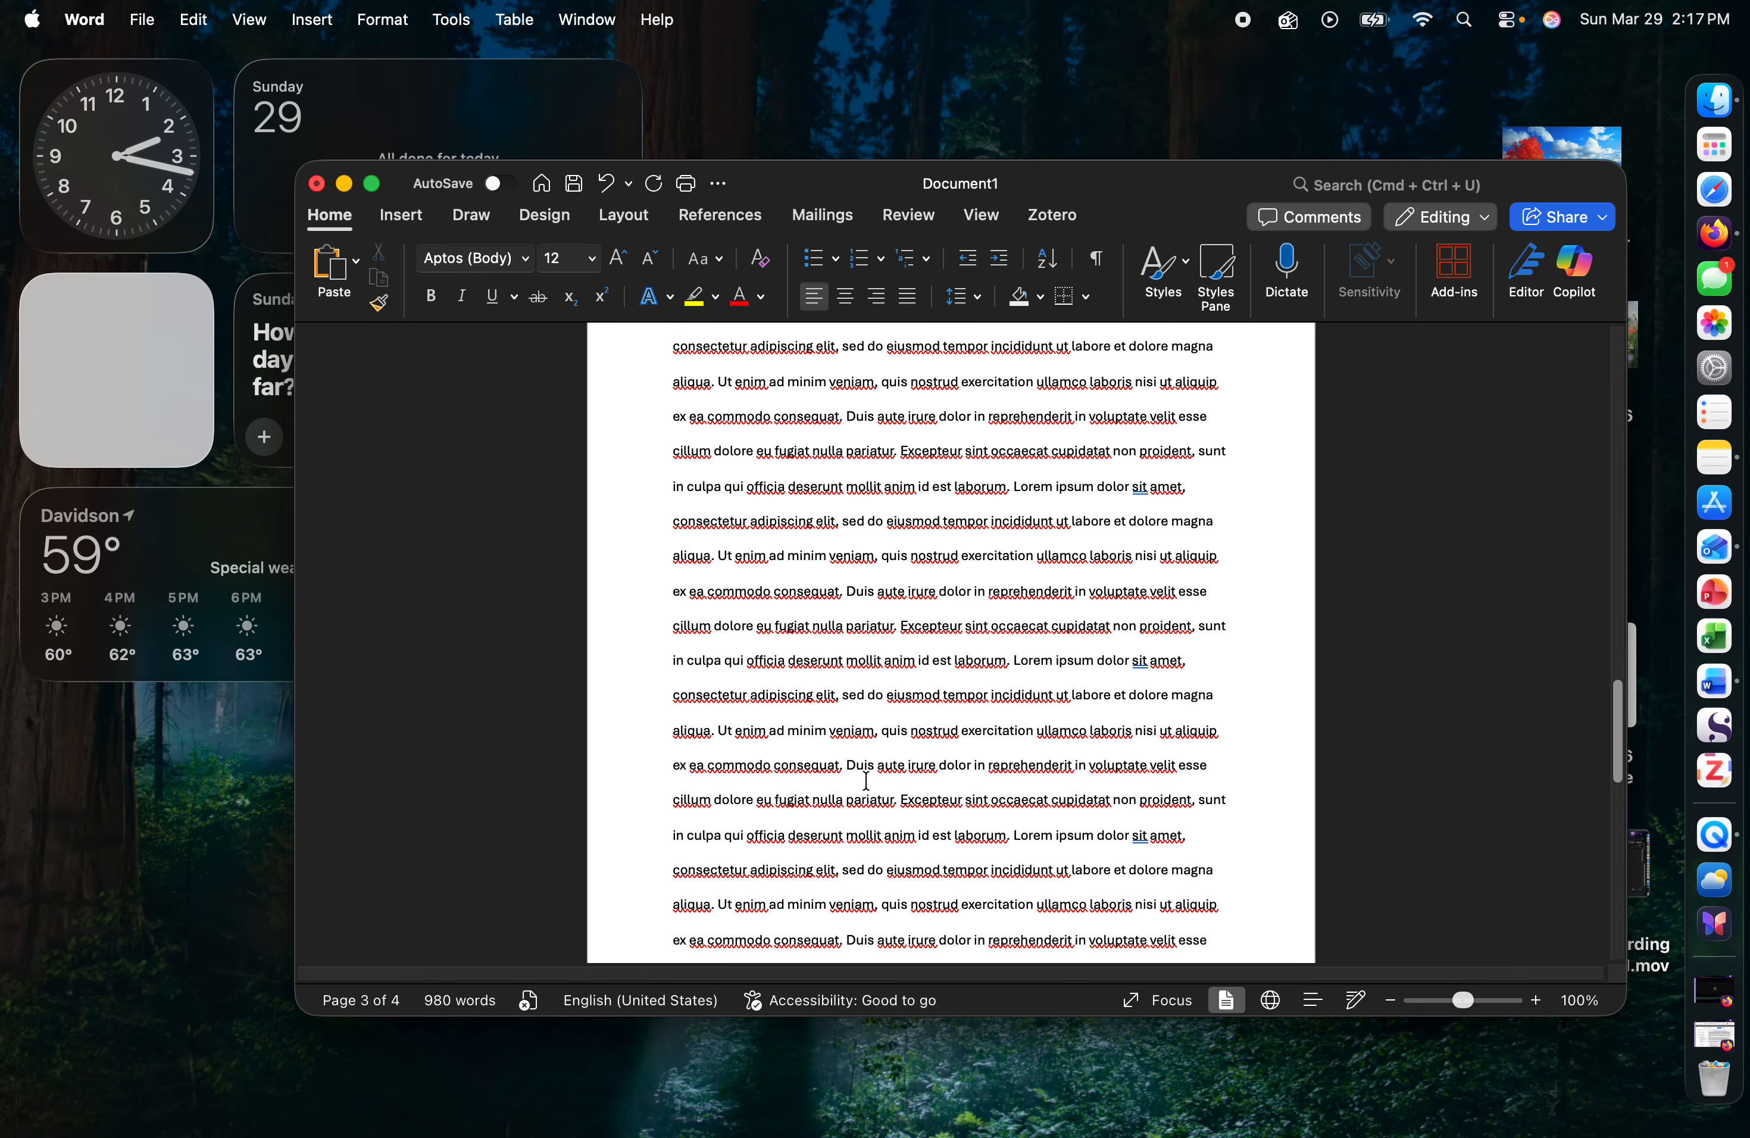
scroll(867, 781, down, 10)
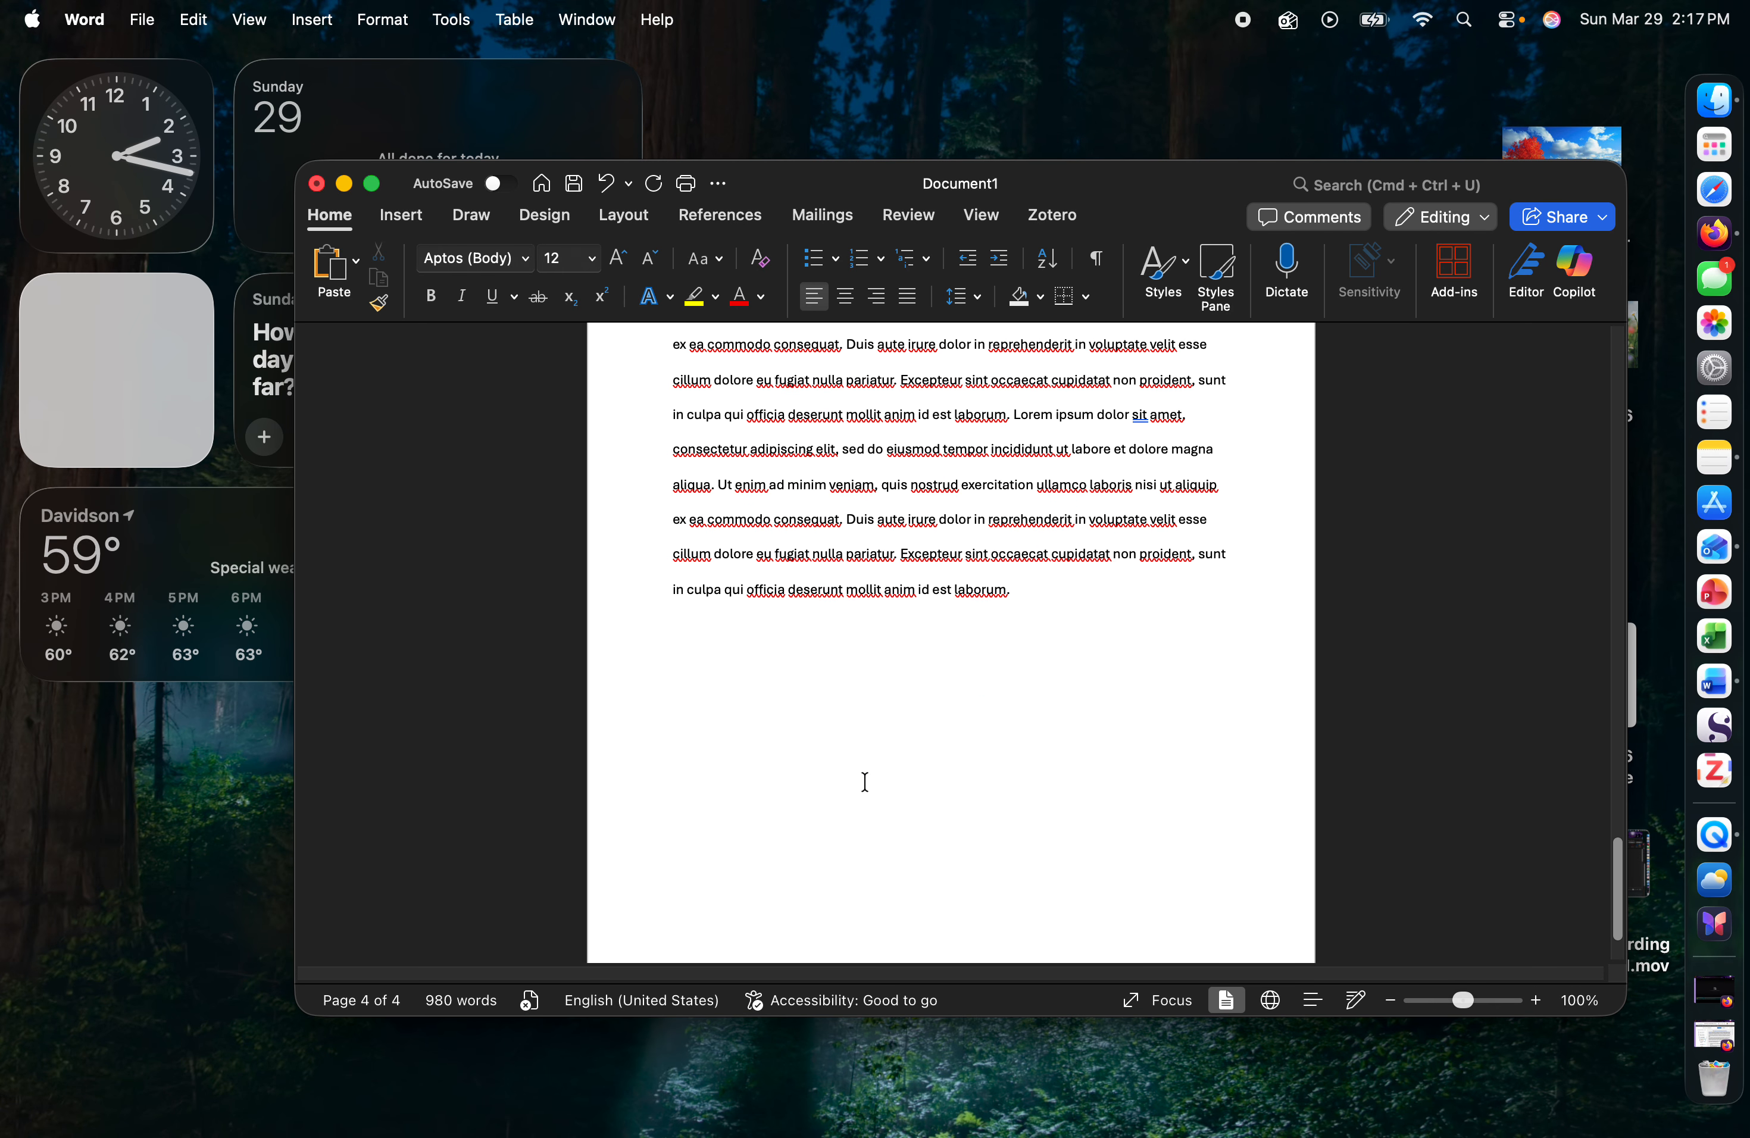
scroll(866, 781, up, 12)
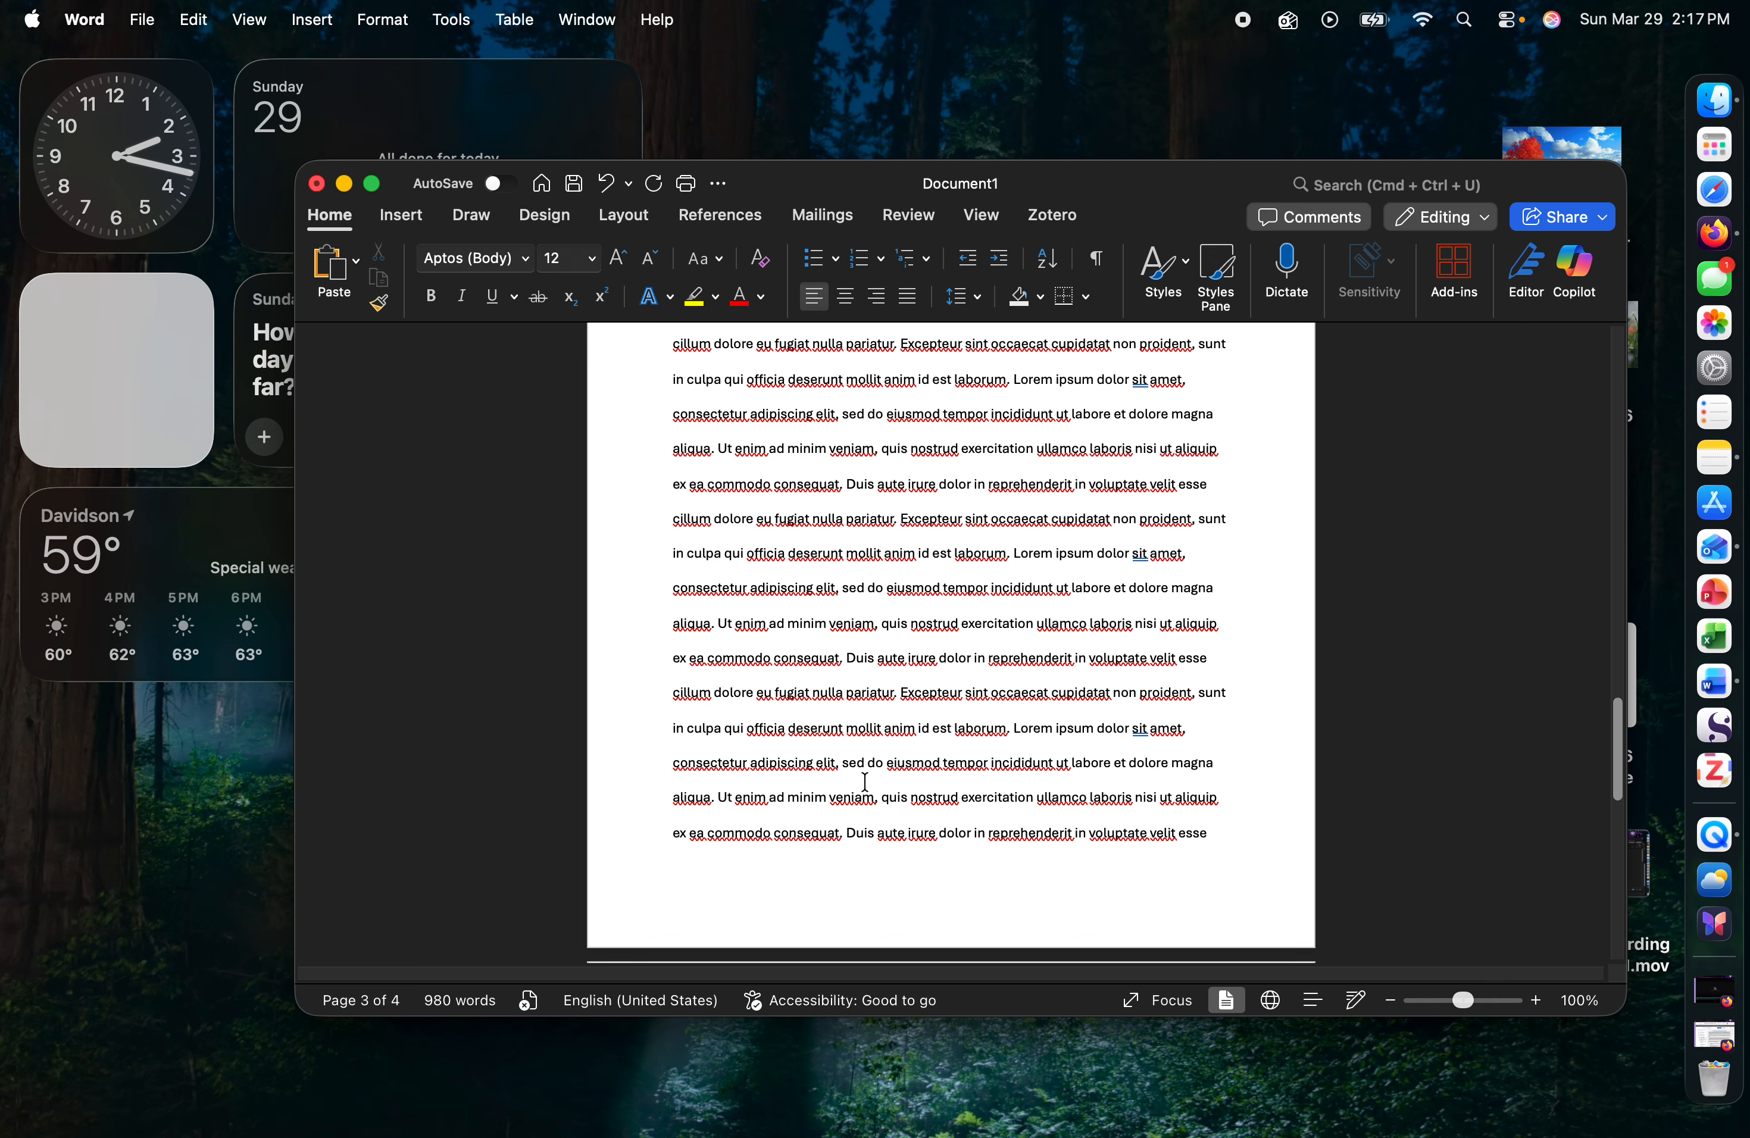
scroll(867, 781, up, 10)
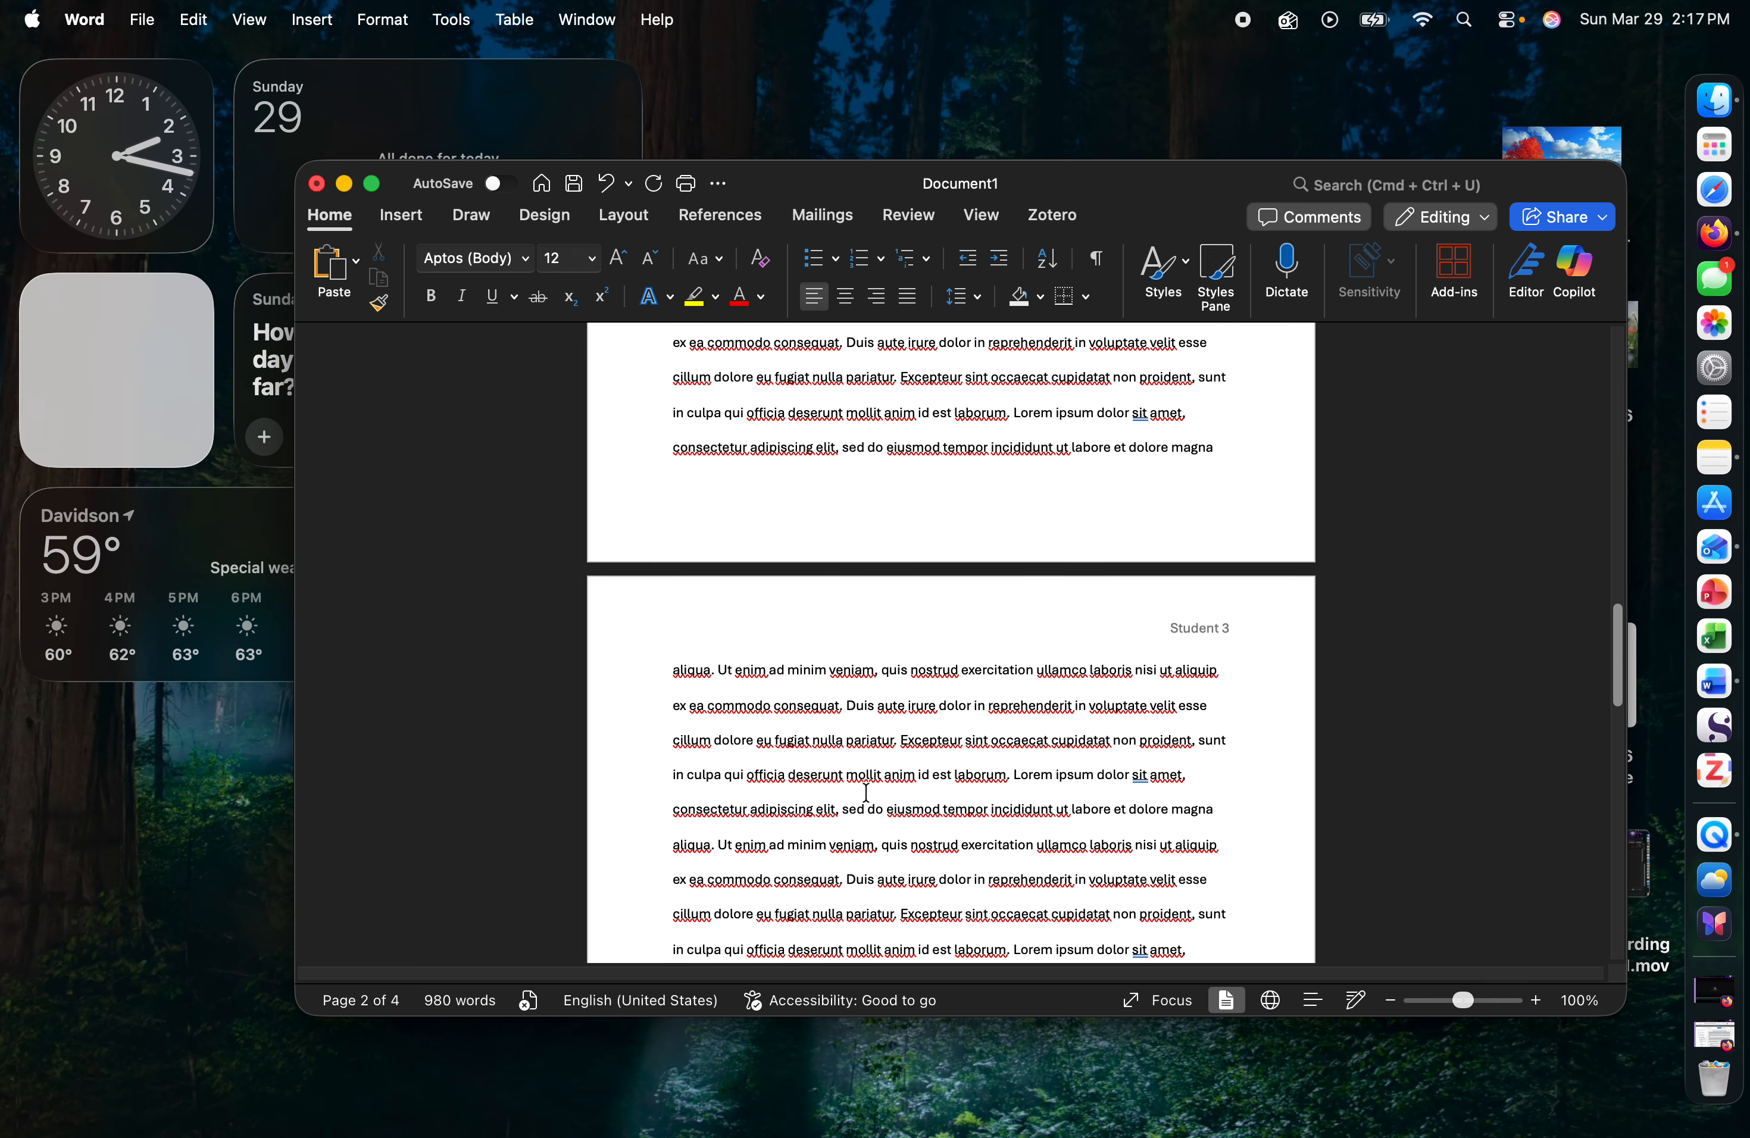
scroll(866, 792, up, 10)
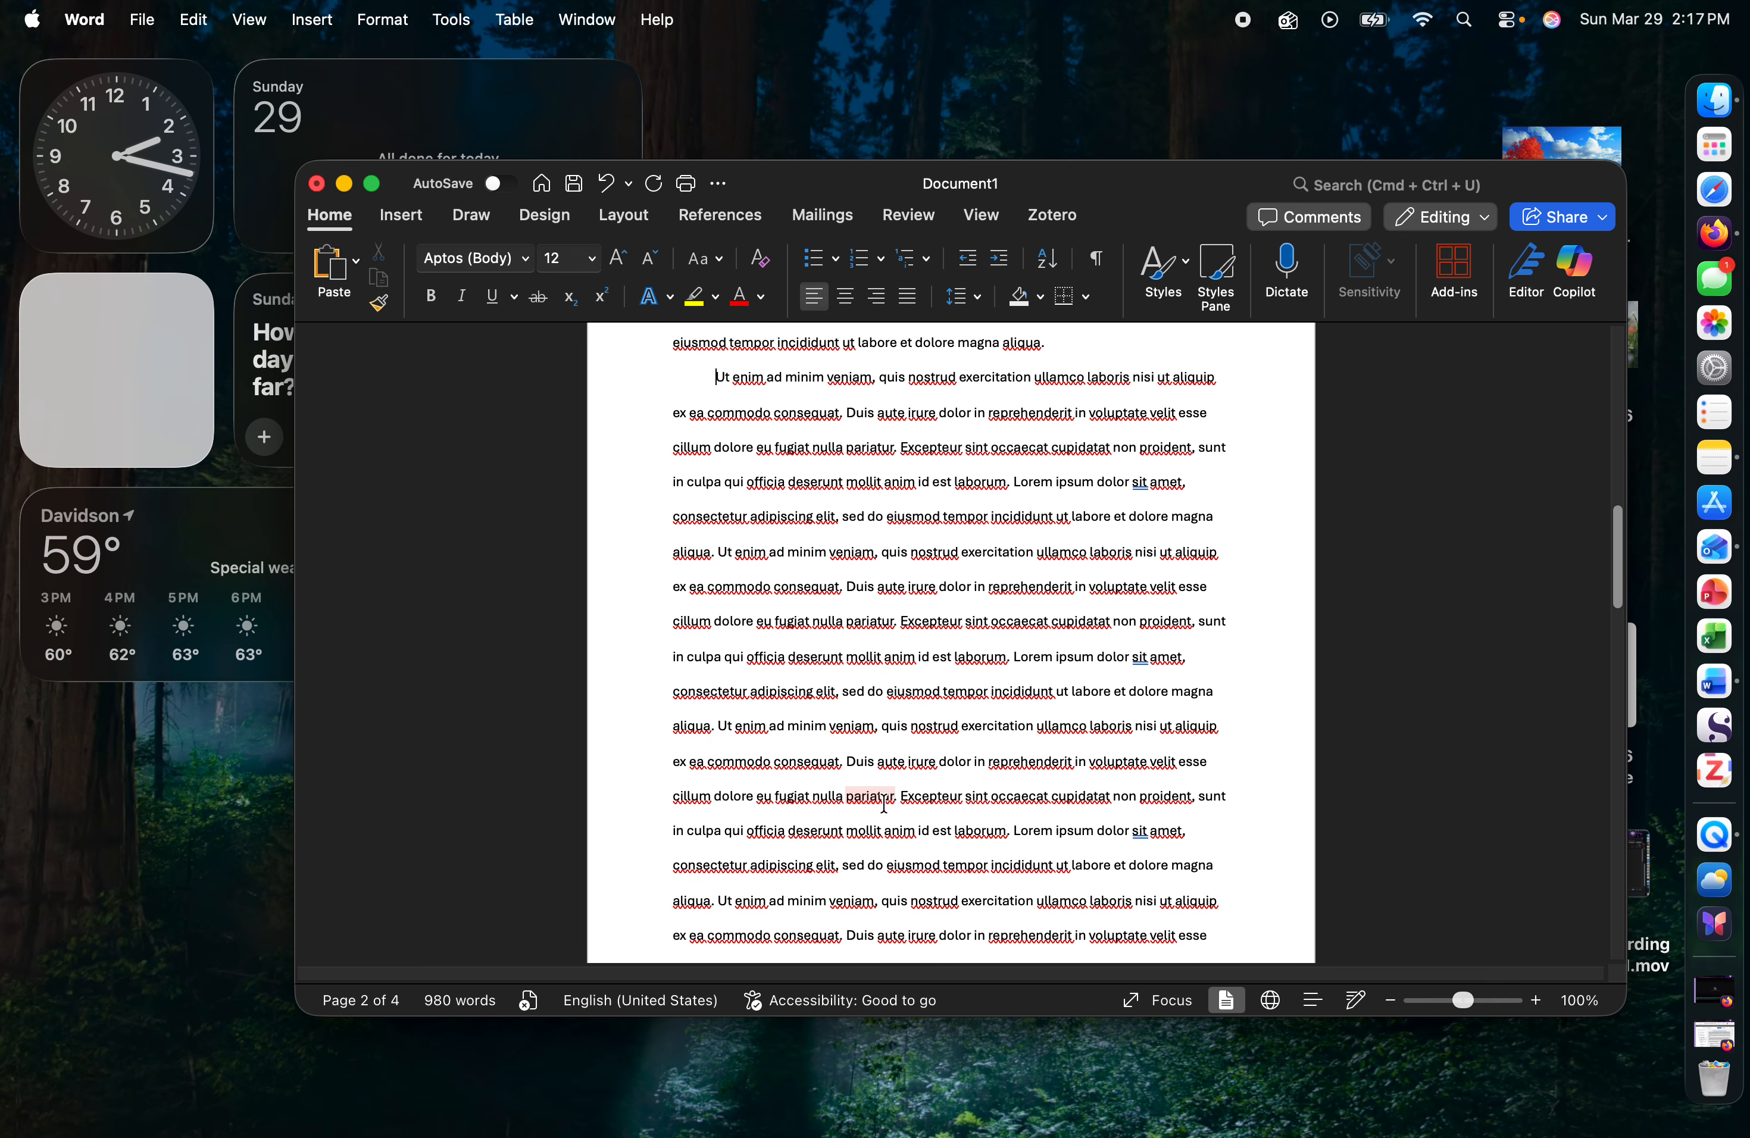
scroll(884, 804, up, 4)
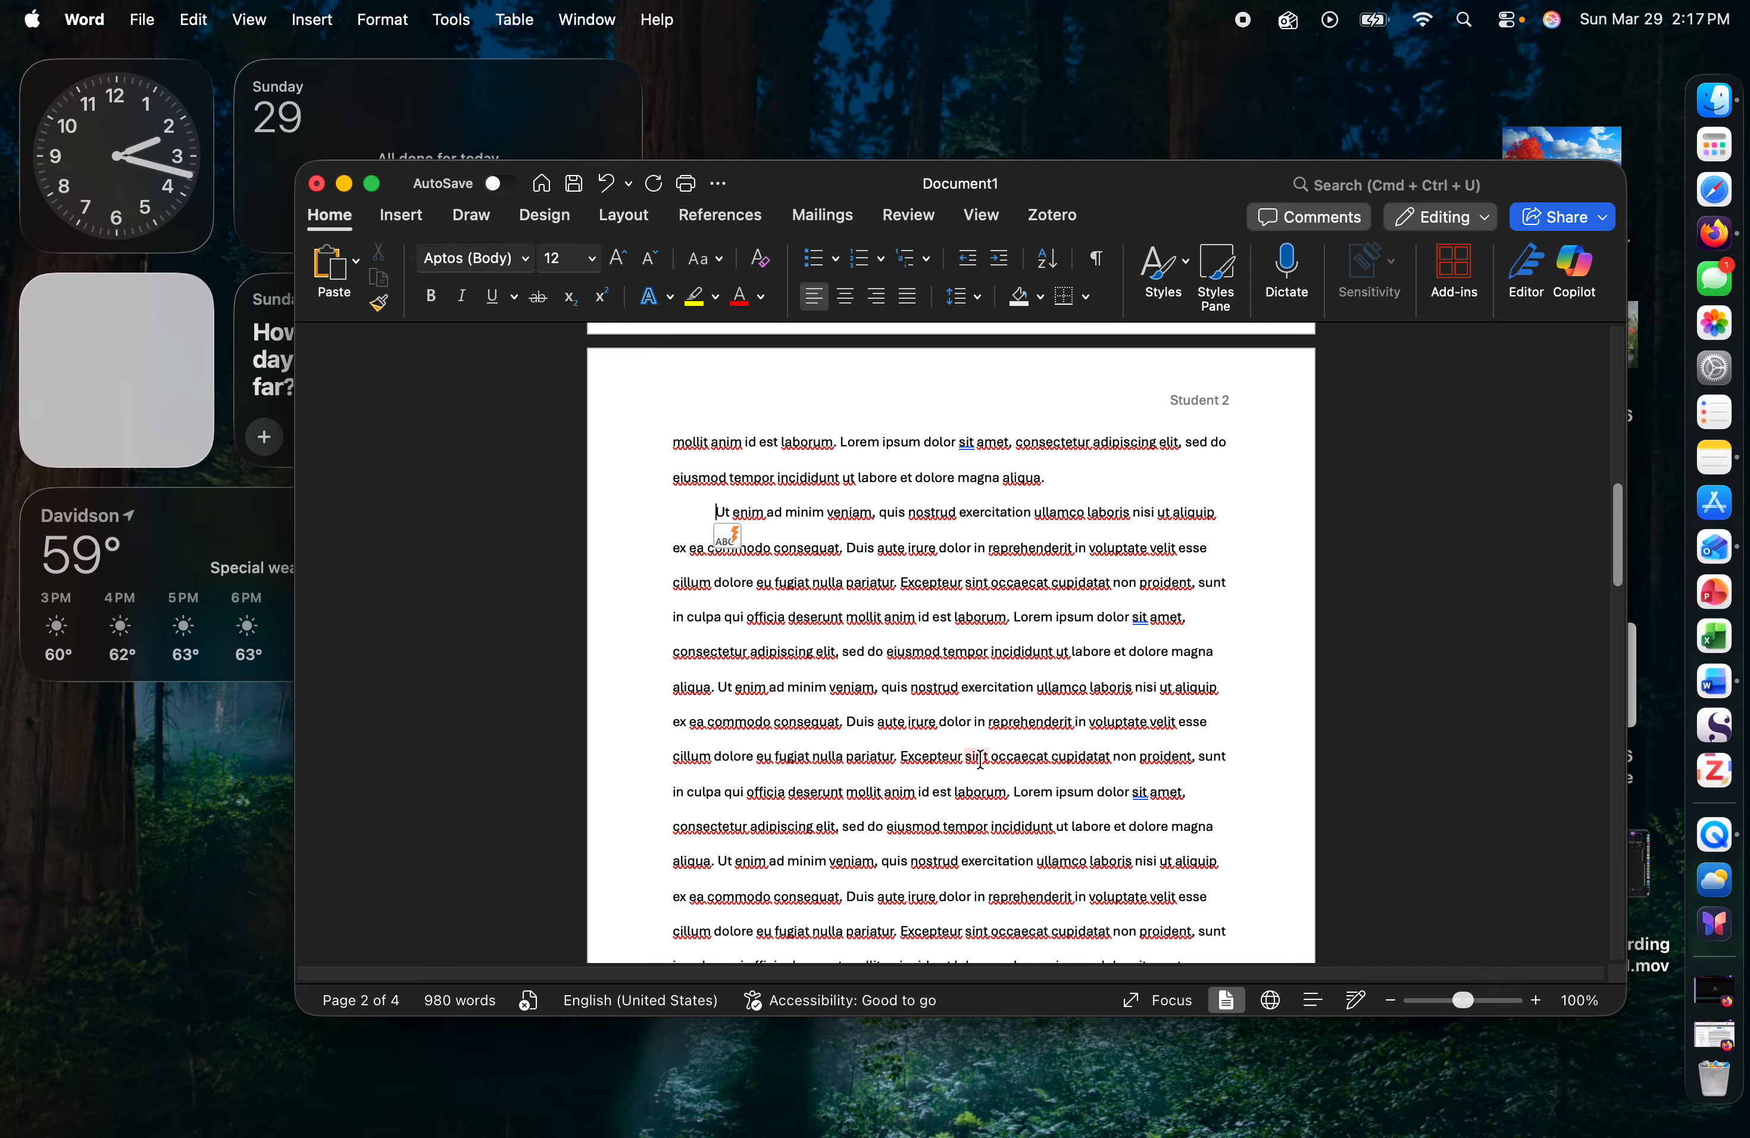
scroll(978, 758, down, 1)
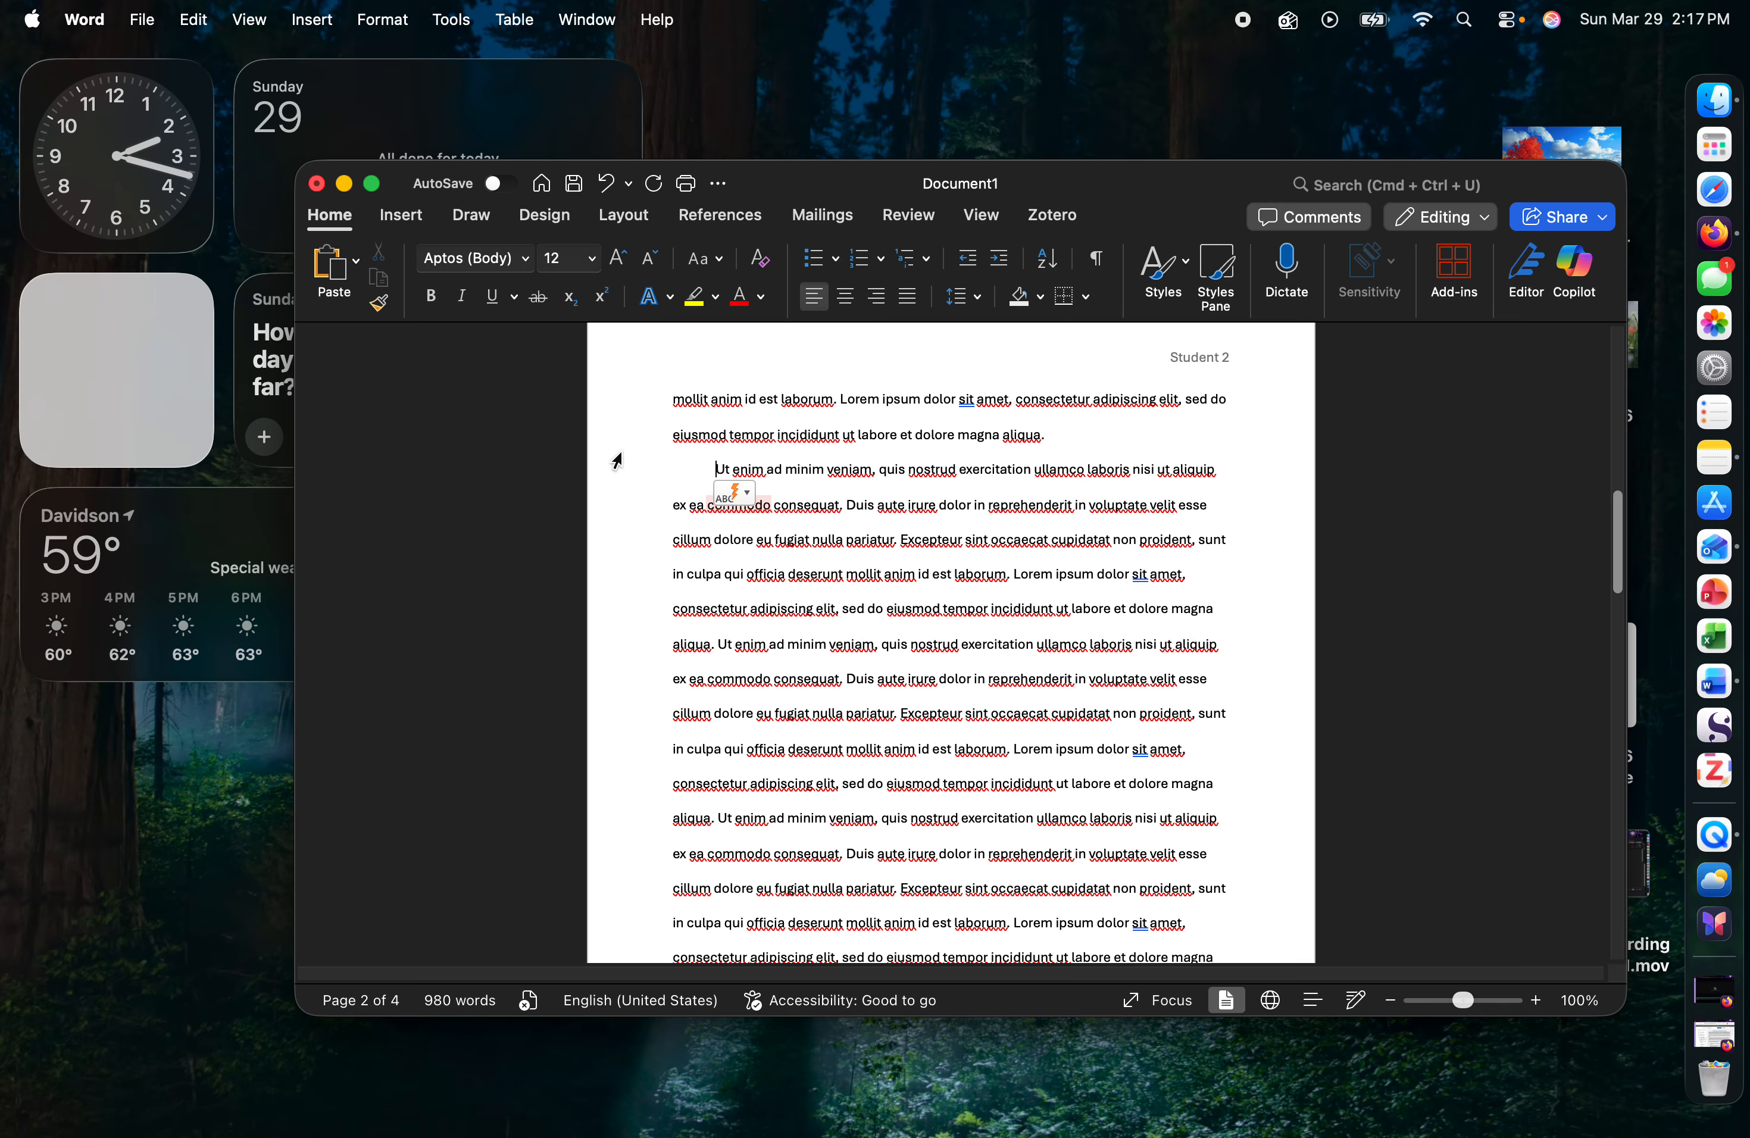
scroll(873, 583, down, 3)
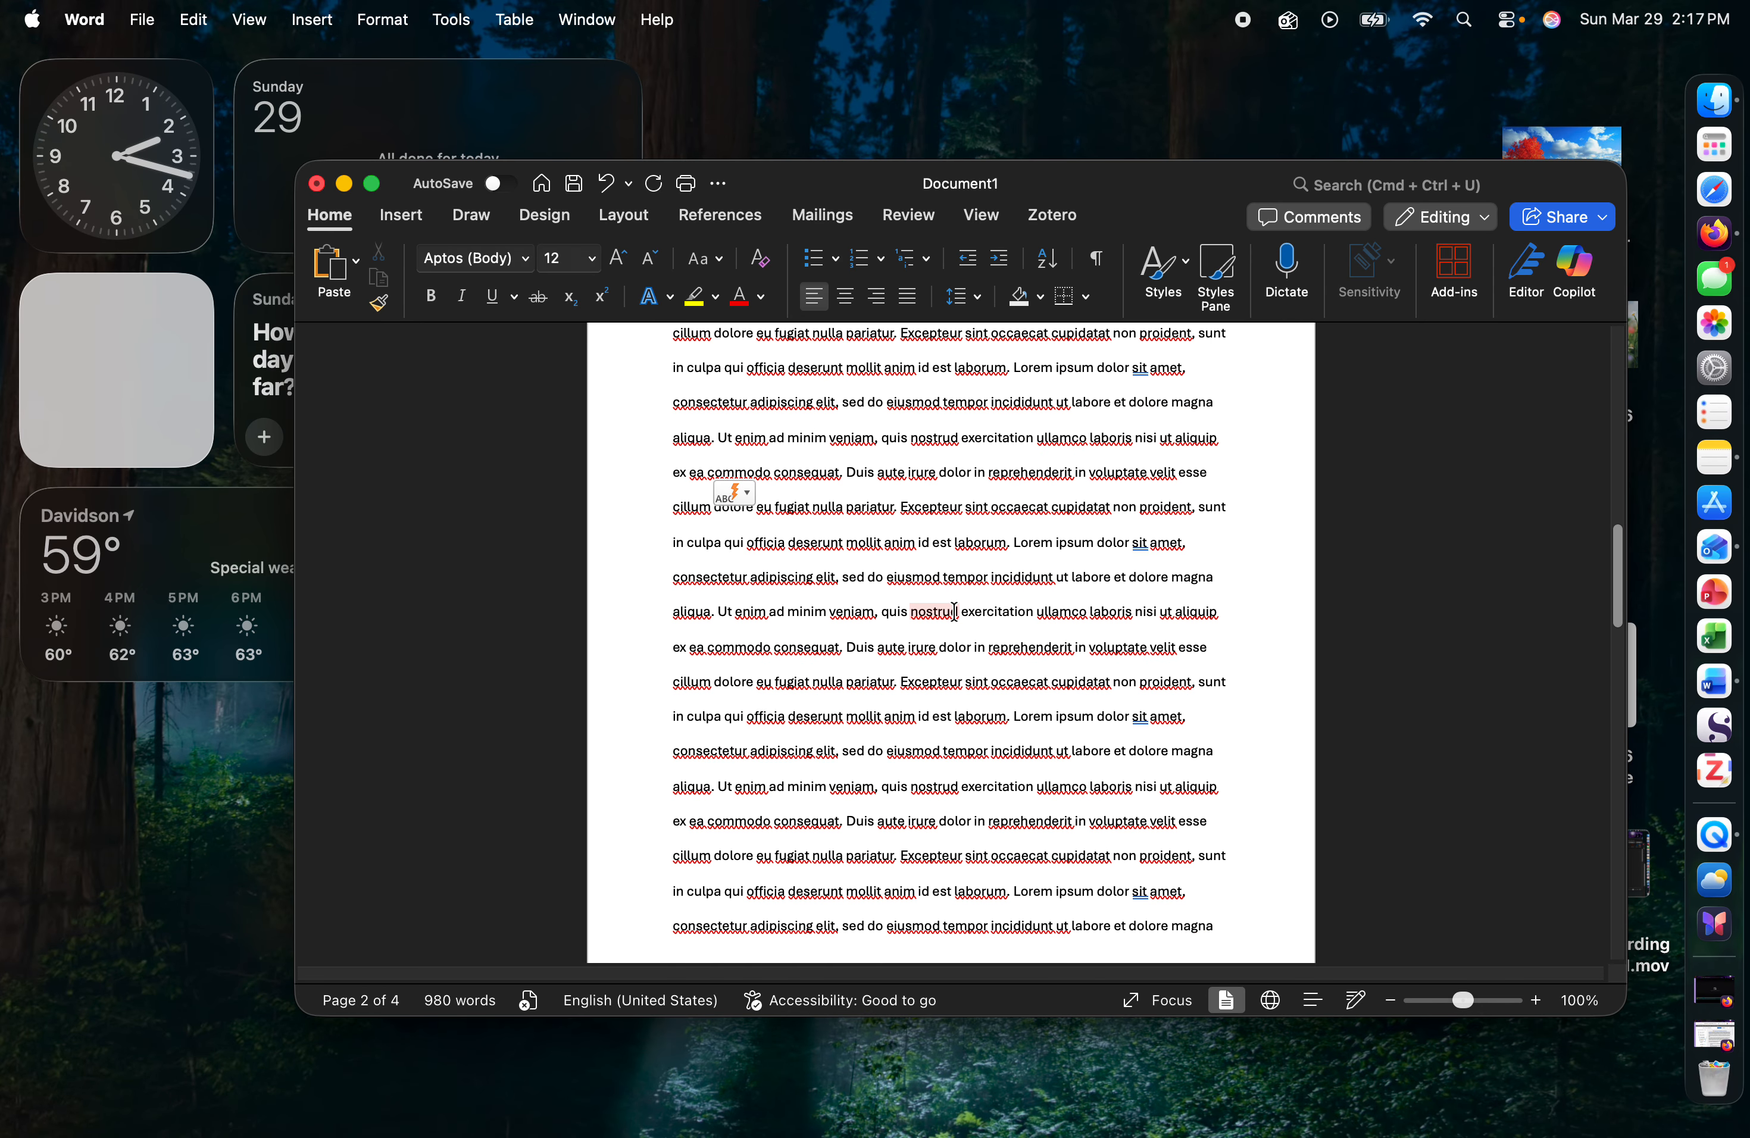
- Delete the blank line between the centered title and the first body paragraph on page 1
scroll(952, 614, up, 9)
scroll(952, 614, up, 15)
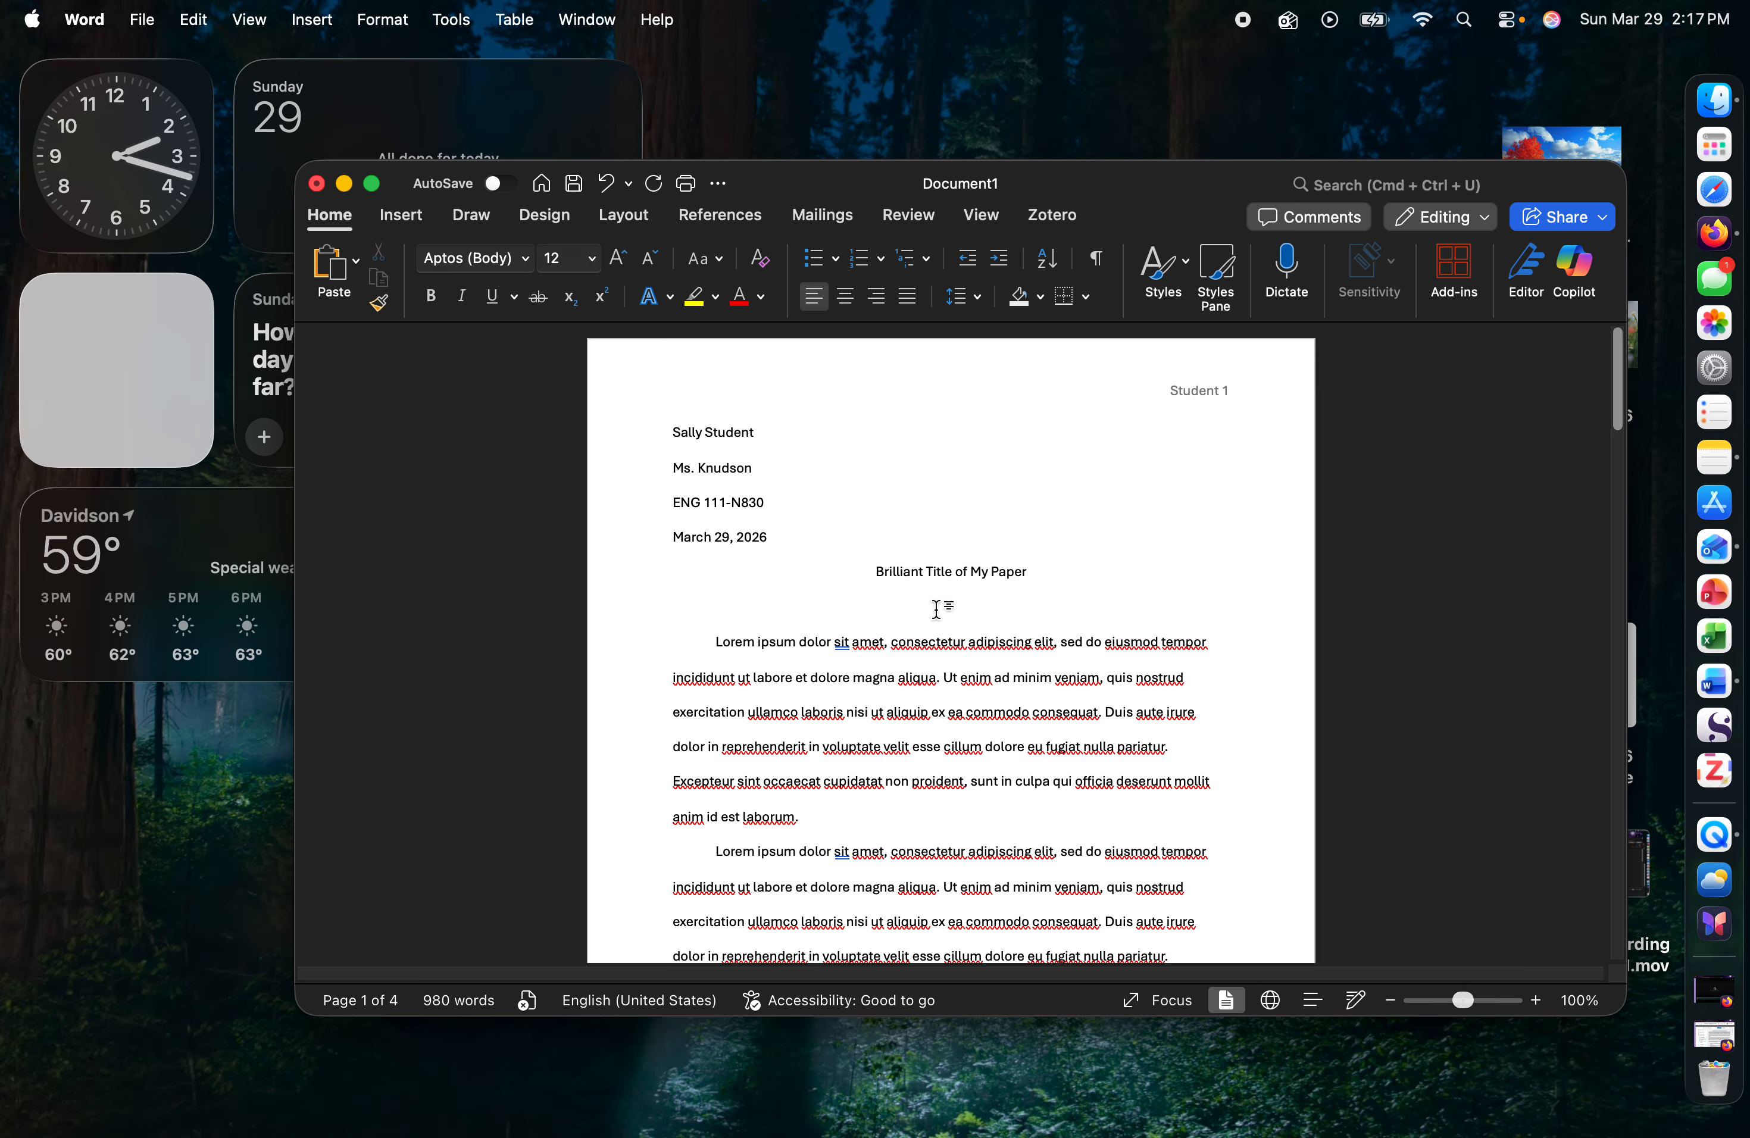
key(BackSpace)
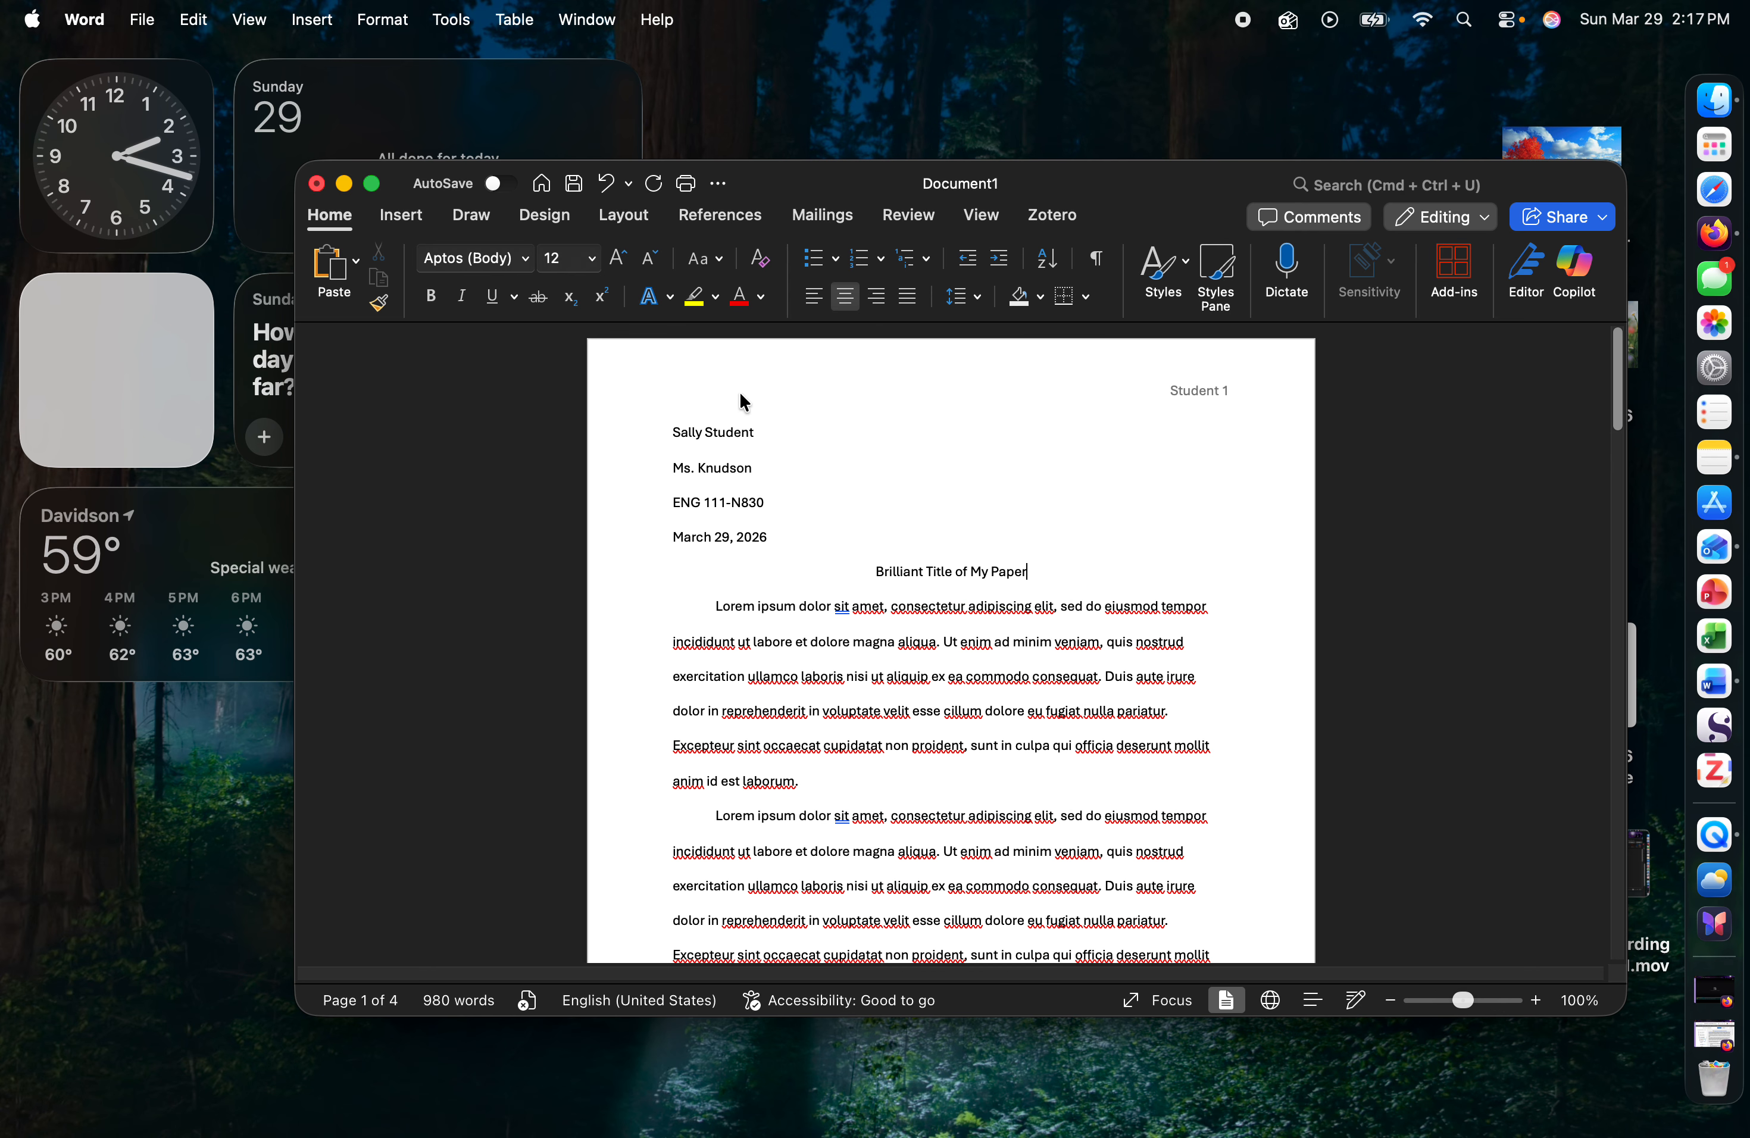